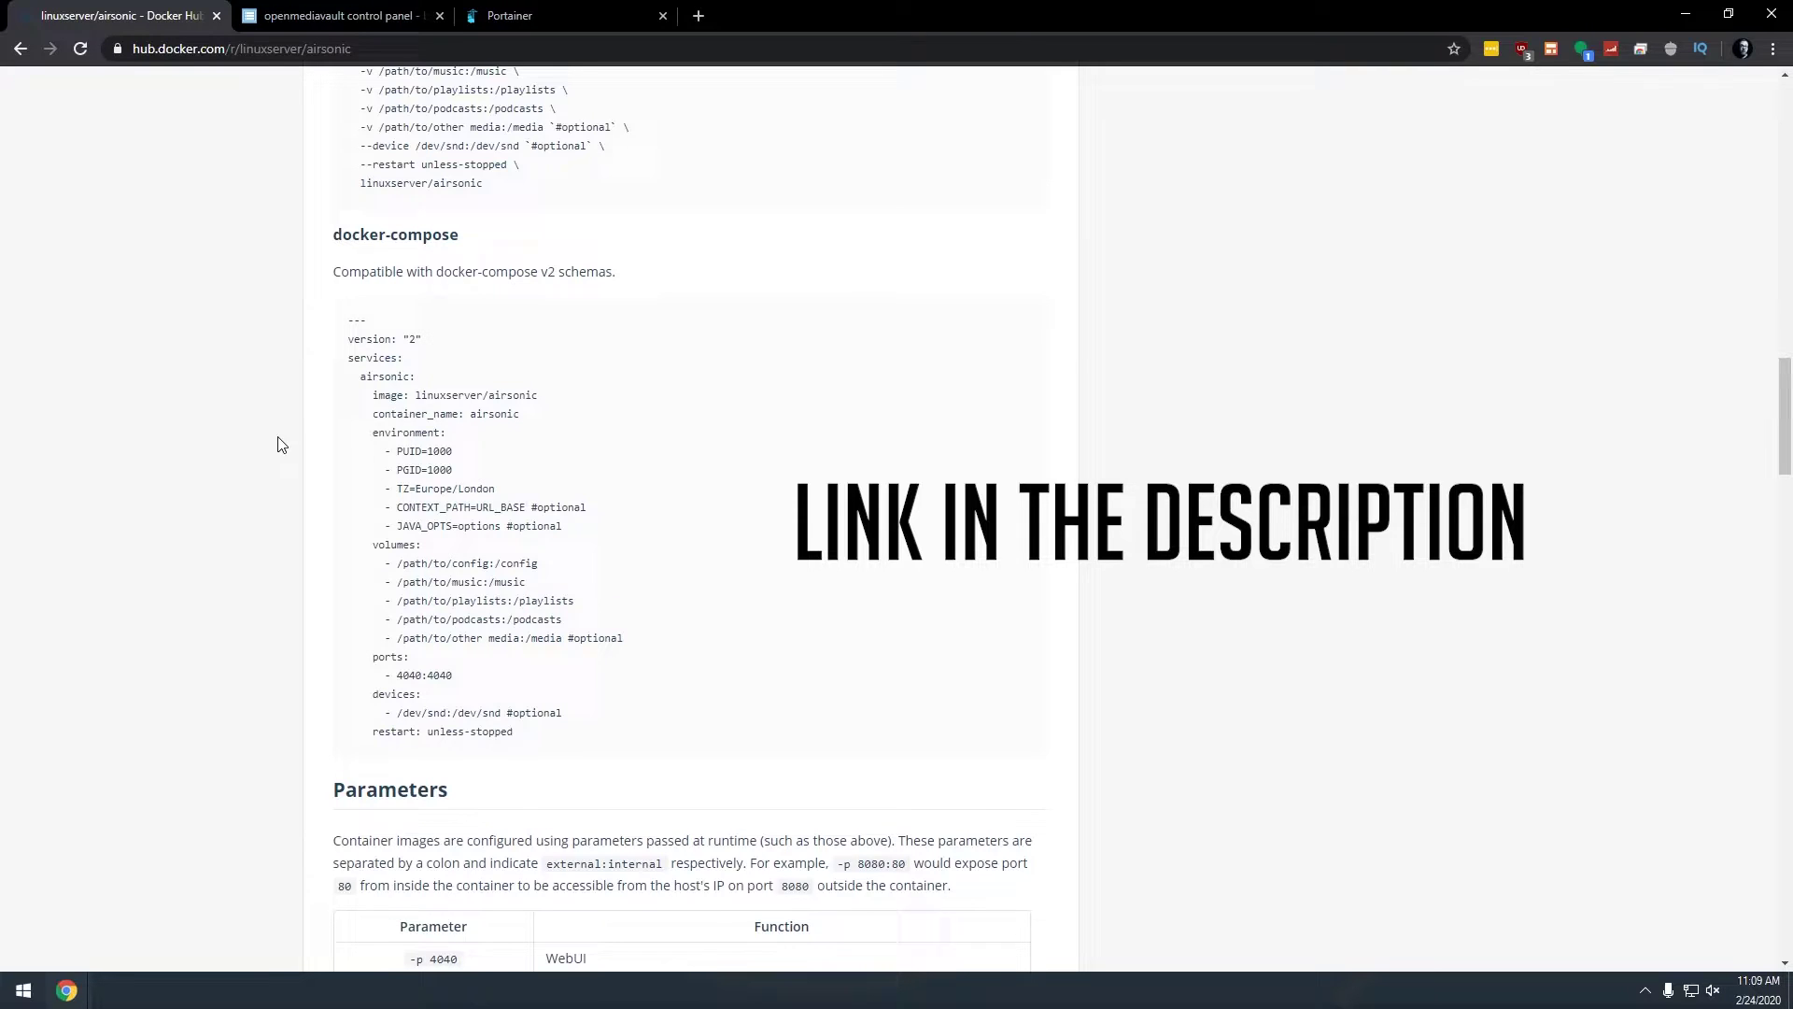
# Step: Copy the airsonic docker-compose example code block from Docker Hub
pyautogui.moveTo(346, 318); pyautogui.dragTo(537, 733)
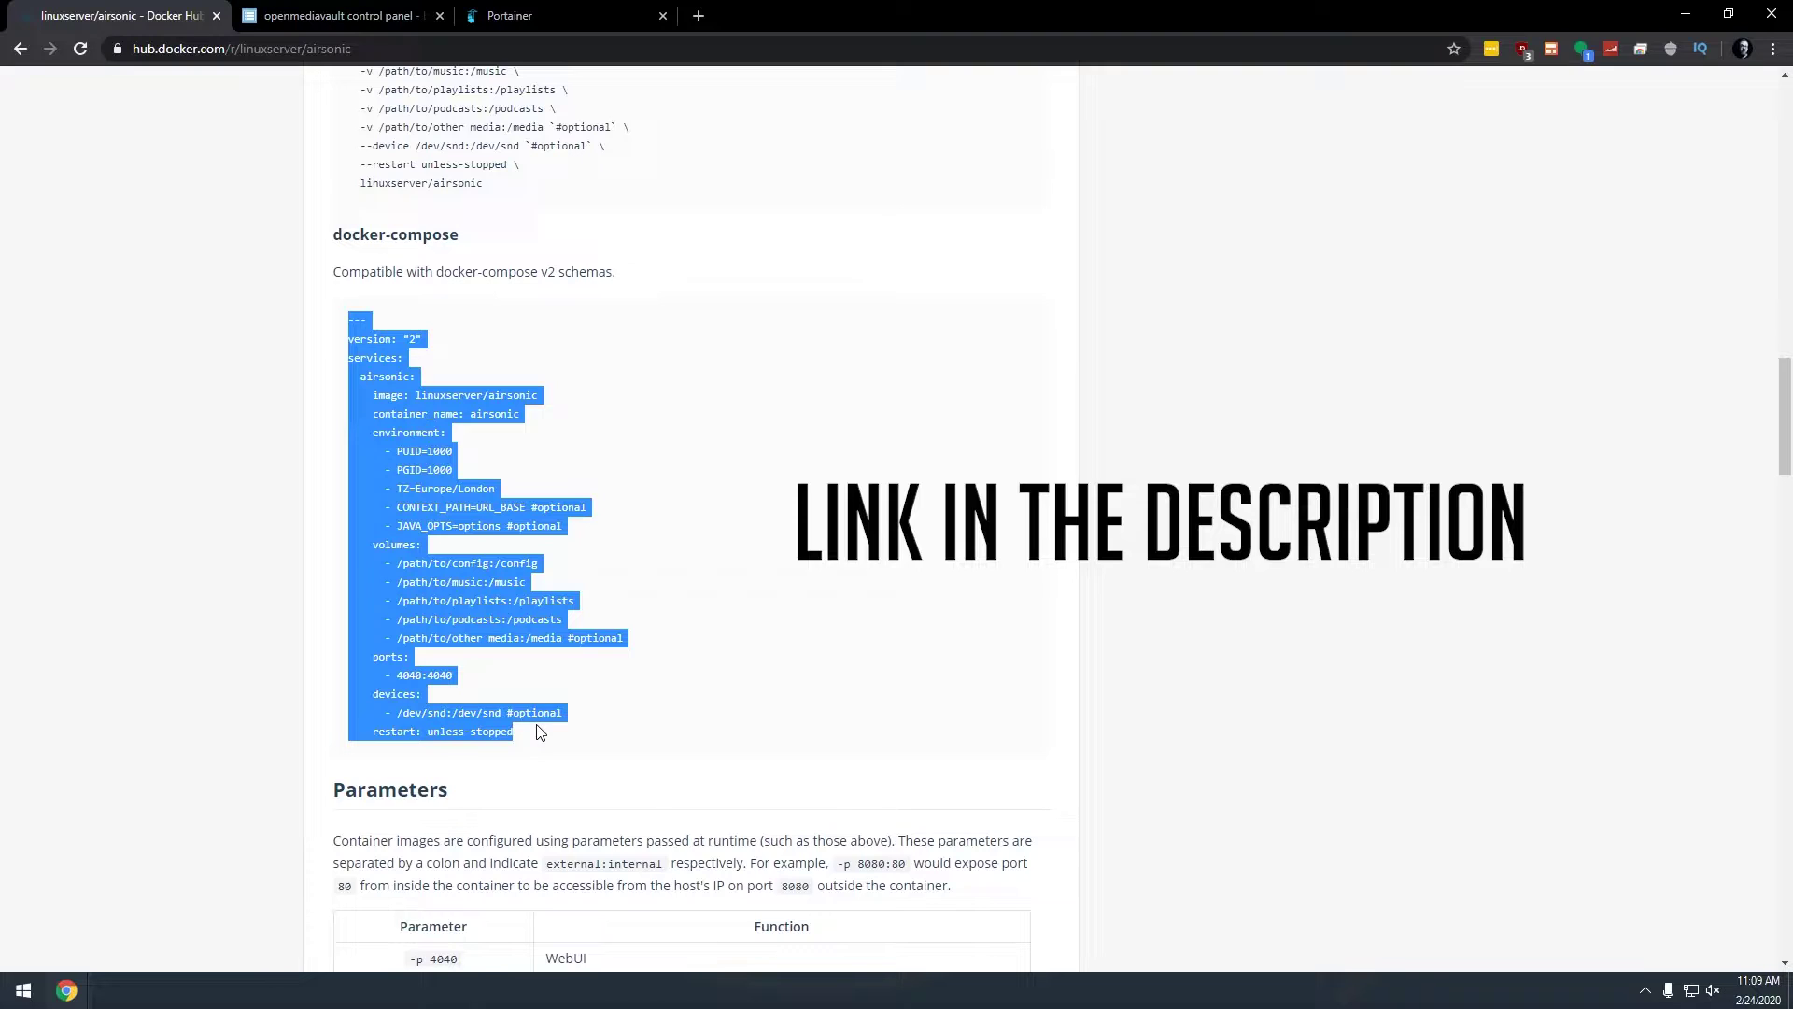
pyautogui.rightClick(424, 609)
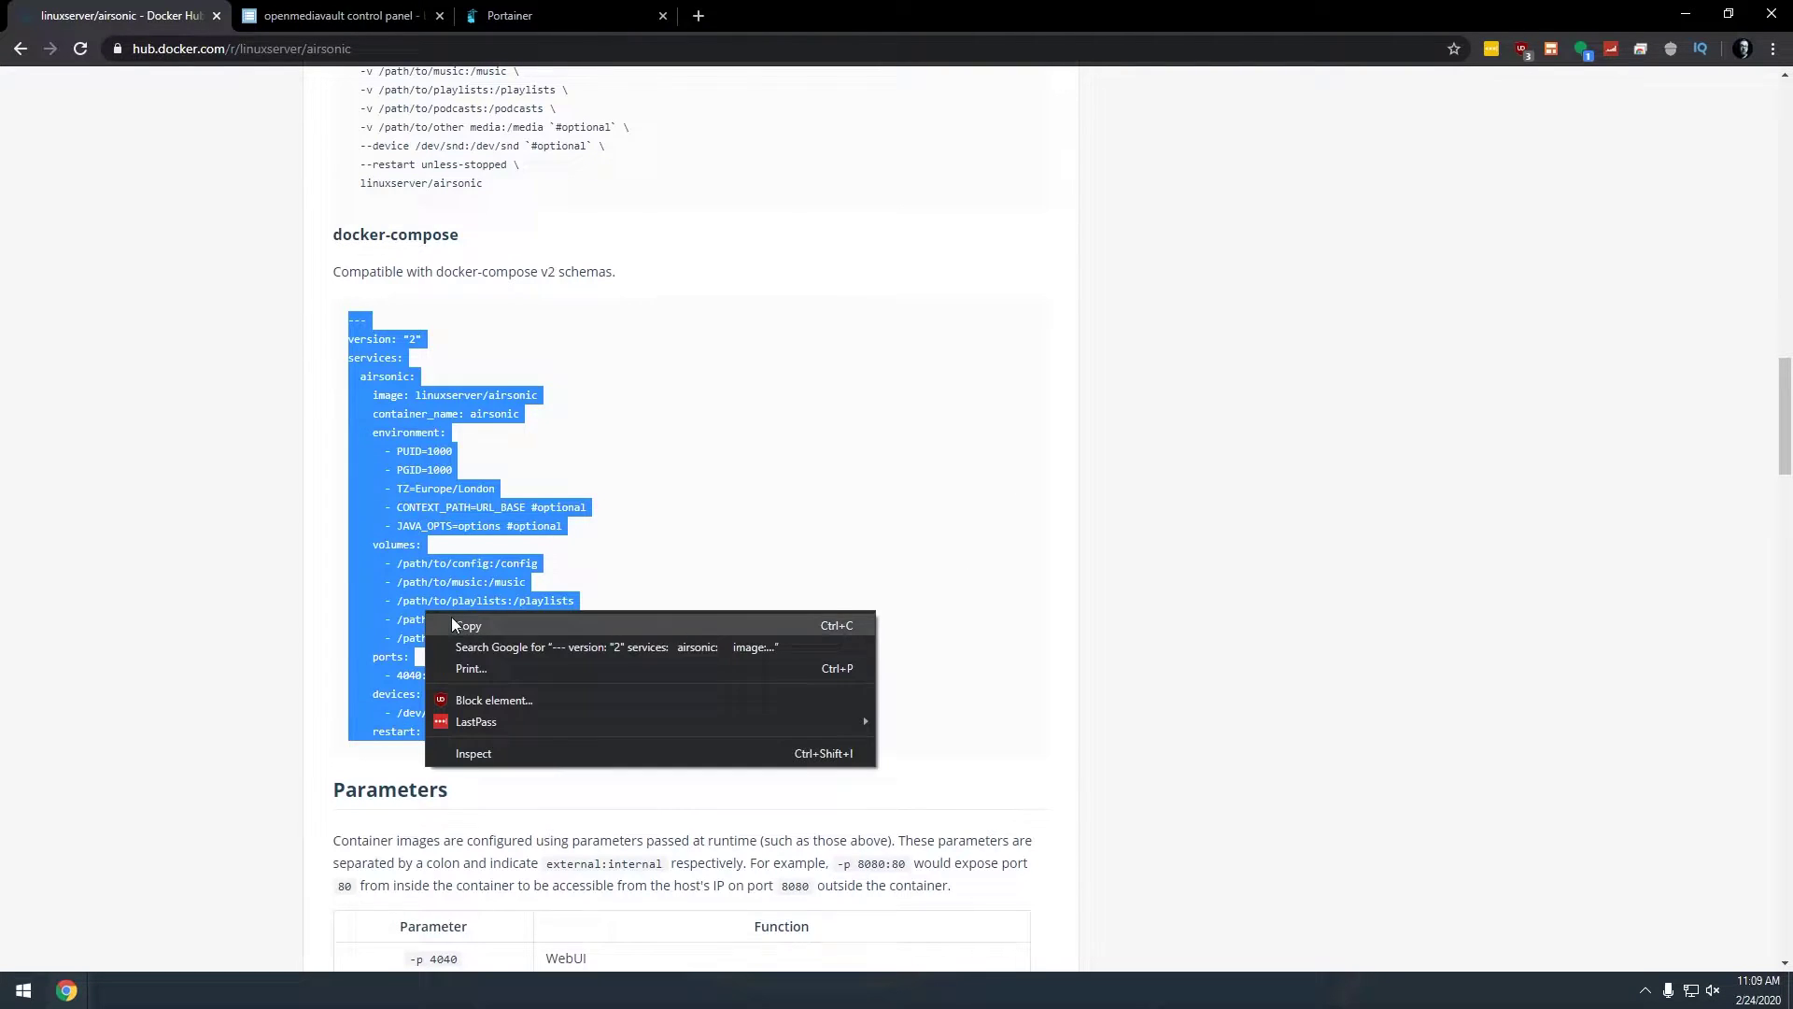
pyautogui.click(452, 620)
# Step: Start a new stack on the local endpoint with the airsonic compose file pasted into the web editor
pyautogui.click(523, 16)
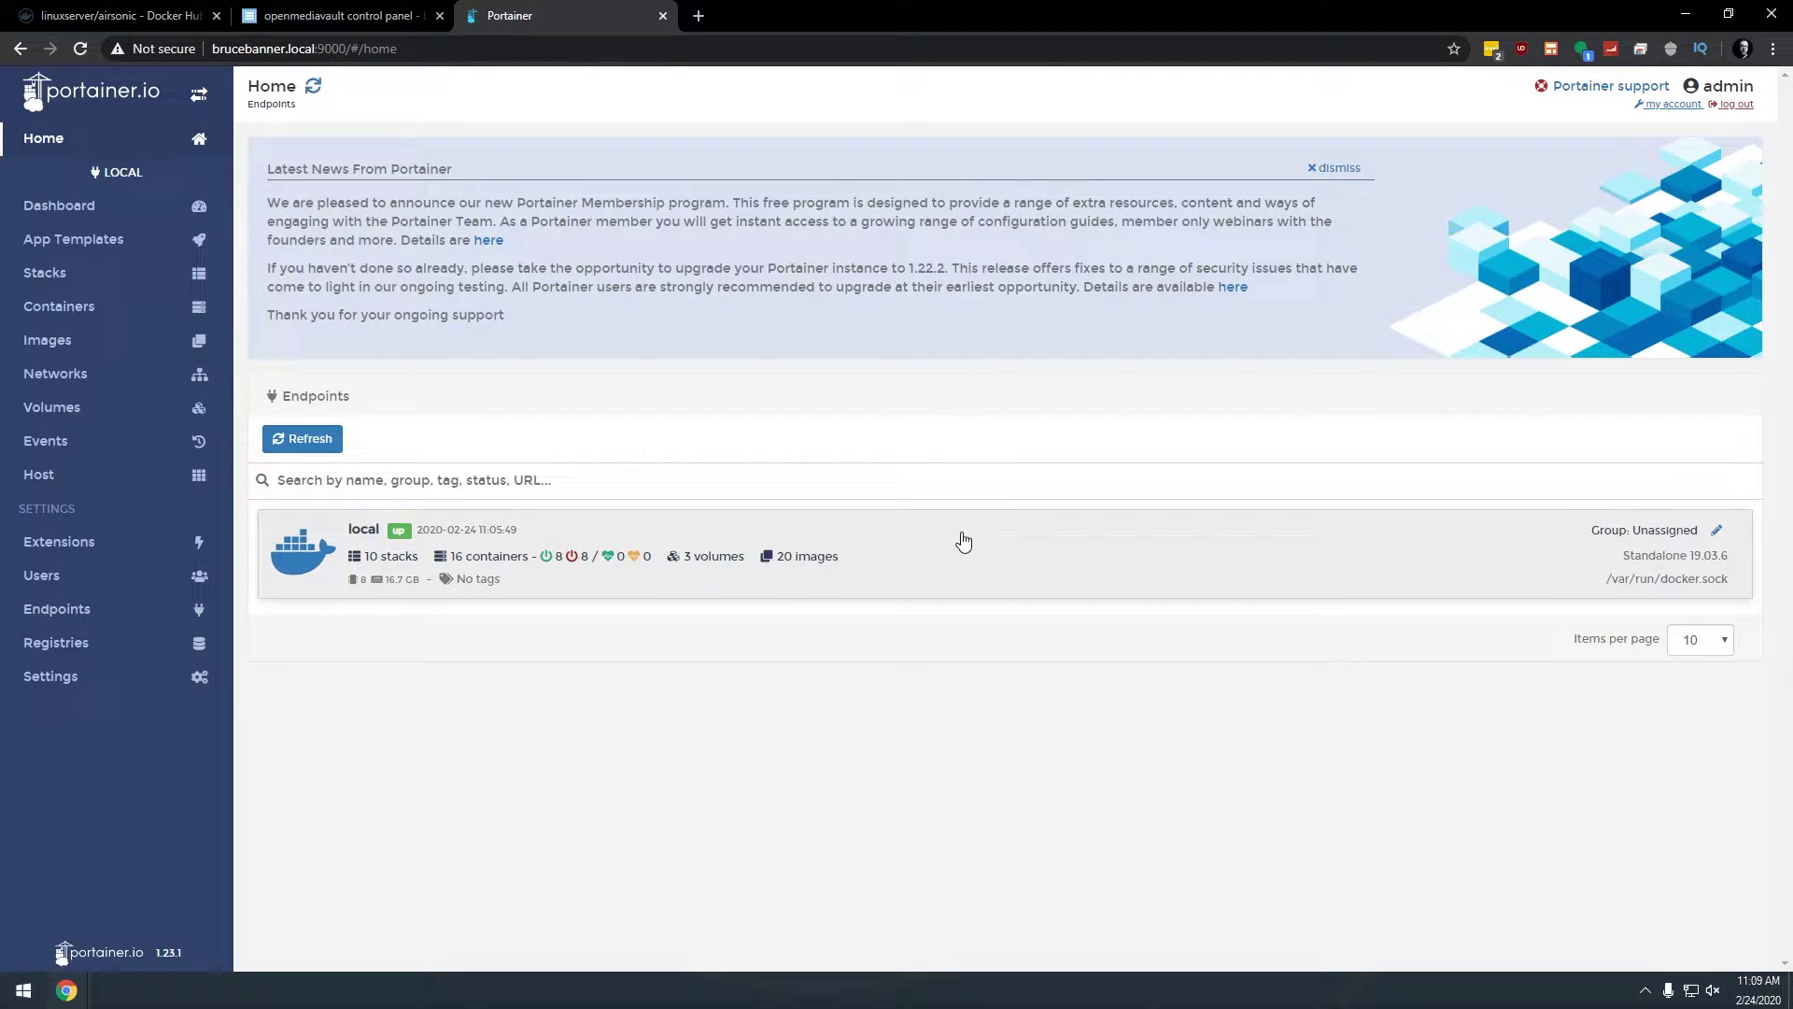
pyautogui.click(933, 576)
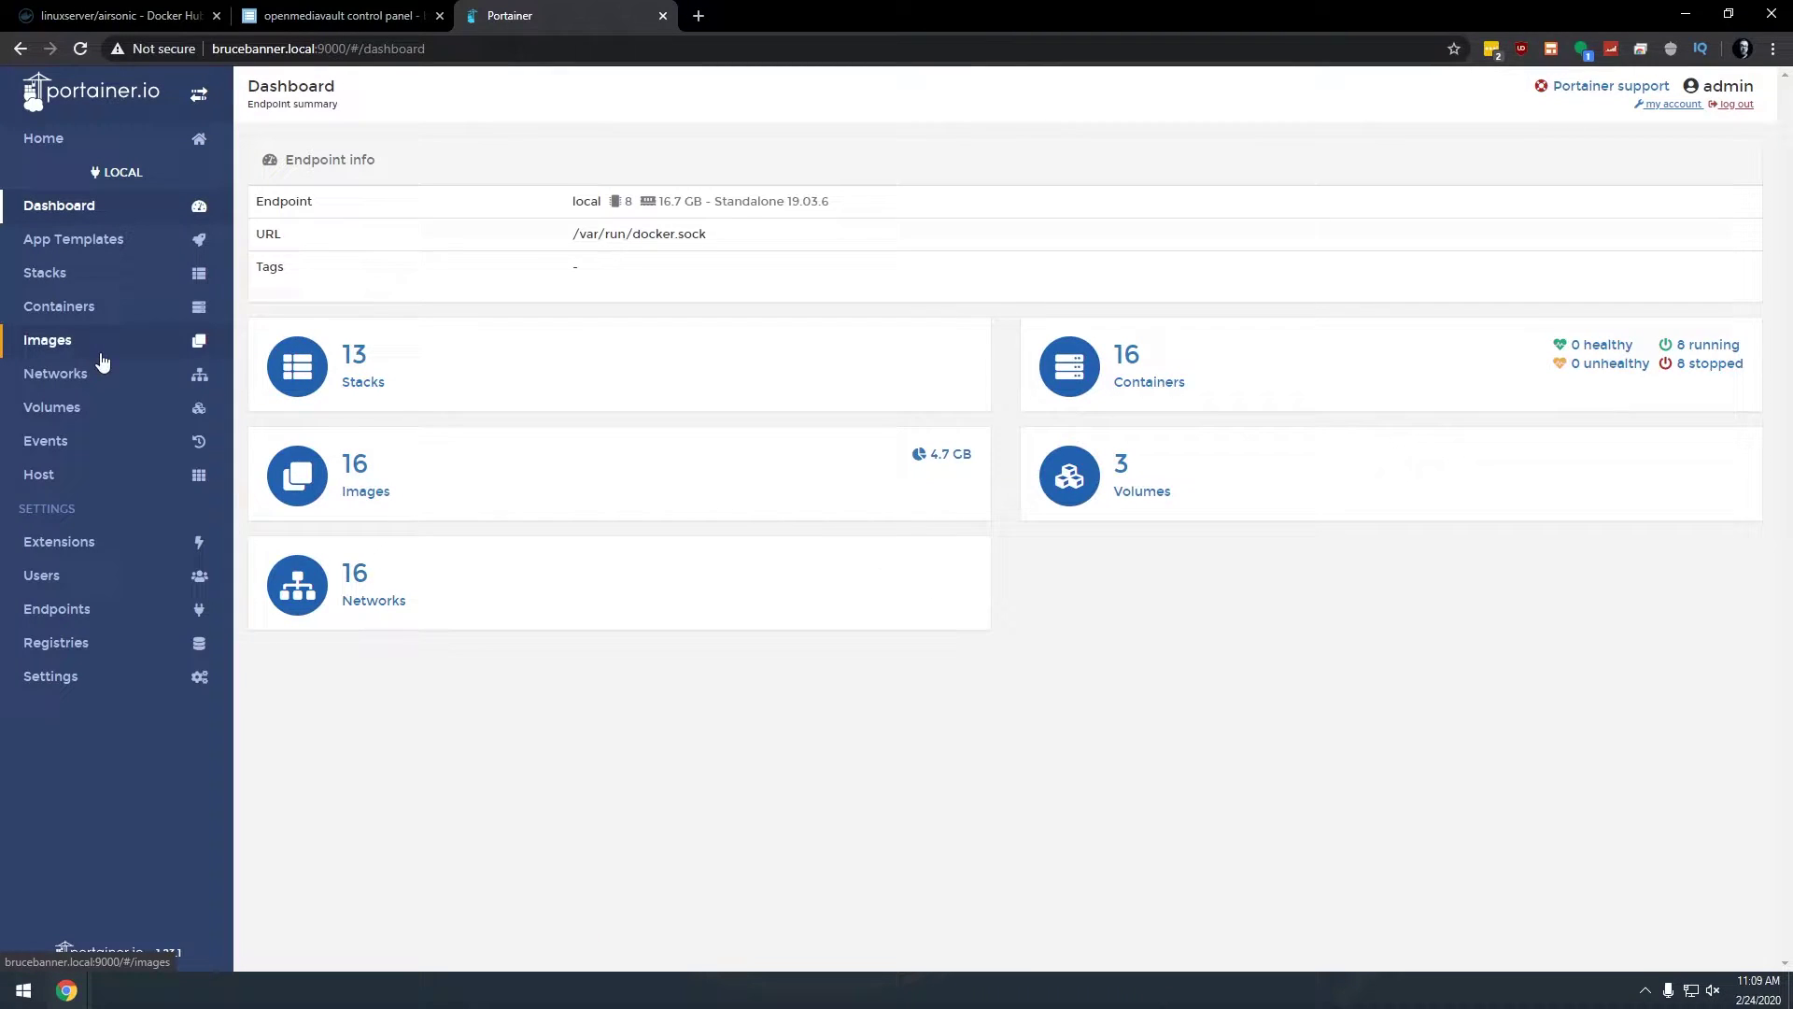
pyautogui.click(80, 286)
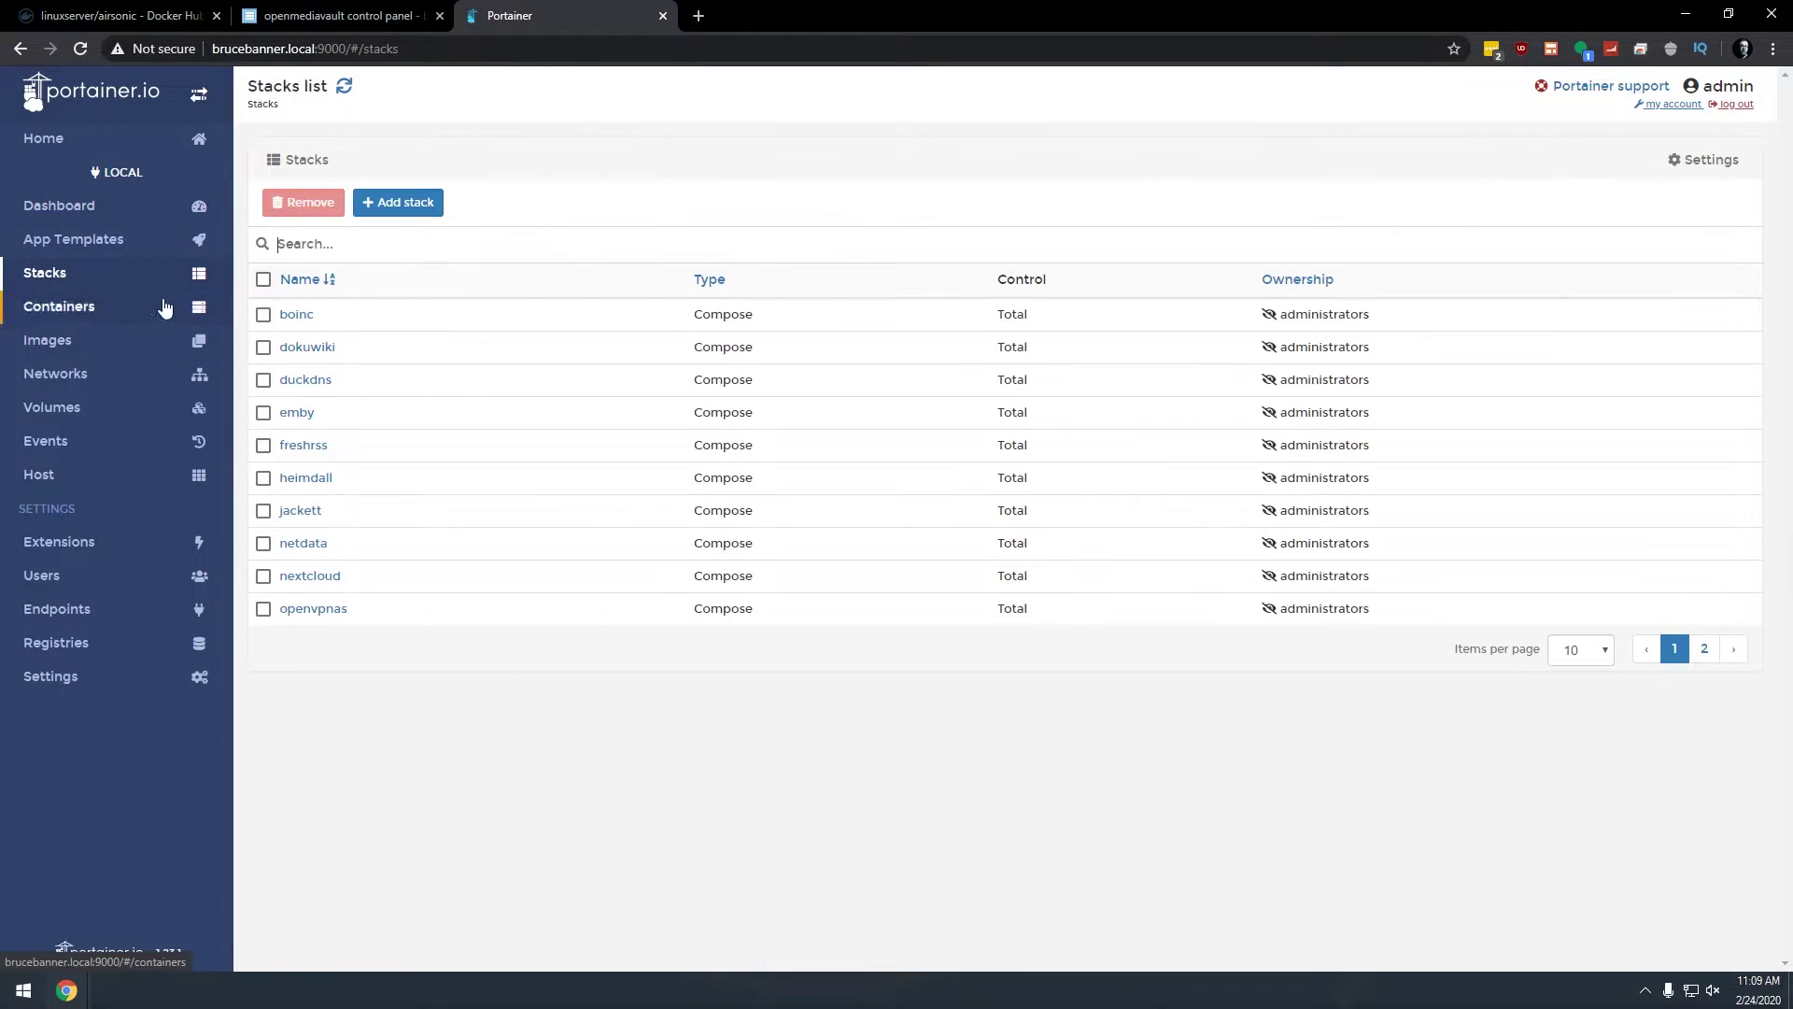
pyautogui.click(385, 205)
pyautogui.click(639, 680)
pyautogui.hotkey('ctrl', 'v')
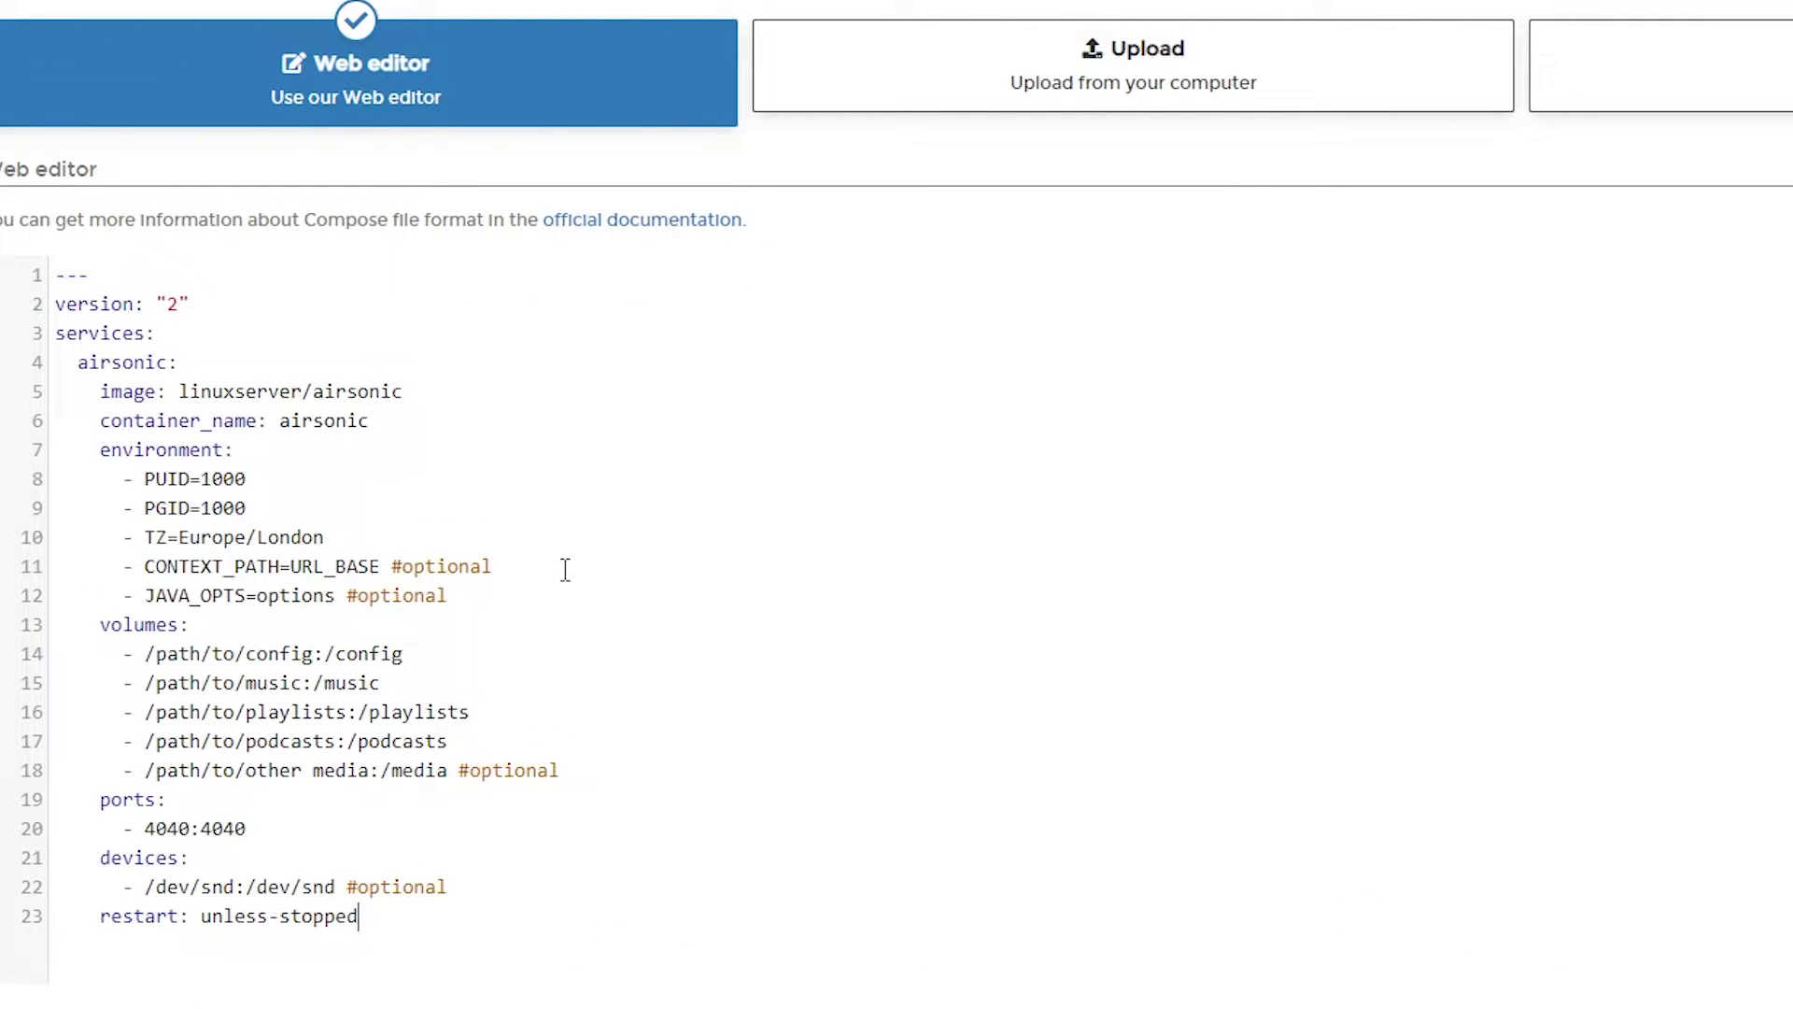
# Step: Name the stack 'airsonic' using the image name from the compose file
pyautogui.doubleClick(359, 392)
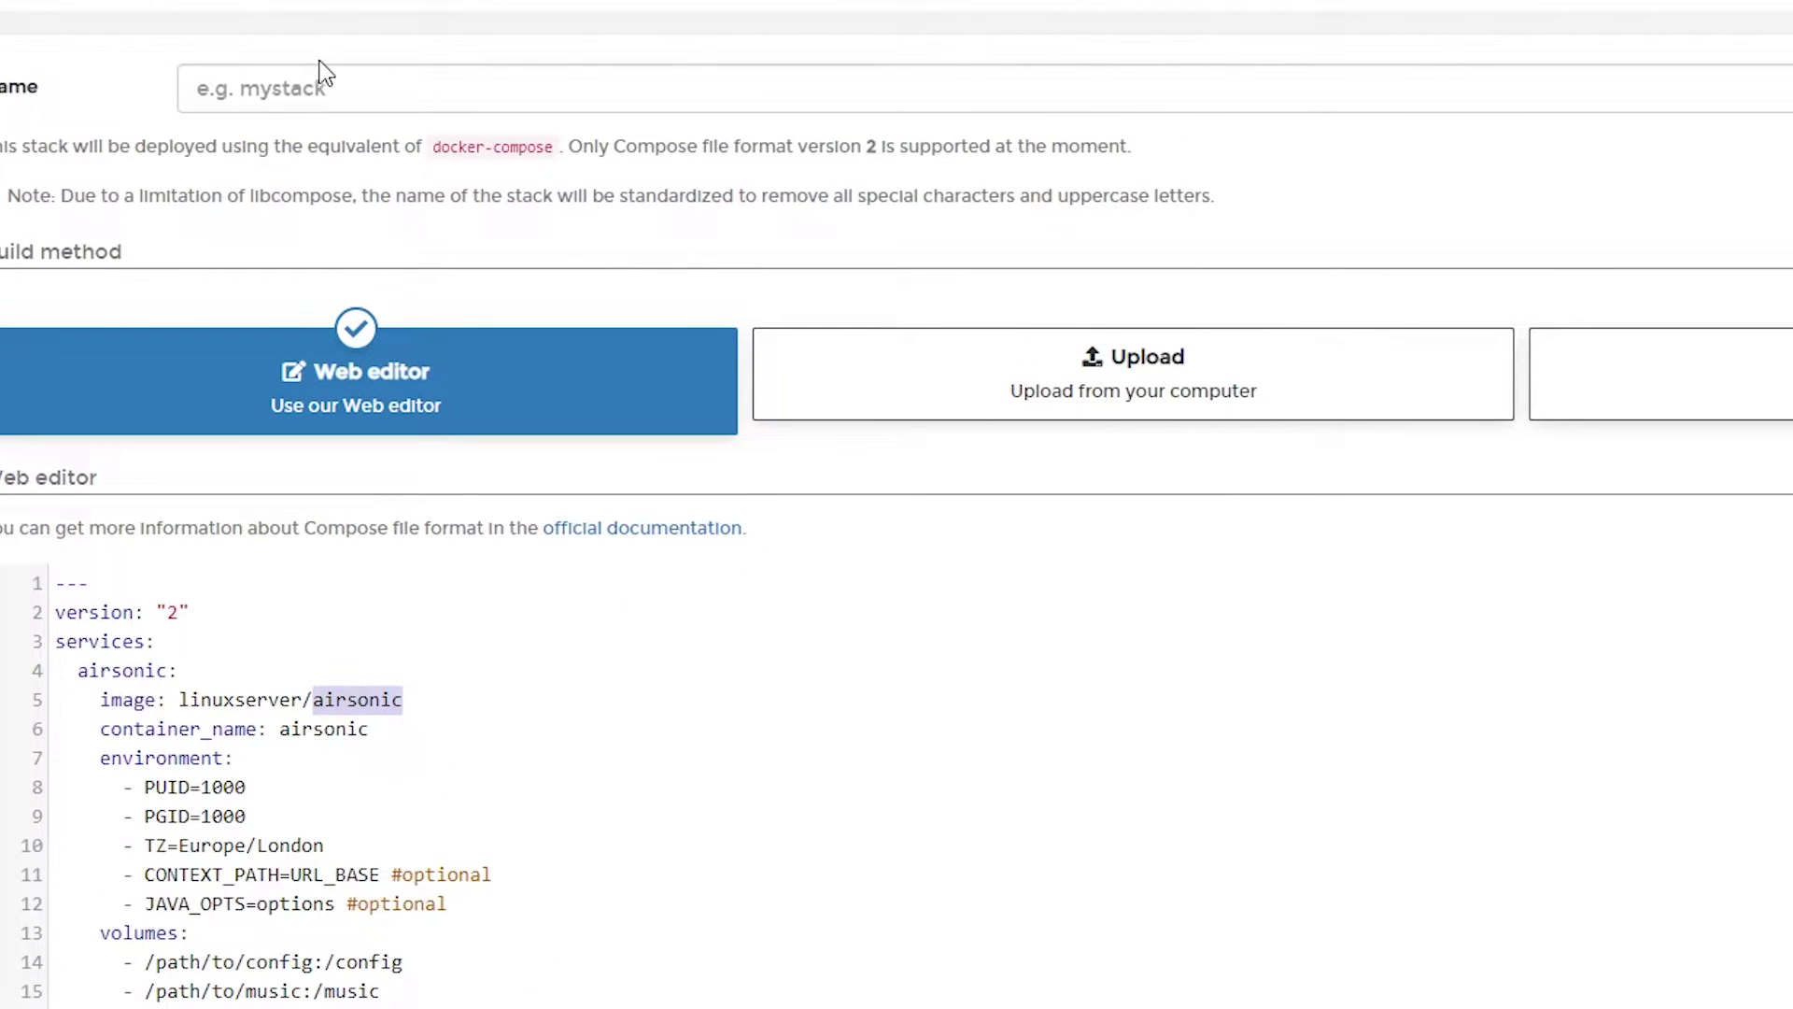
pyautogui.click(320, 86)
pyautogui.hotkey('ctrl', 'v')
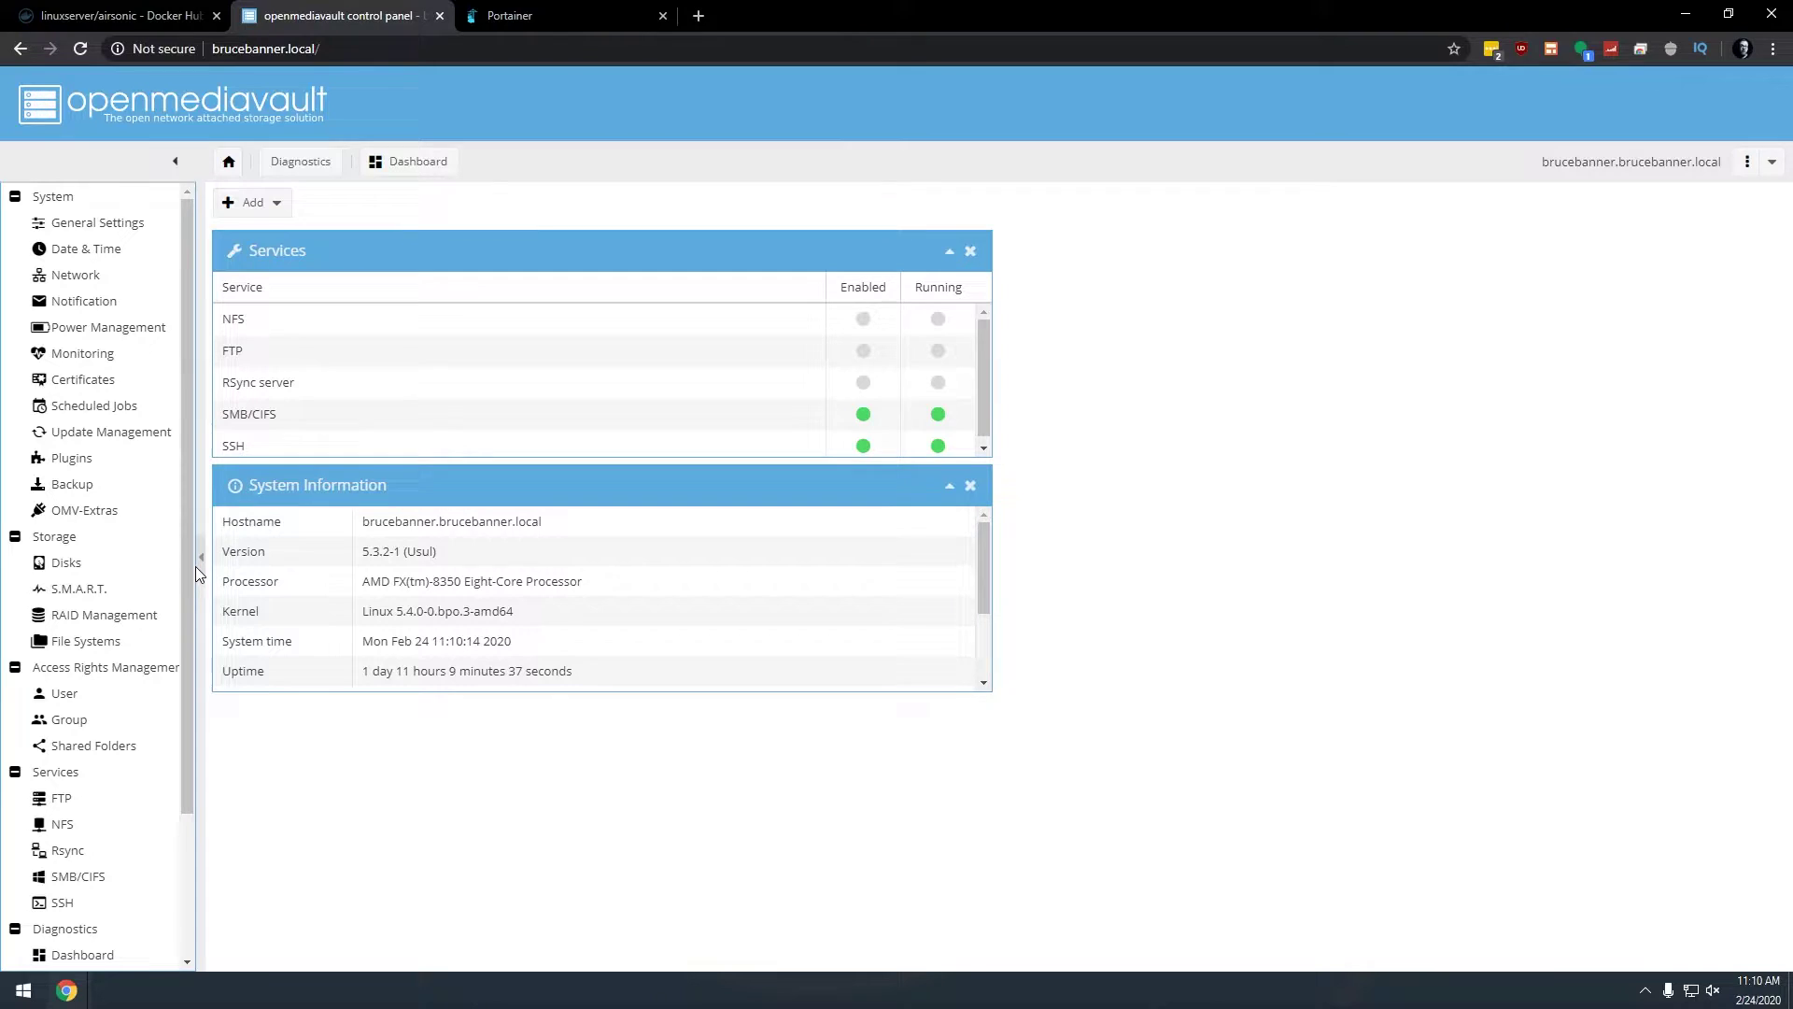
# Step: Review the shared folders and the SMB/CIFS shares, ending back on the Shared Folders list
pyautogui.click(96, 755)
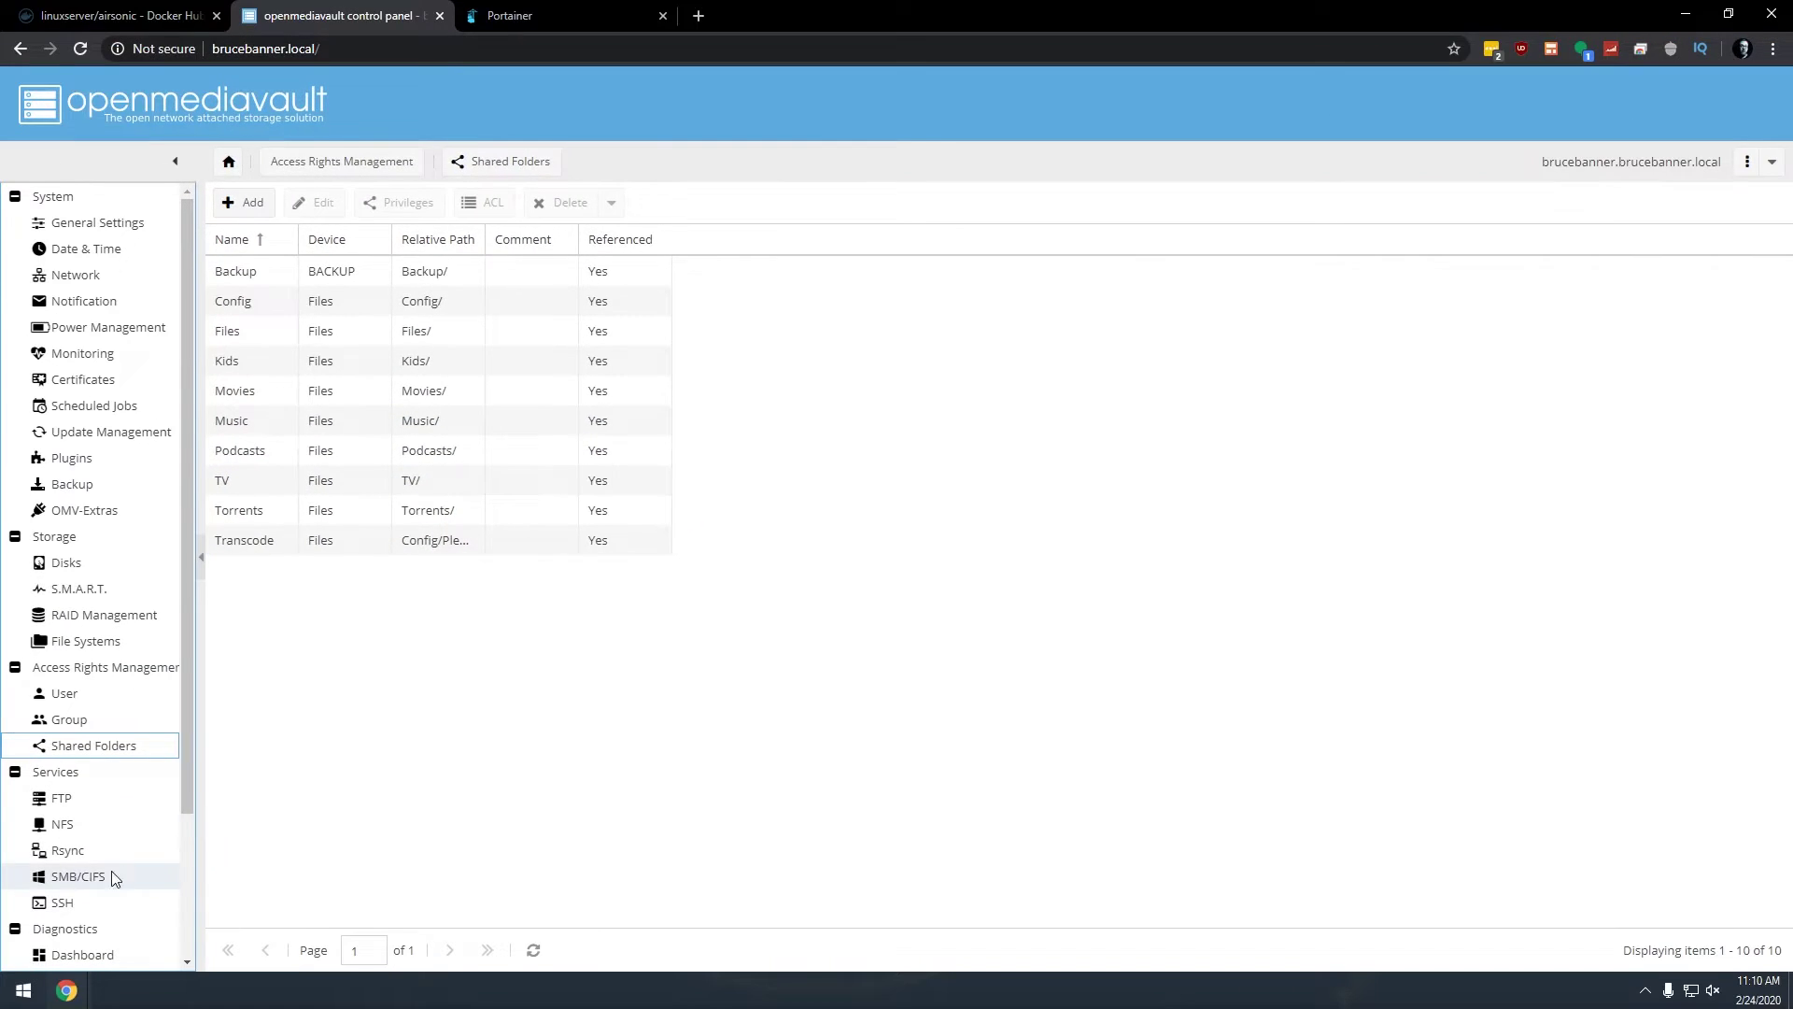
pyautogui.click(59, 883)
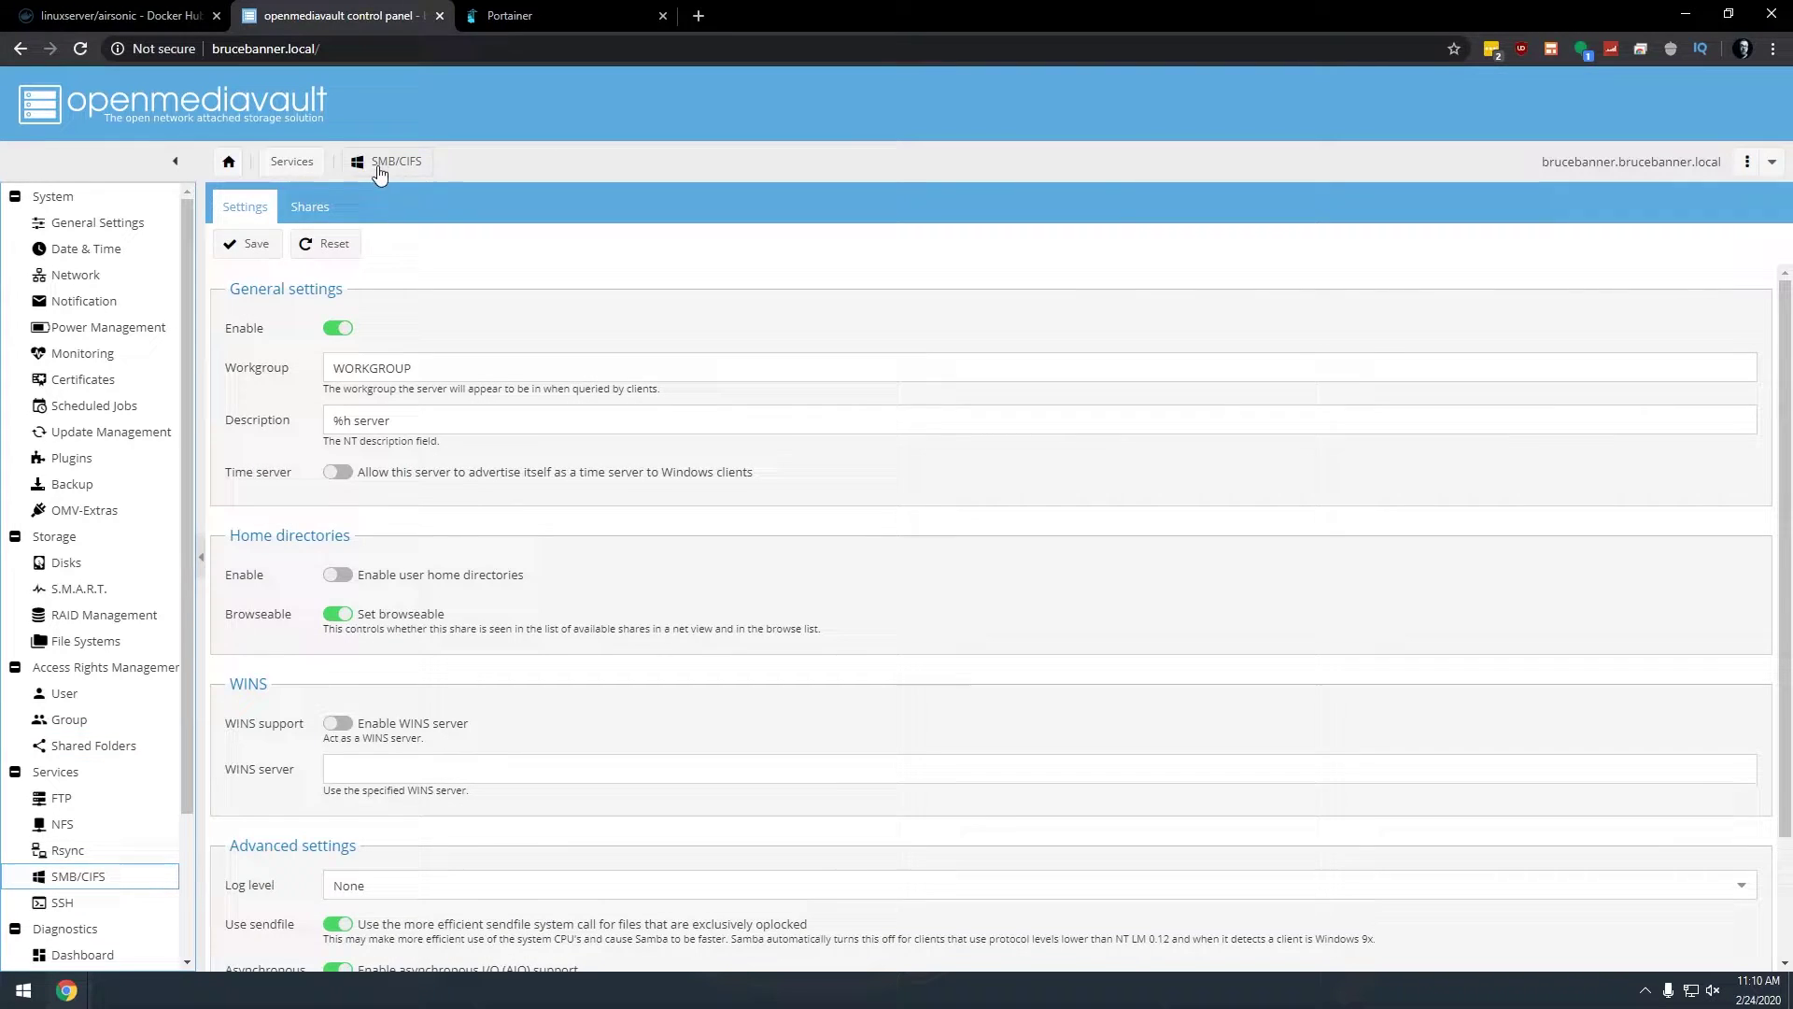
pyautogui.click(315, 210)
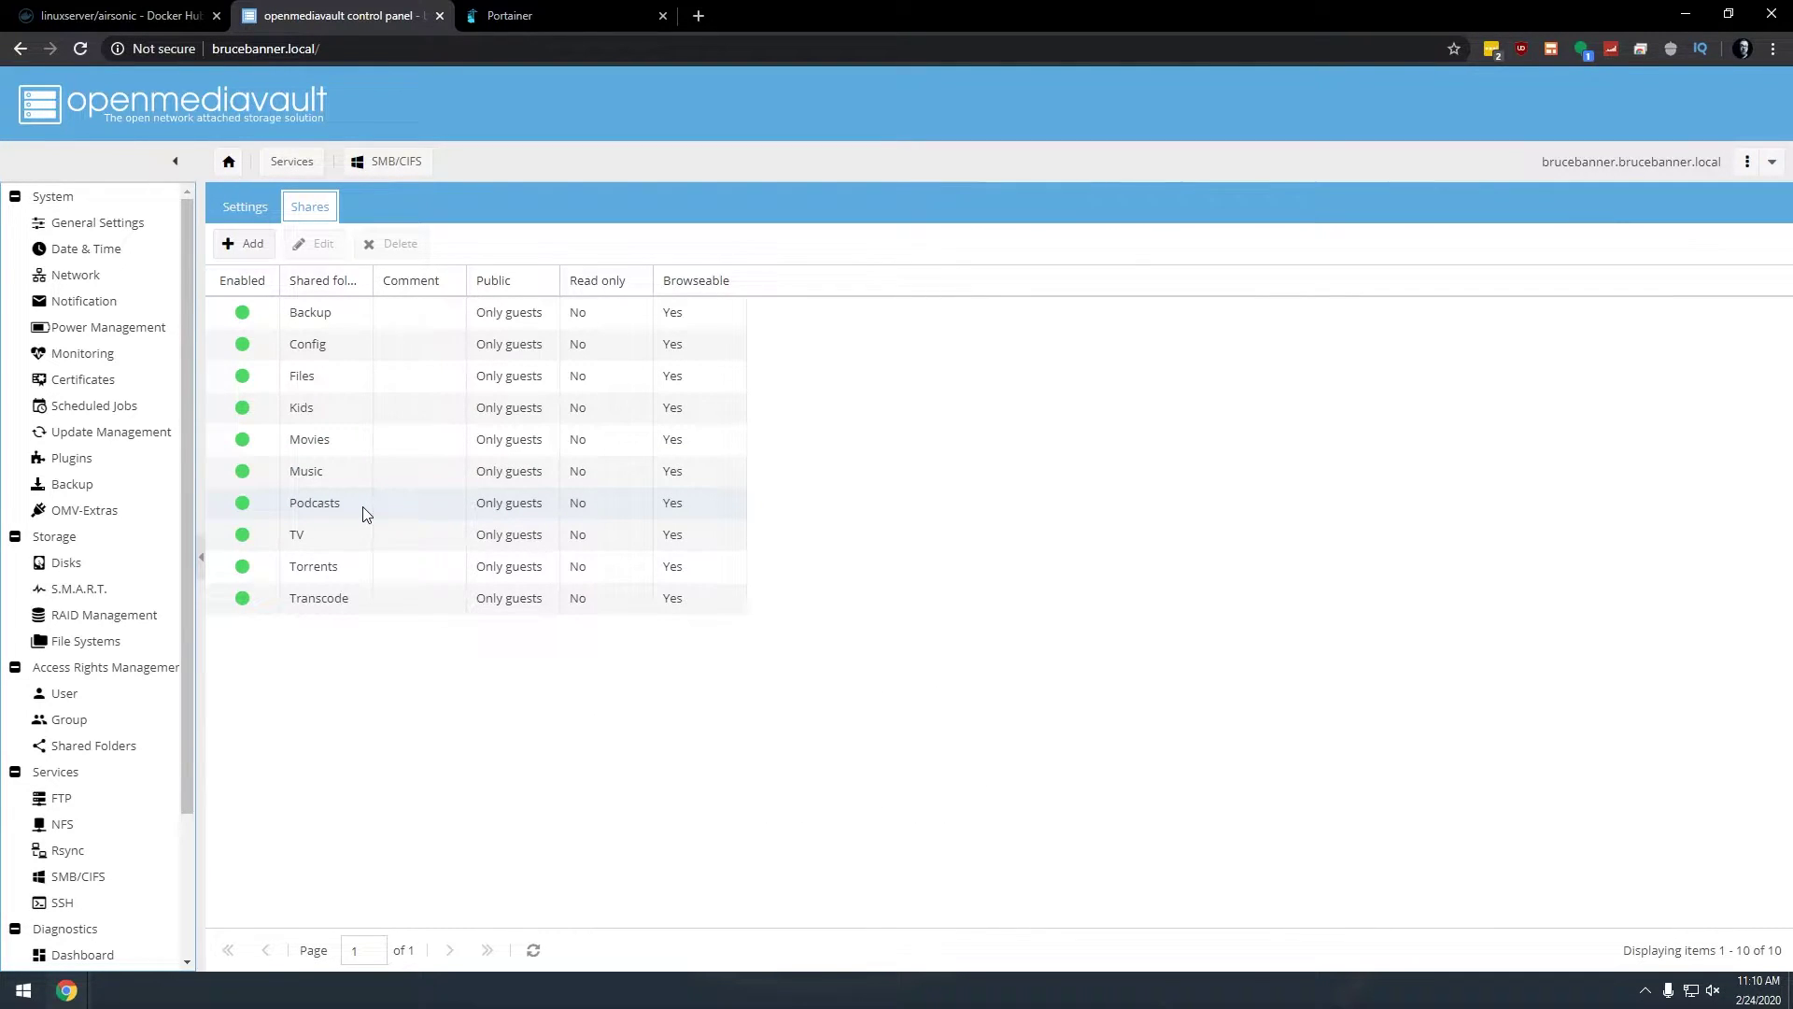
pyautogui.click(127, 744)
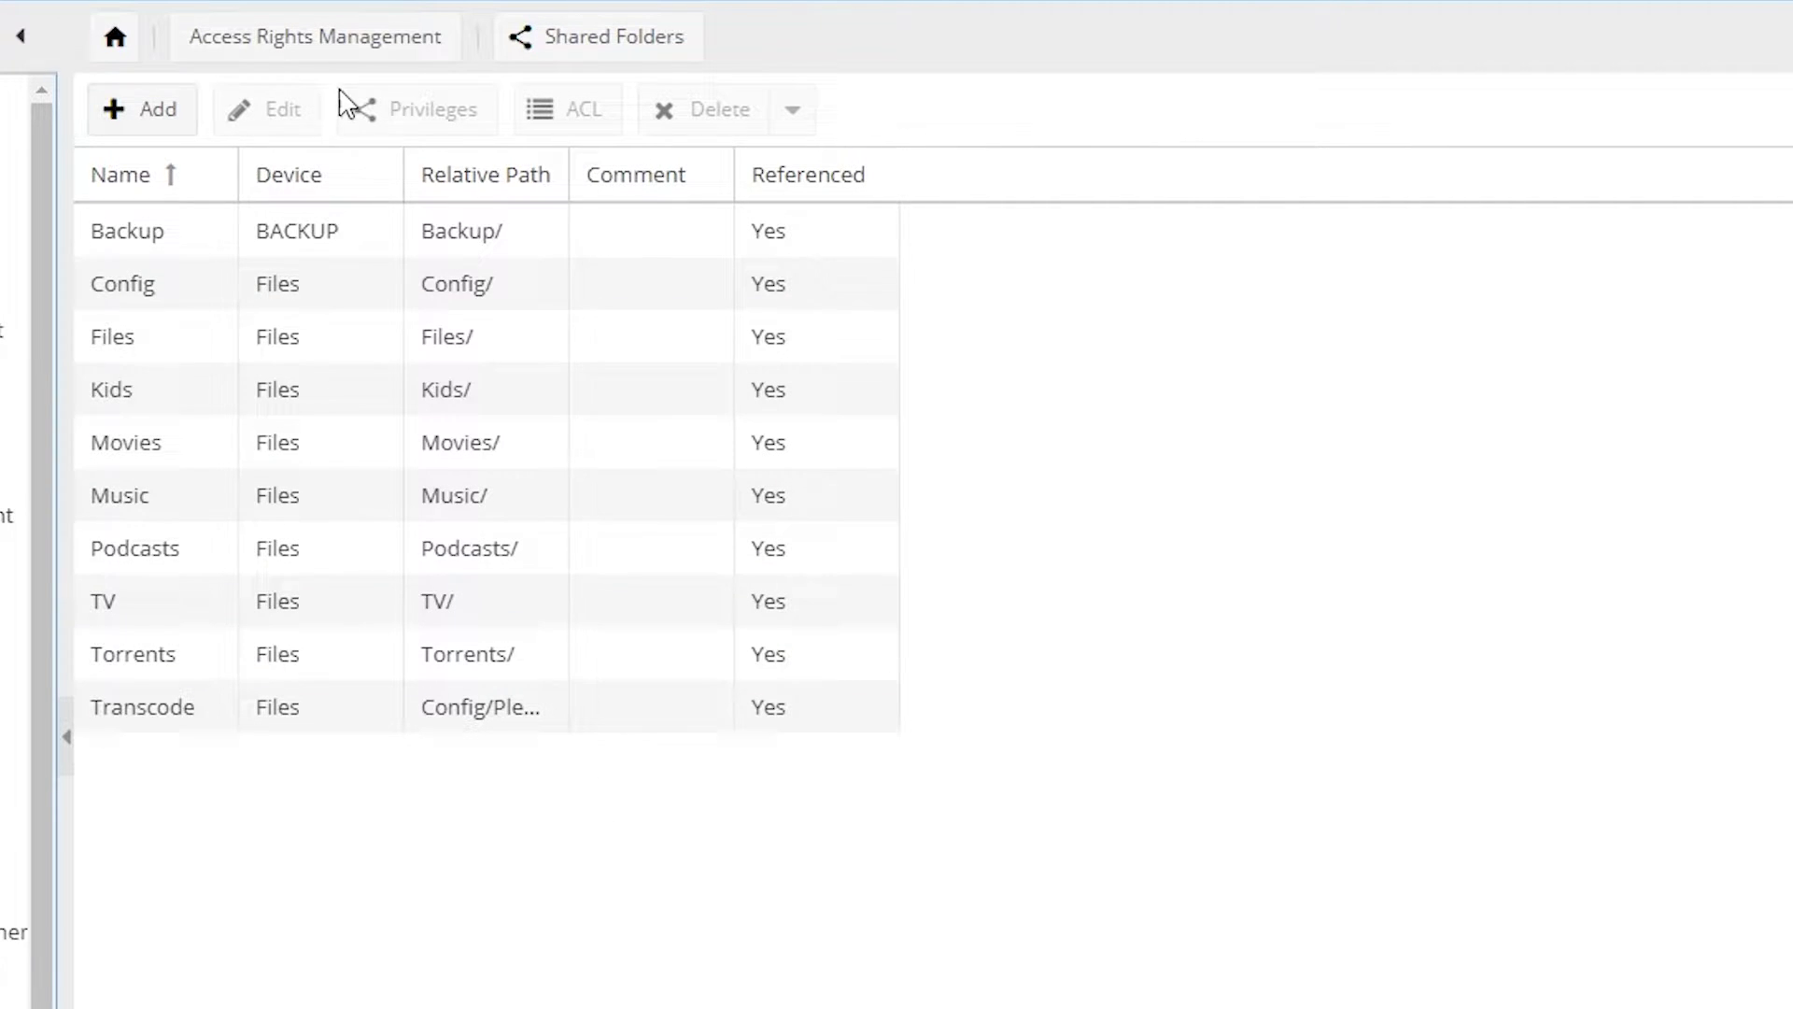
# Step: Add the Absolute Path column and widen it to show paths like /srv/dev-disk-by-label-Files/Music
pyautogui.click(551, 182)
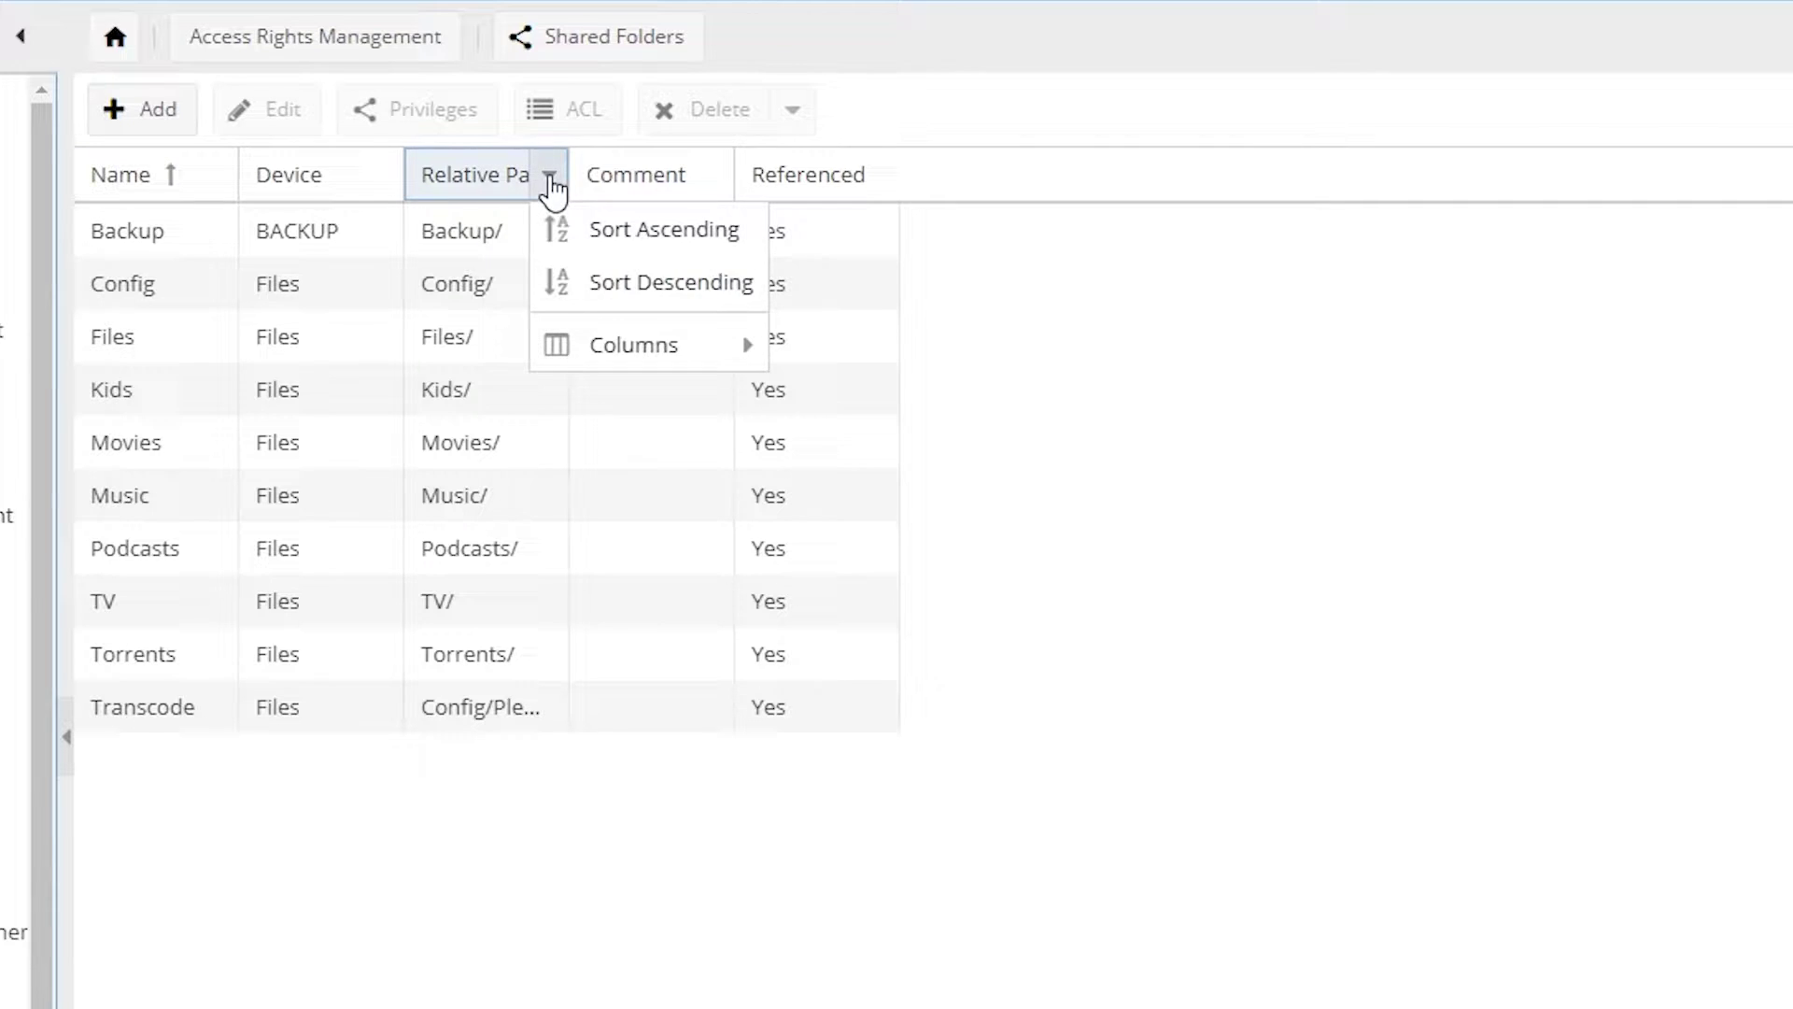
pyautogui.moveTo(641, 342)
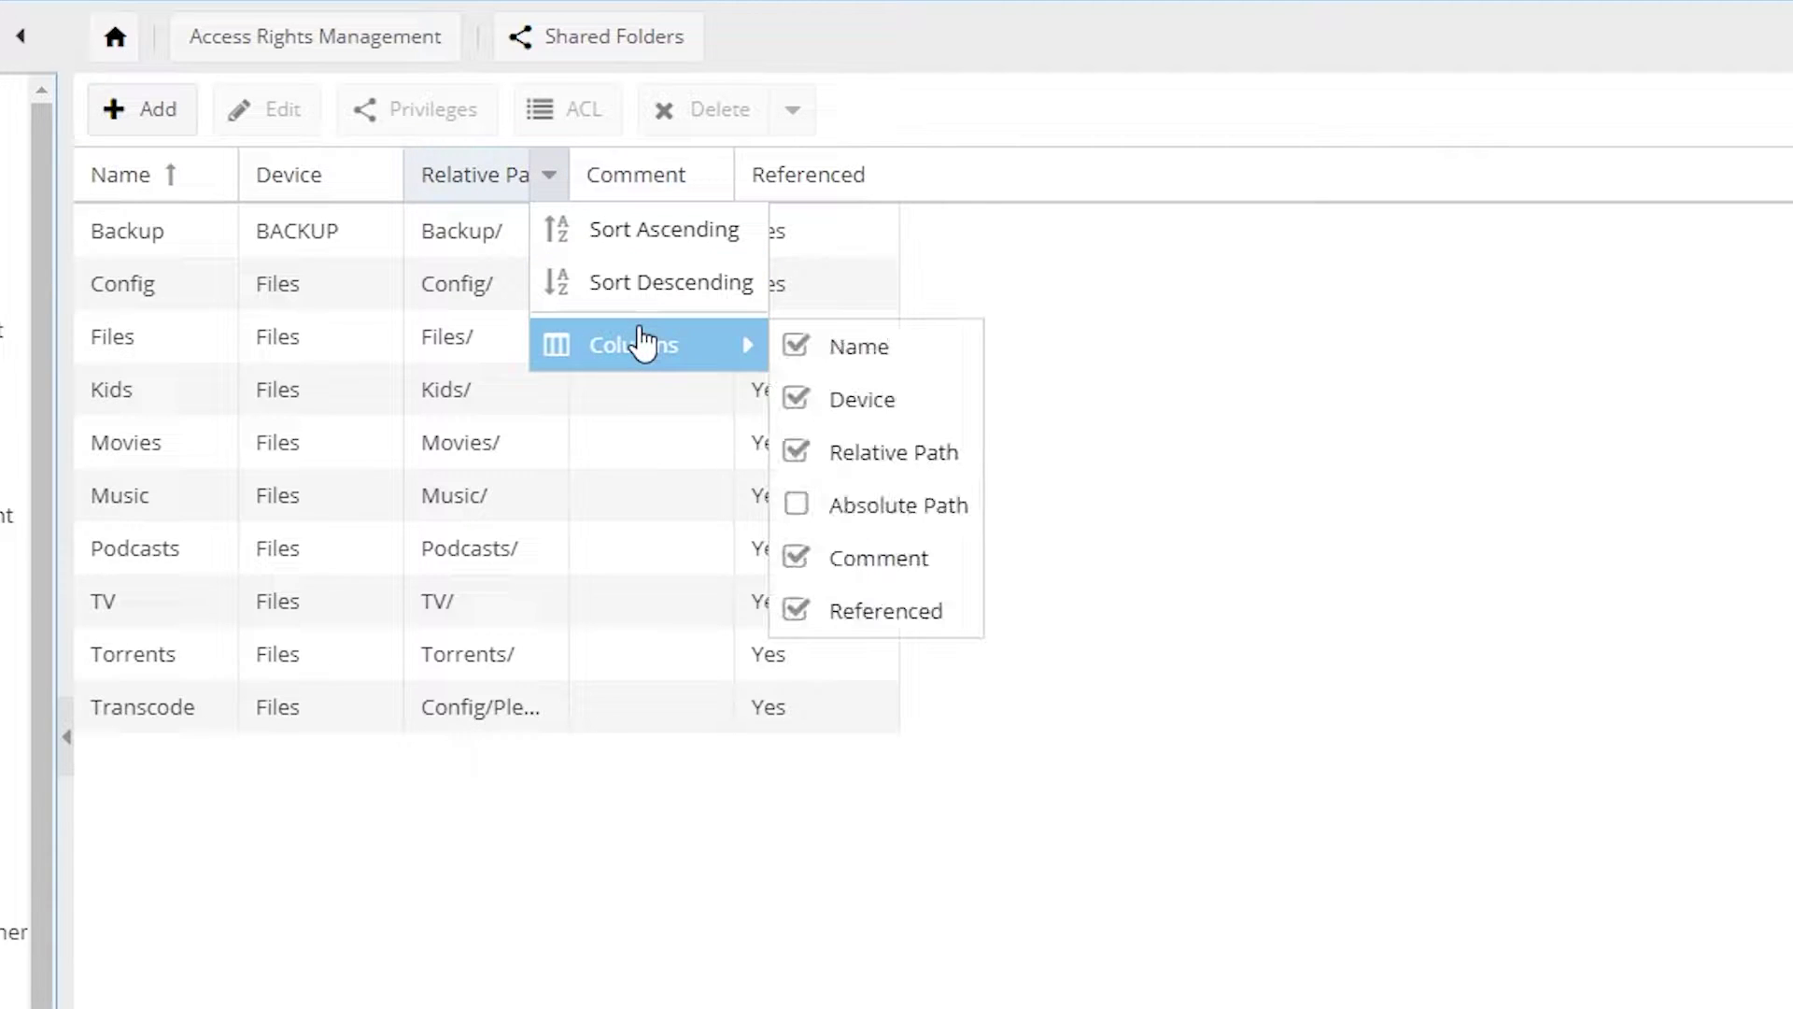
pyautogui.click(864, 518)
pyautogui.click(733, 882)
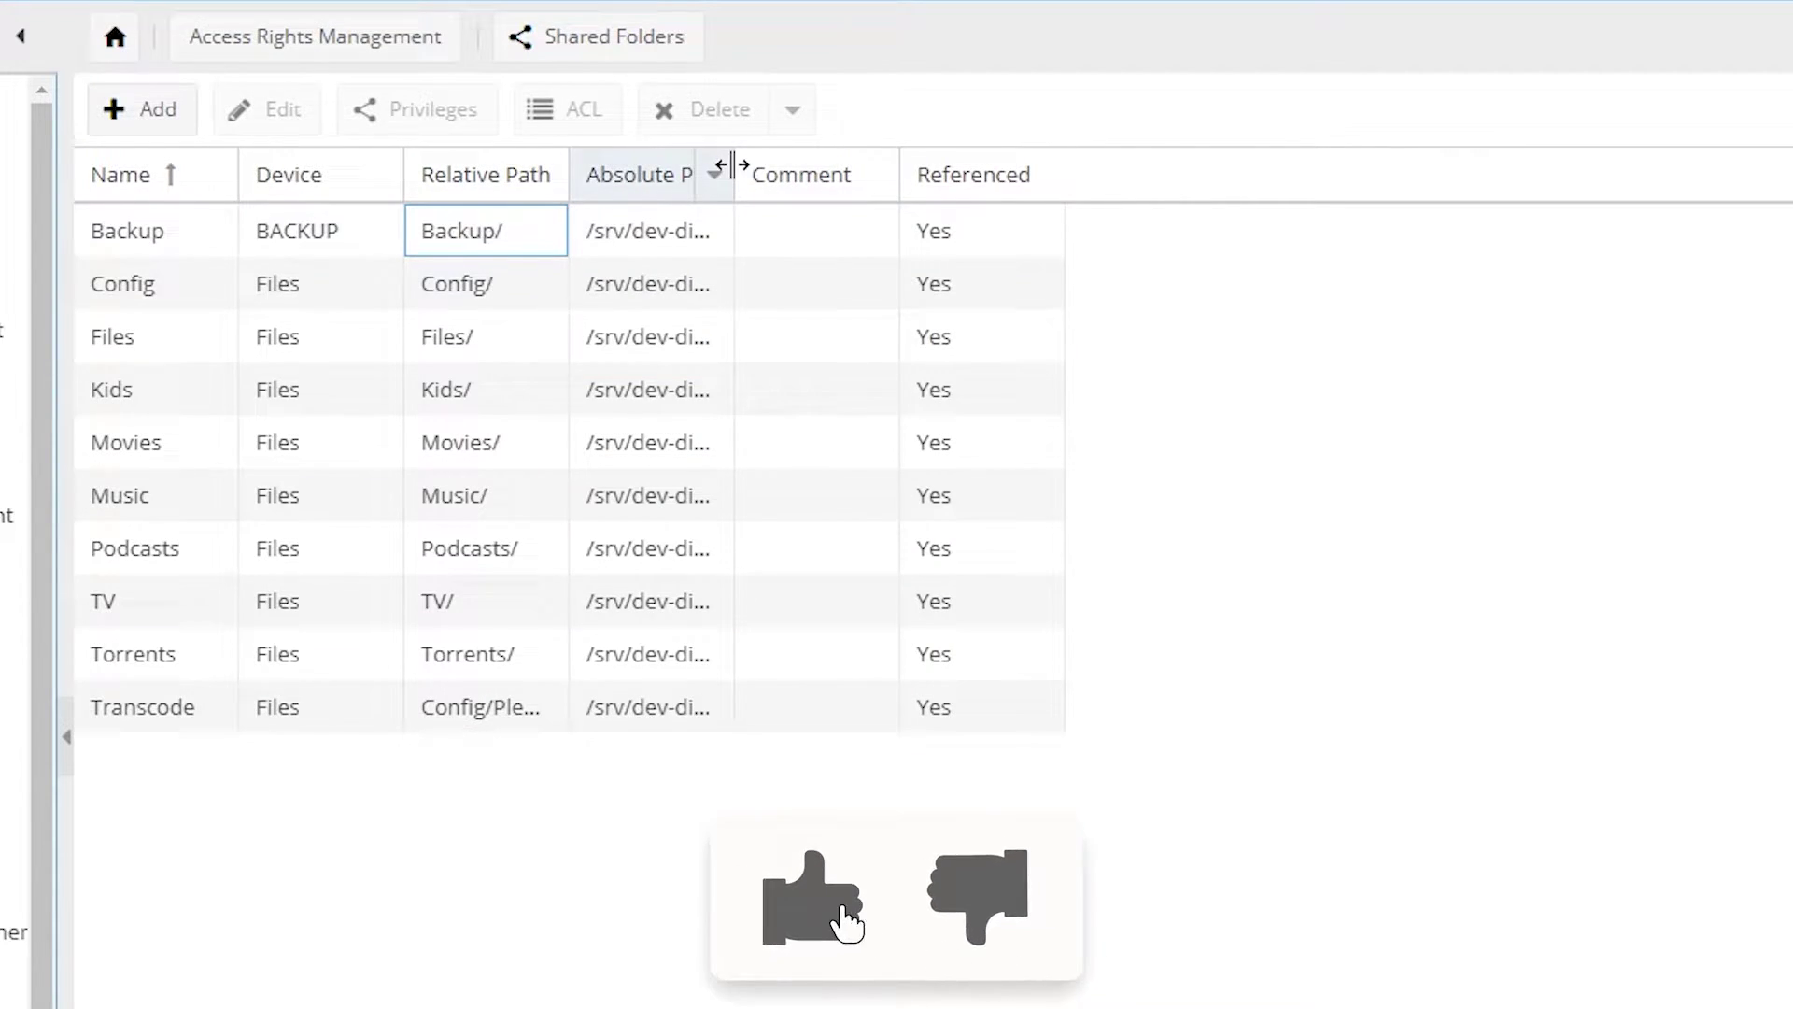
pyautogui.moveTo(734, 166); pyautogui.dragTo(1242, 196)
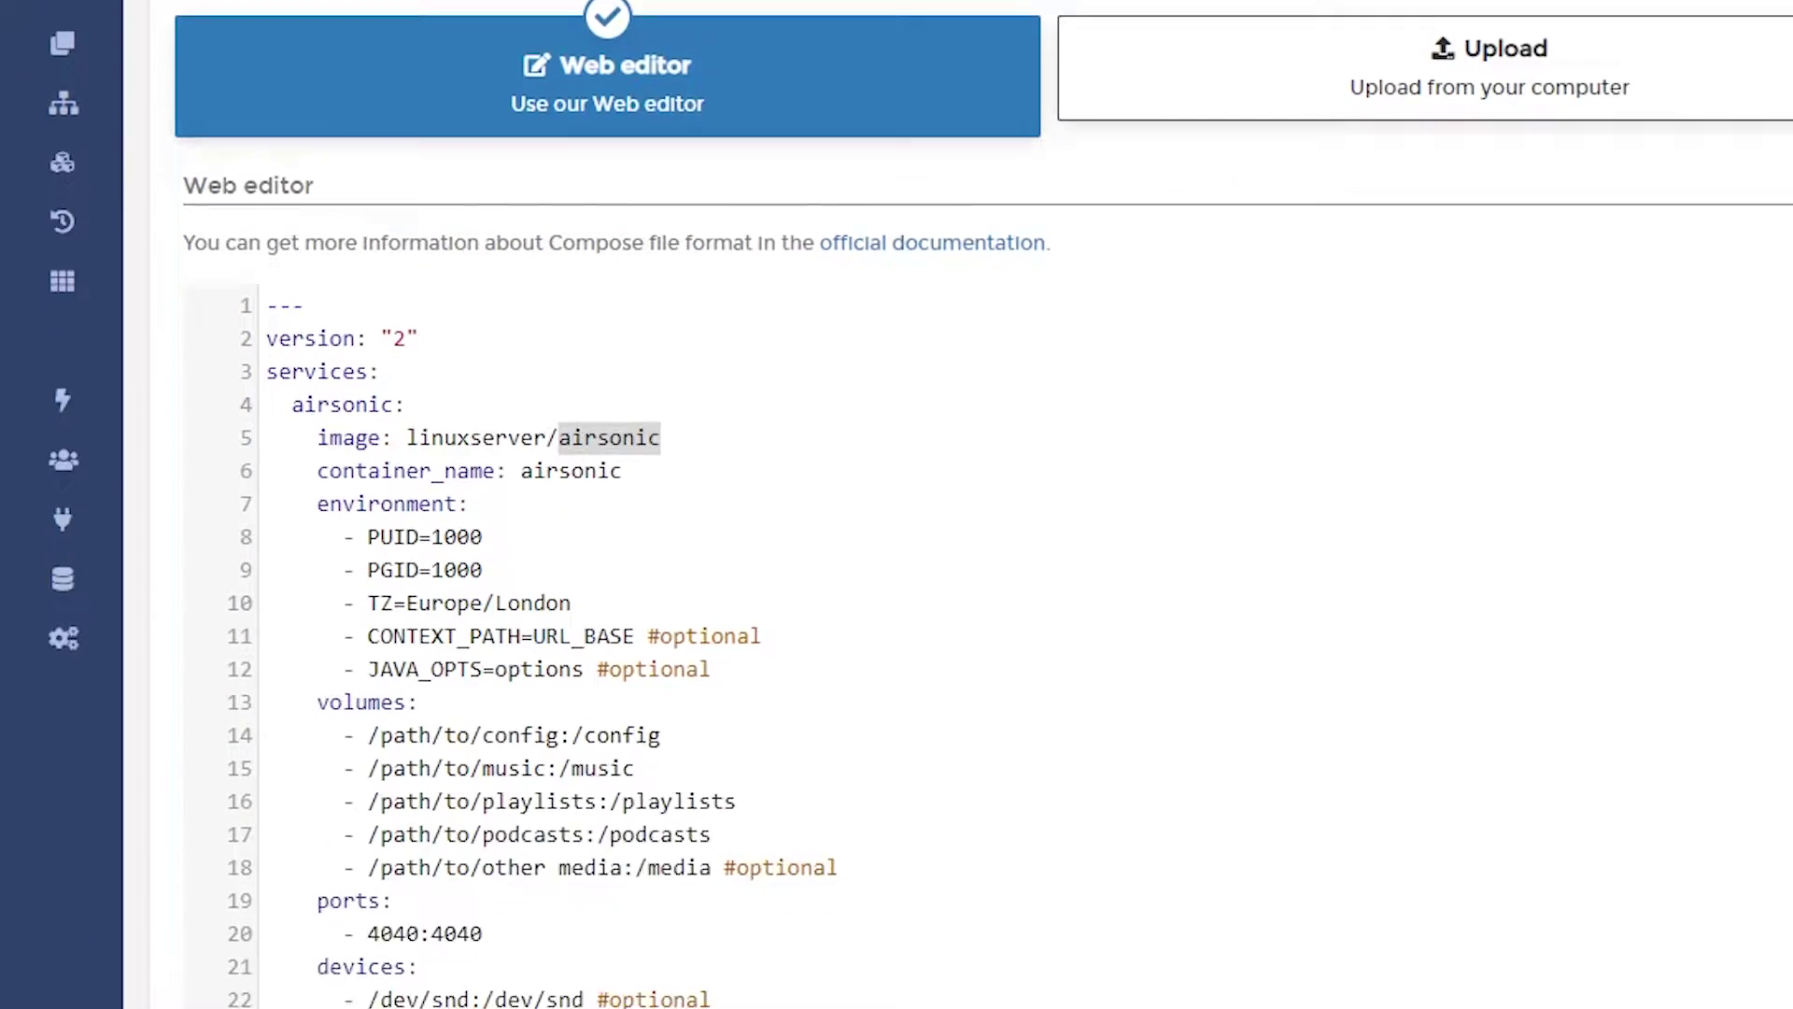
# Step: Launch PuTTY from the Windows Start menu
pyautogui.scroll(-1, 645, 393)
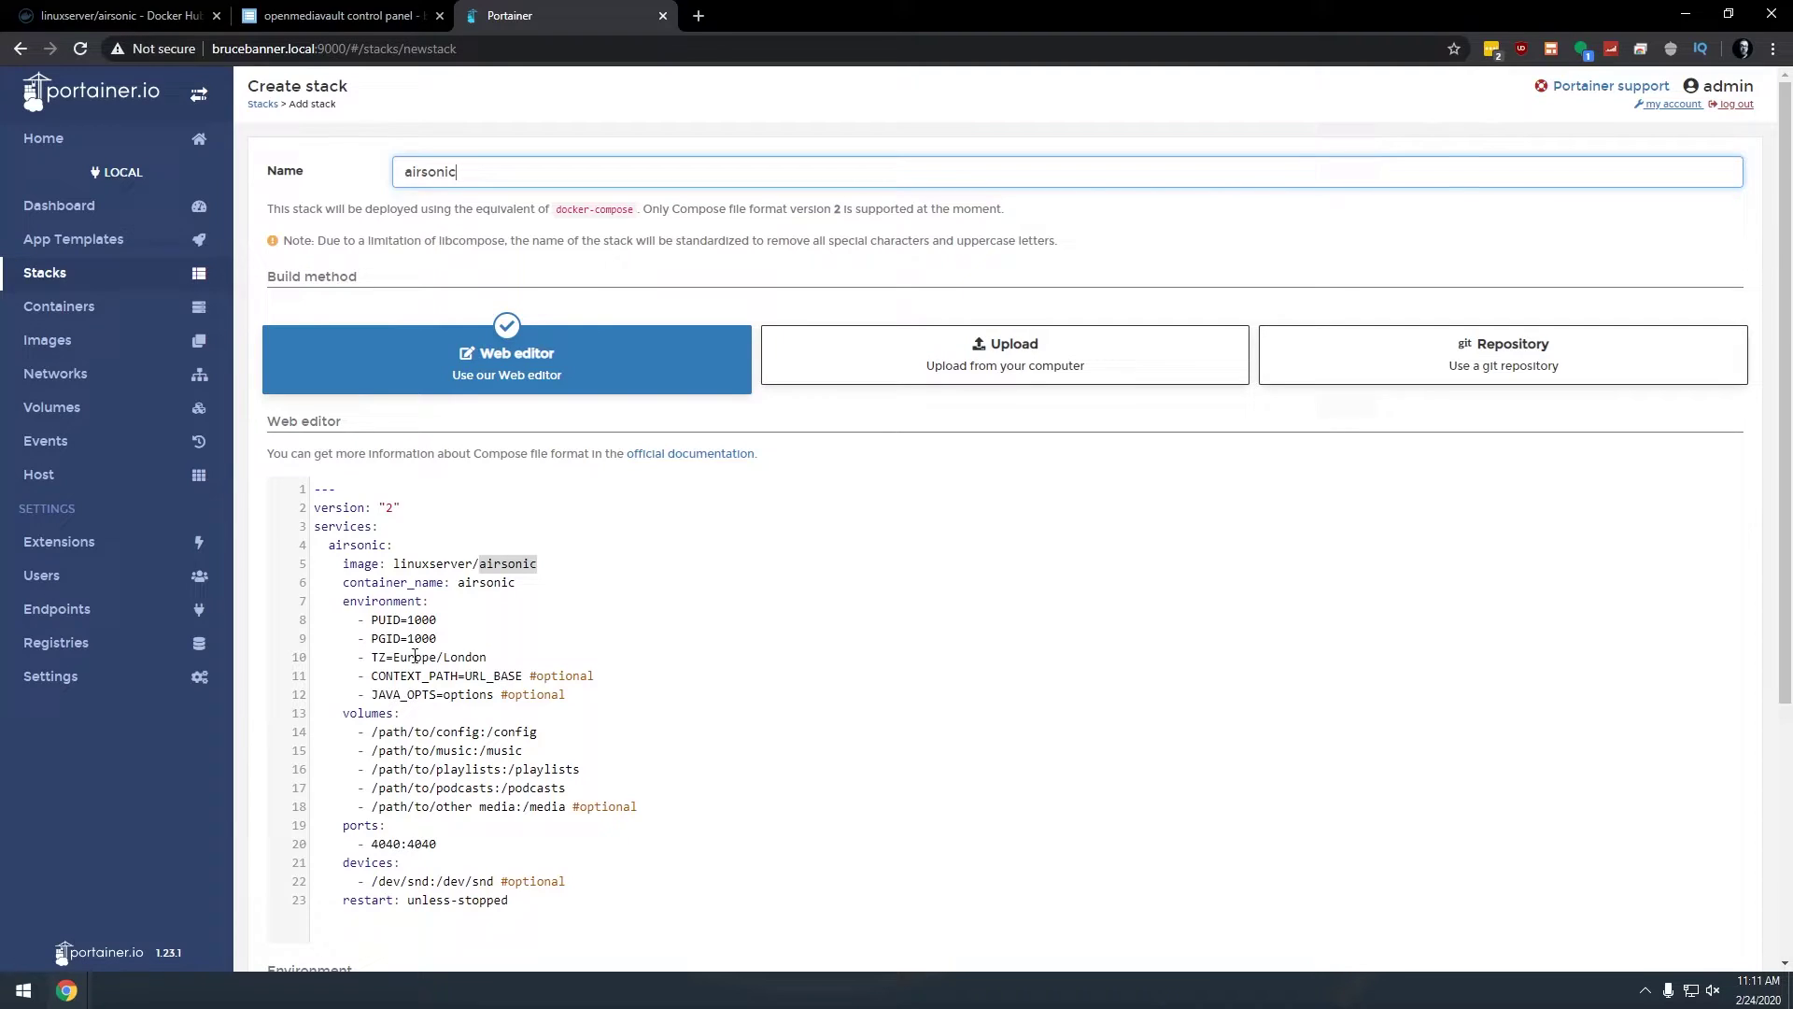
pyautogui.click(15, 997)
pyautogui.click(14, 998)
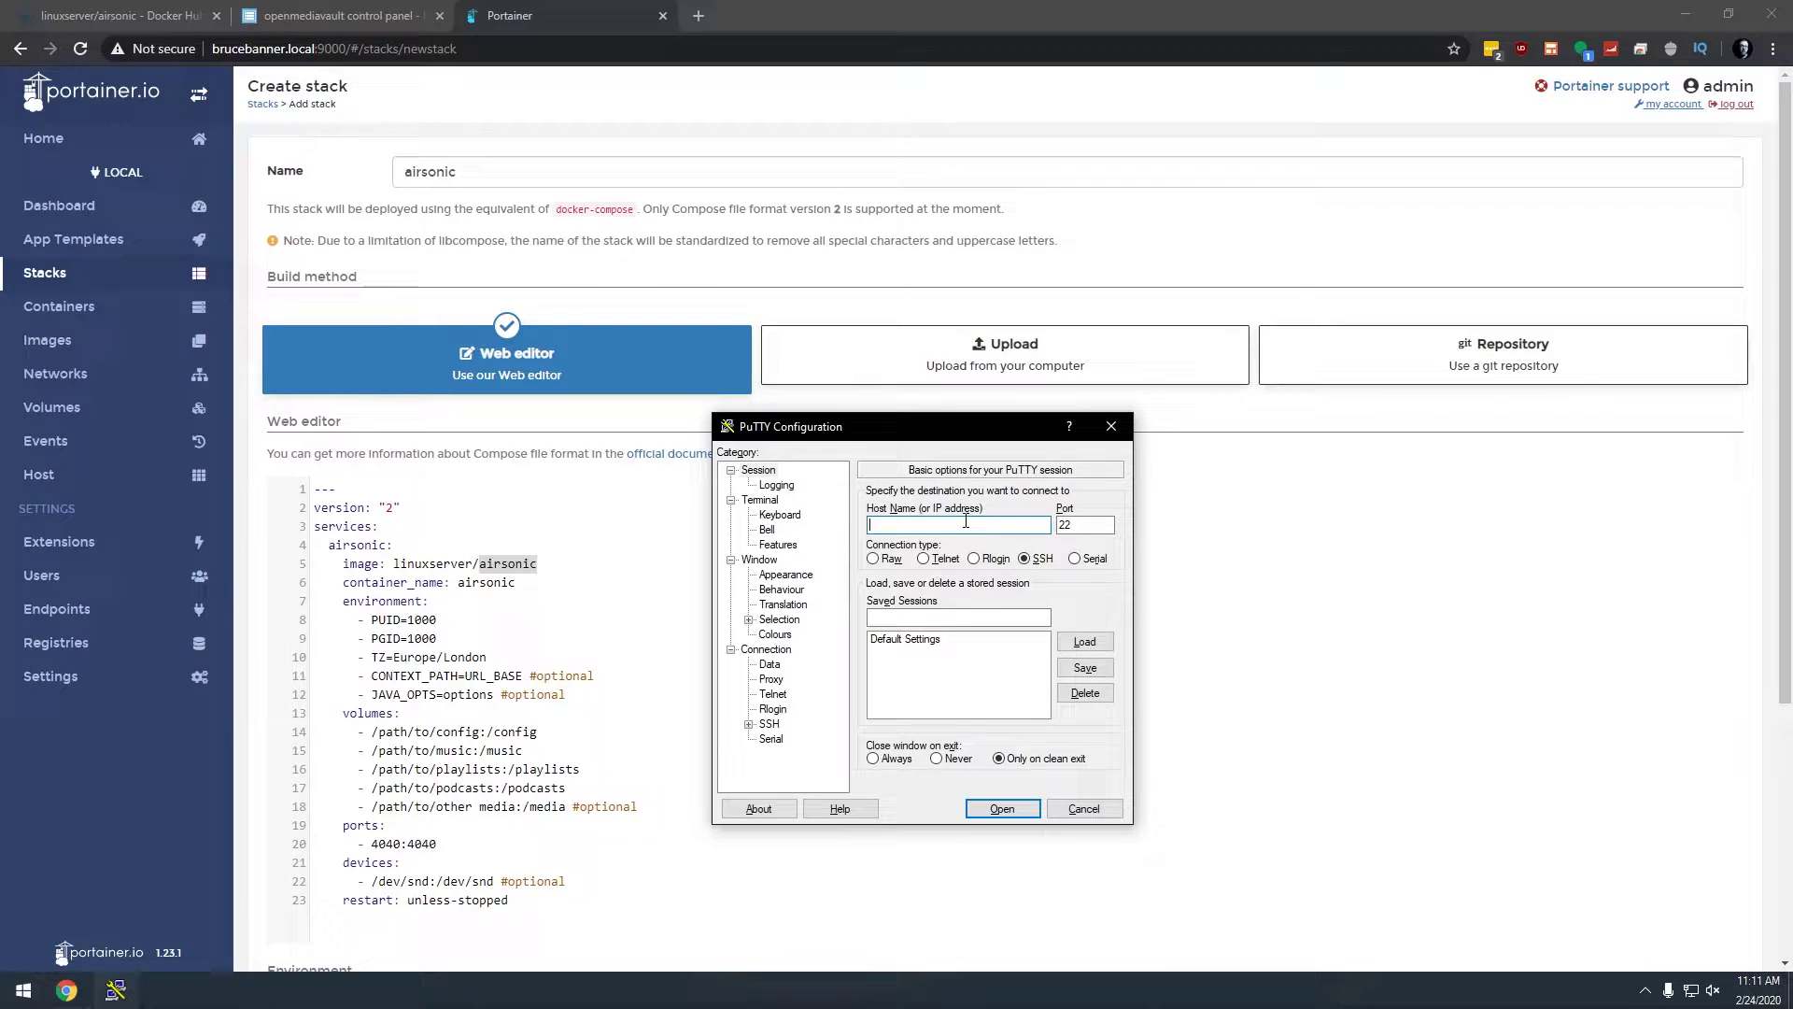
# Step: SSH into brucebanner as root and run 'id admin' to get uid 998 and gid 100
pyautogui.write('brucebanner.local')
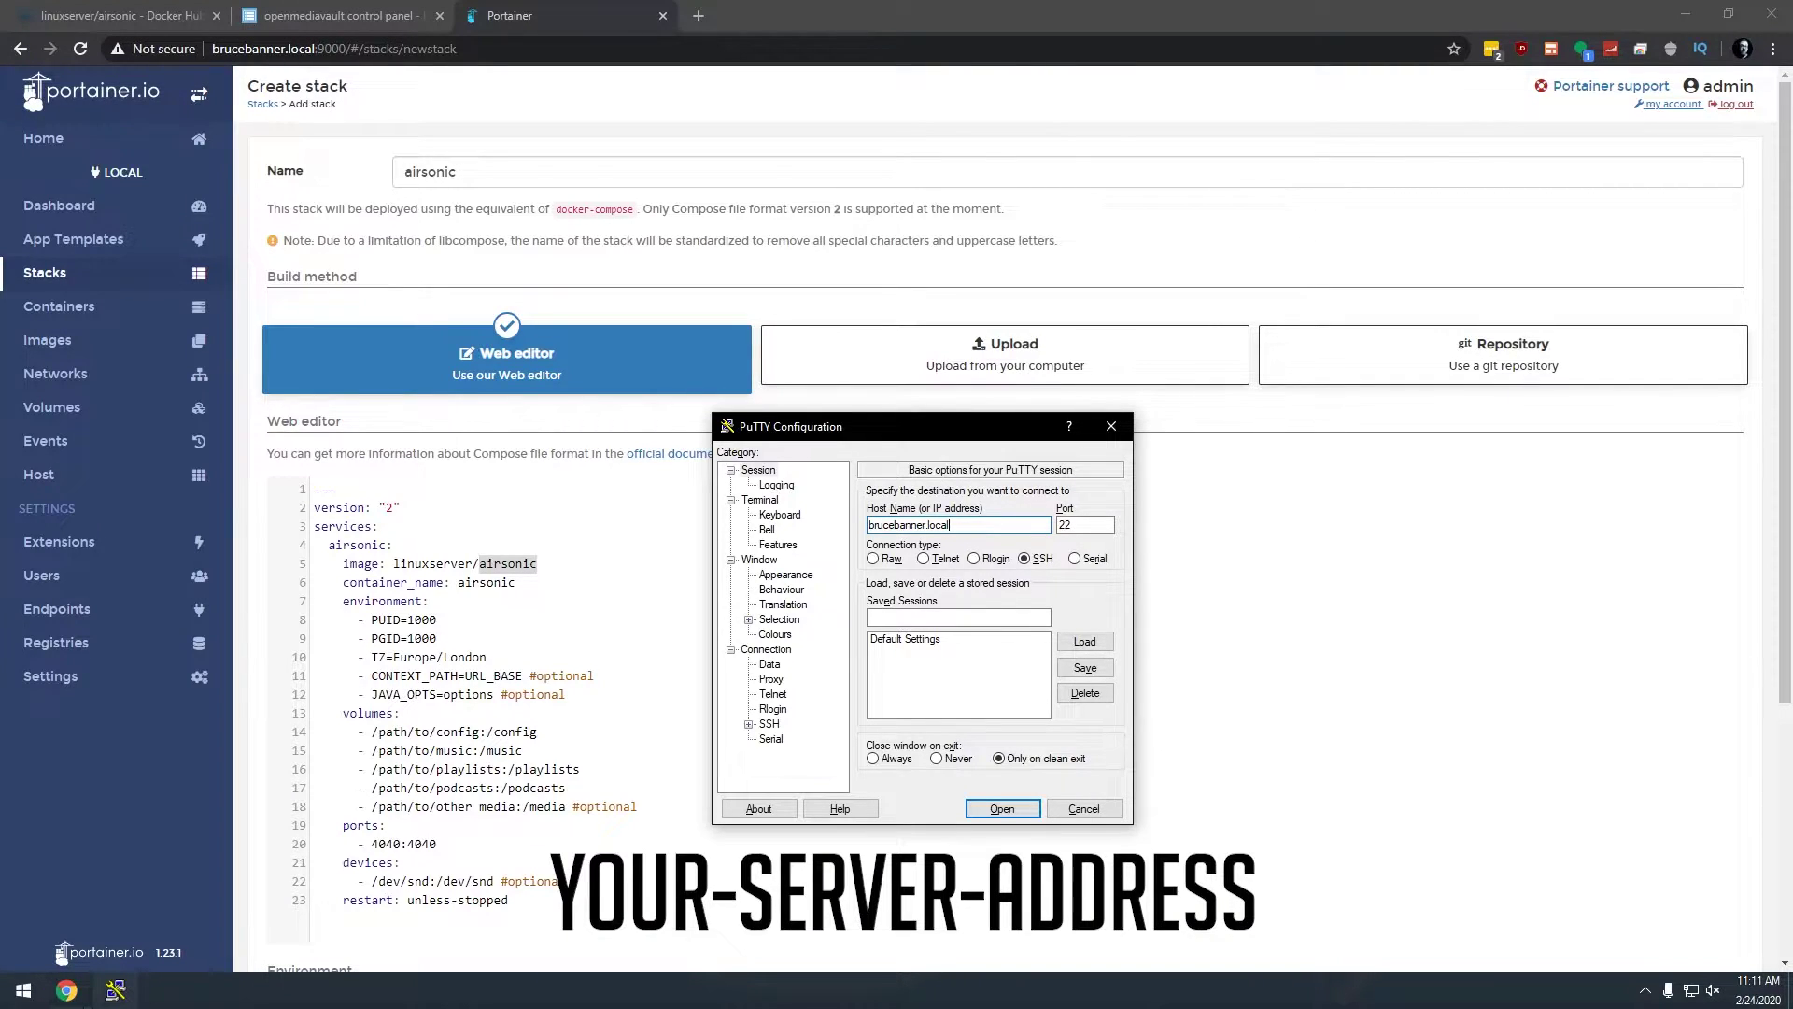
pyautogui.press('Return')
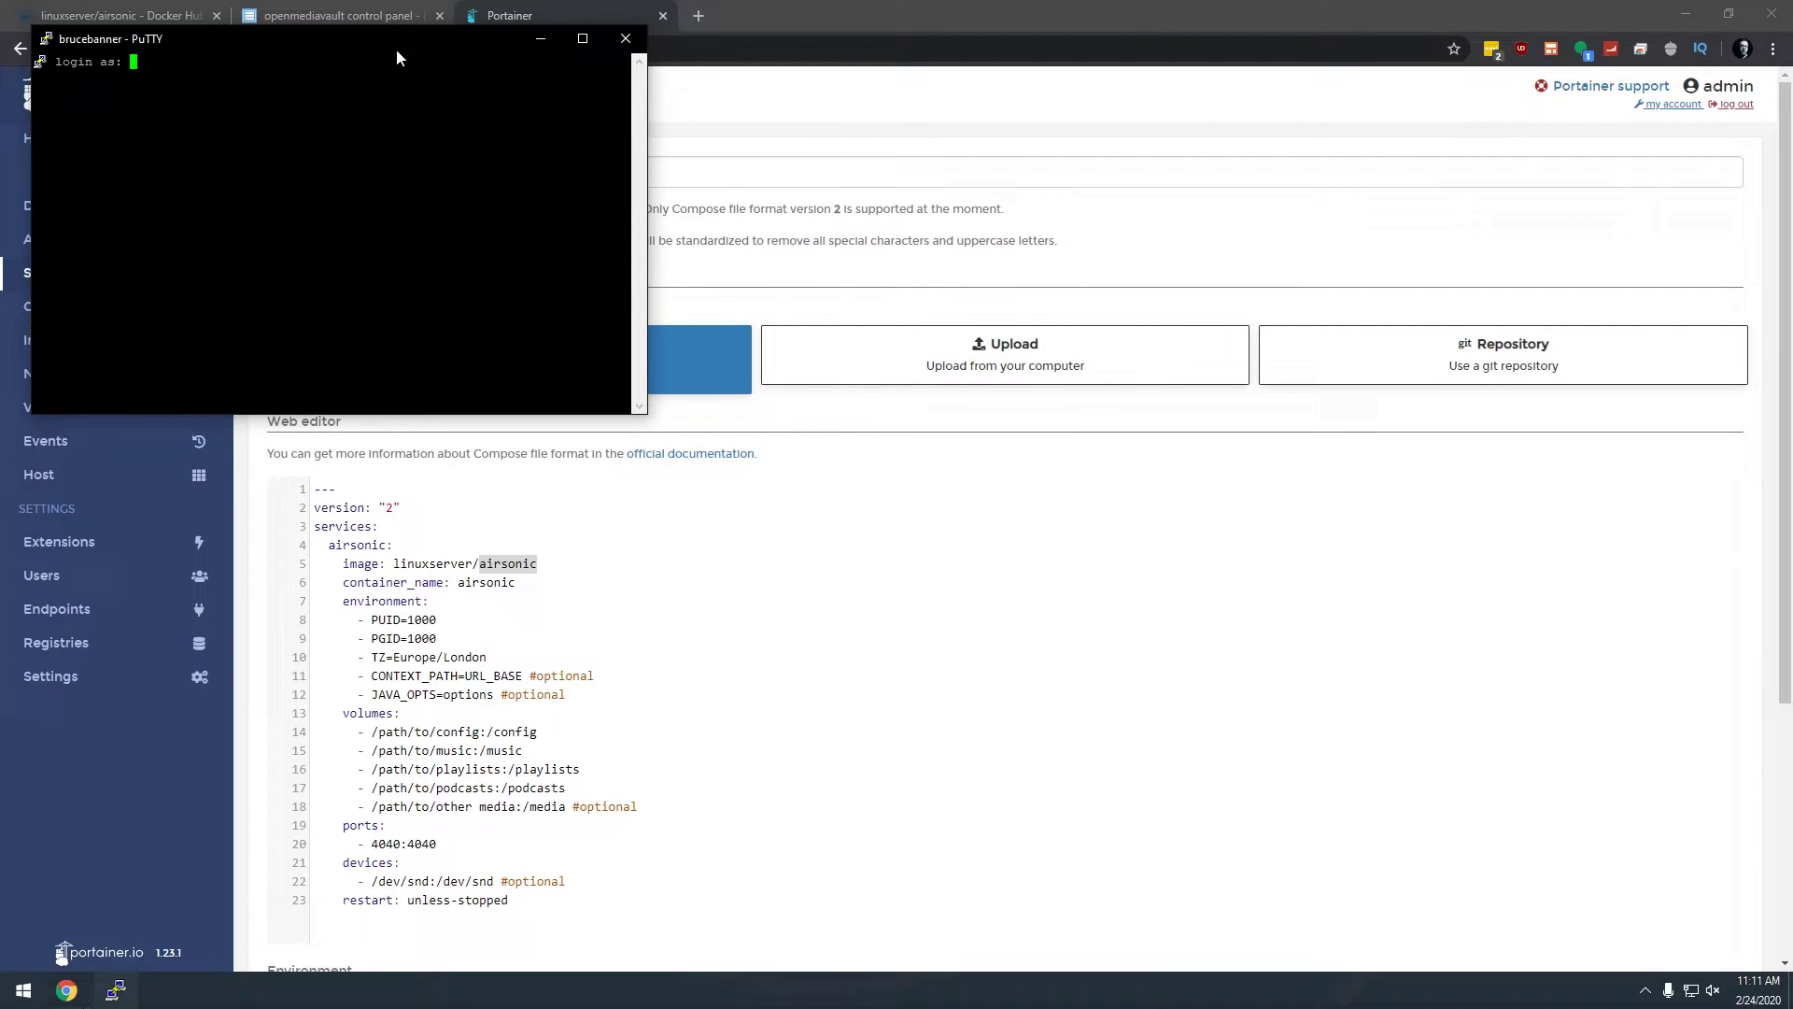
pyautogui.moveTo(397, 45); pyautogui.dragTo(1112, 505)
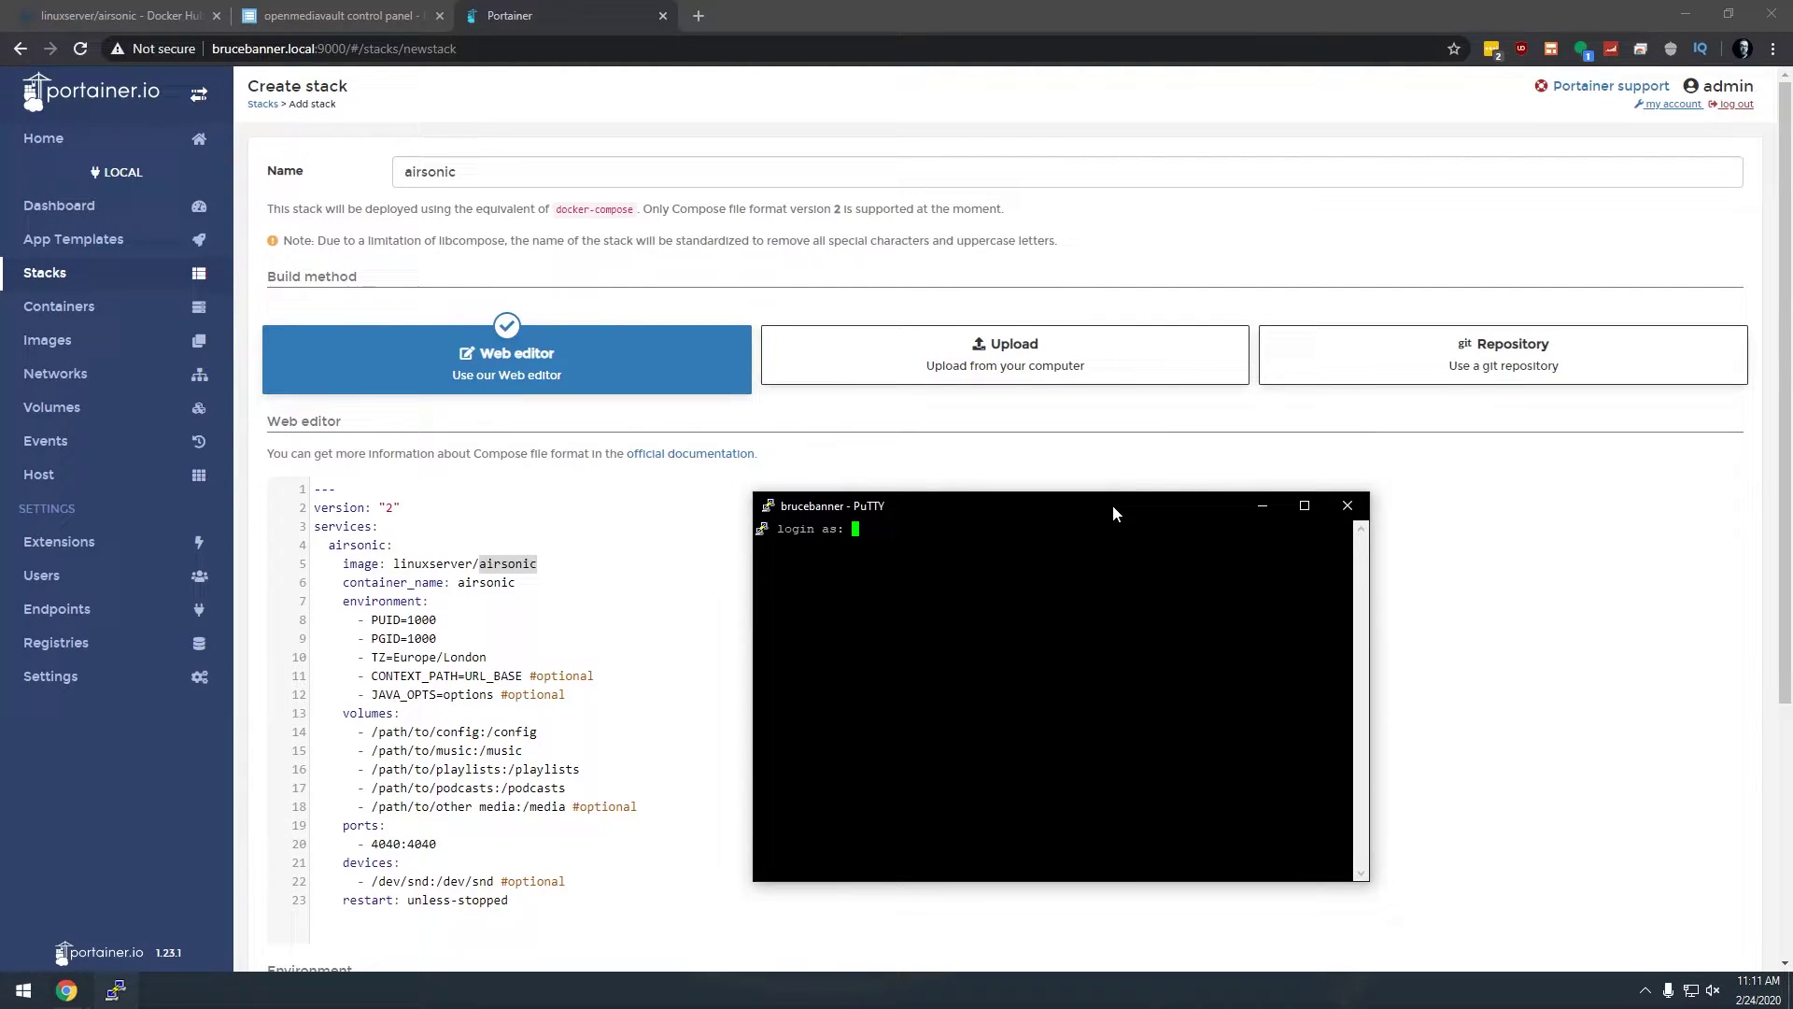
pyautogui.write('root')
pyautogui.press('Return')
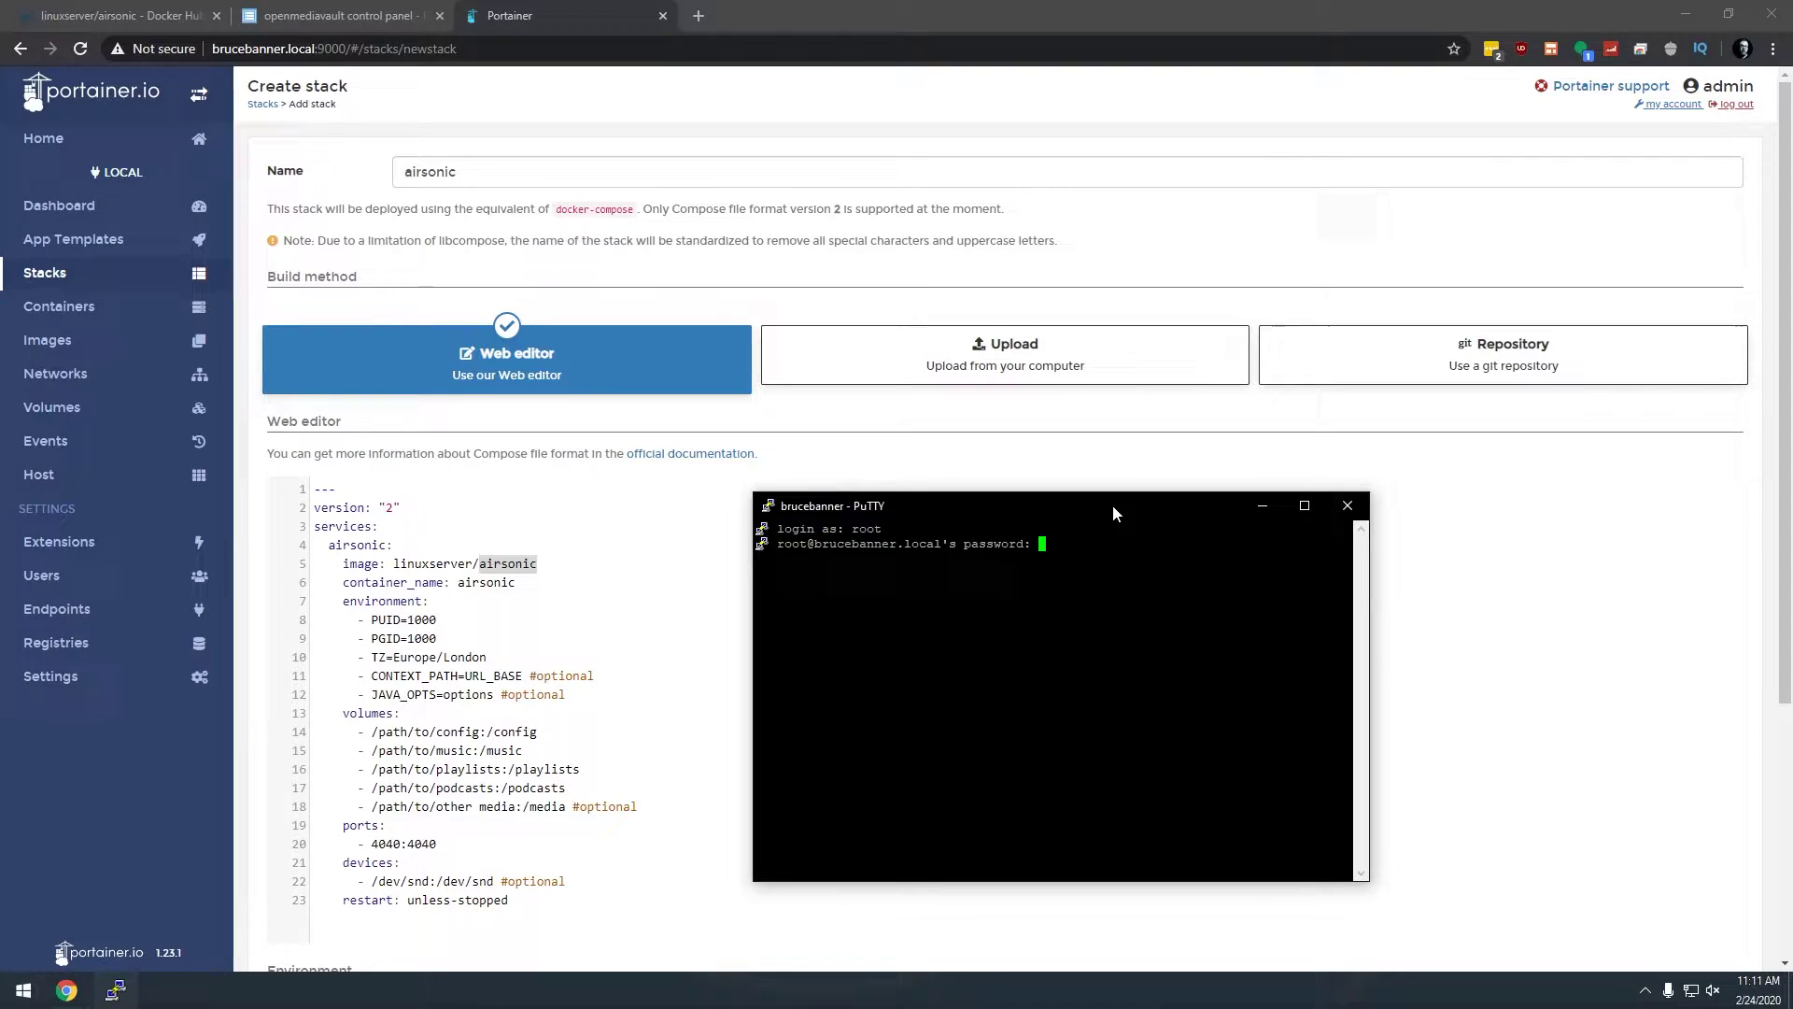
pyautogui.press('Return')
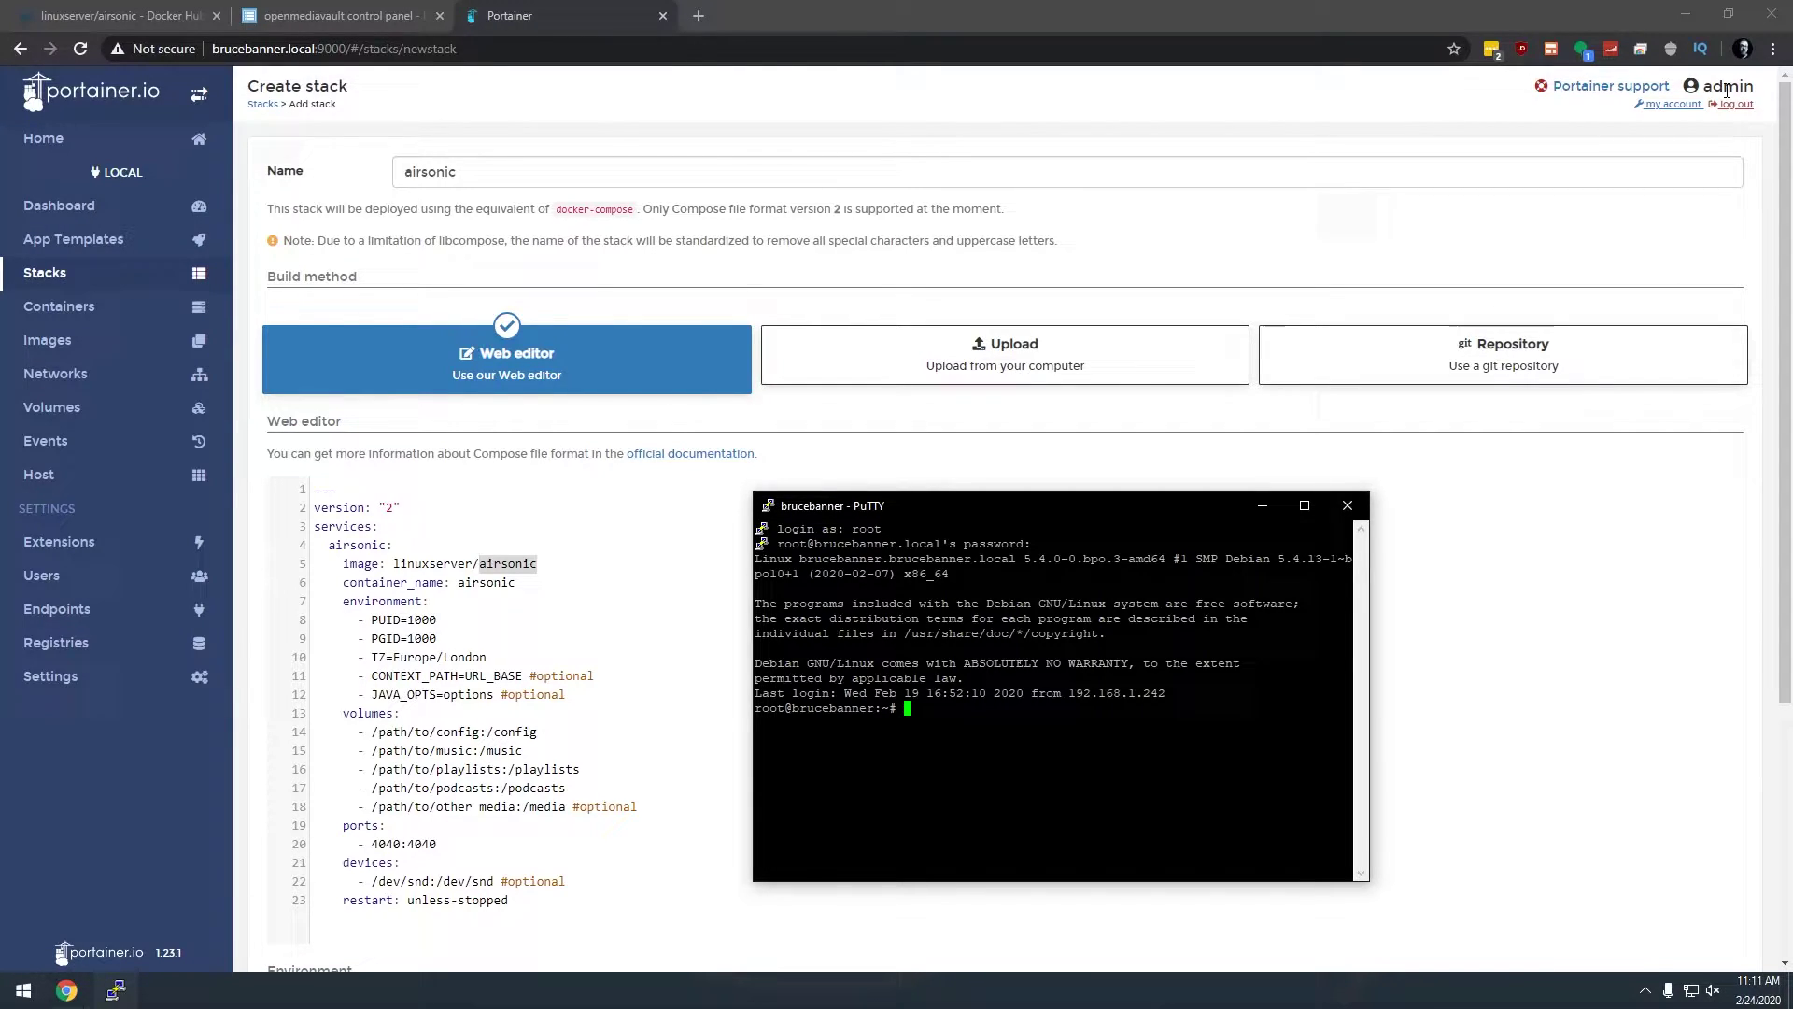
pyautogui.write('id')
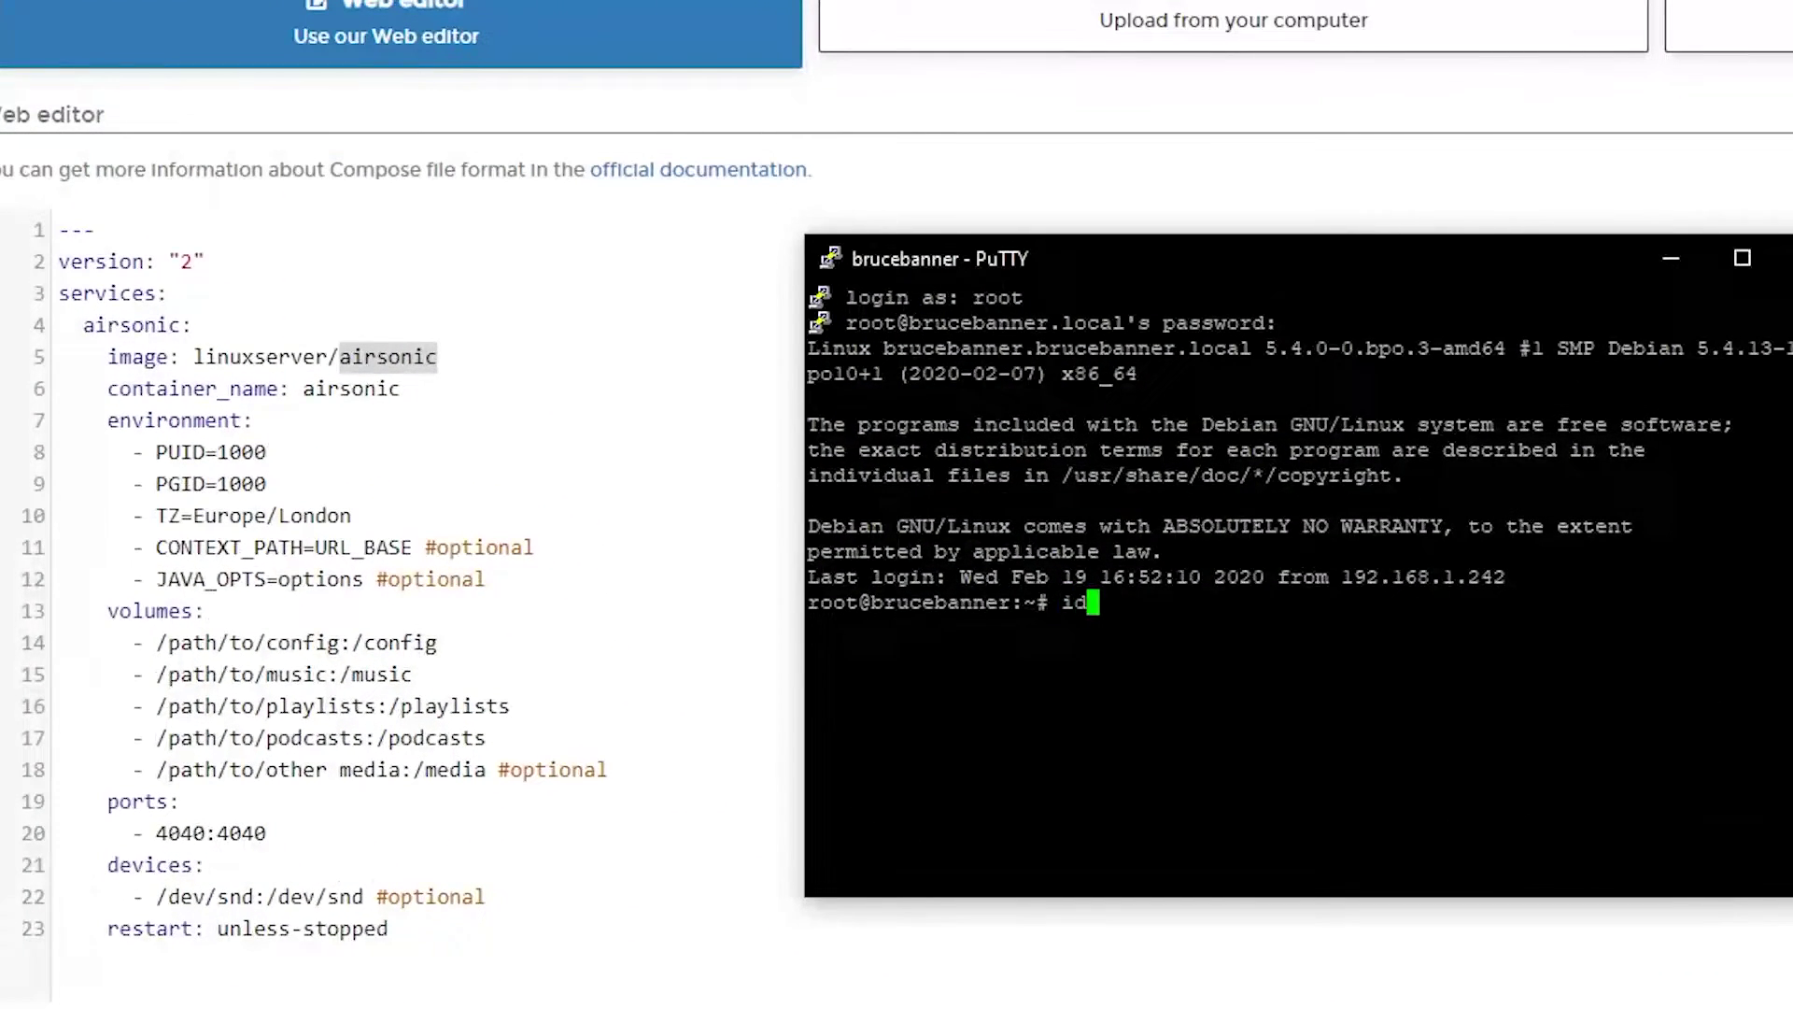
pyautogui.write(' admin')
pyautogui.press('Return')
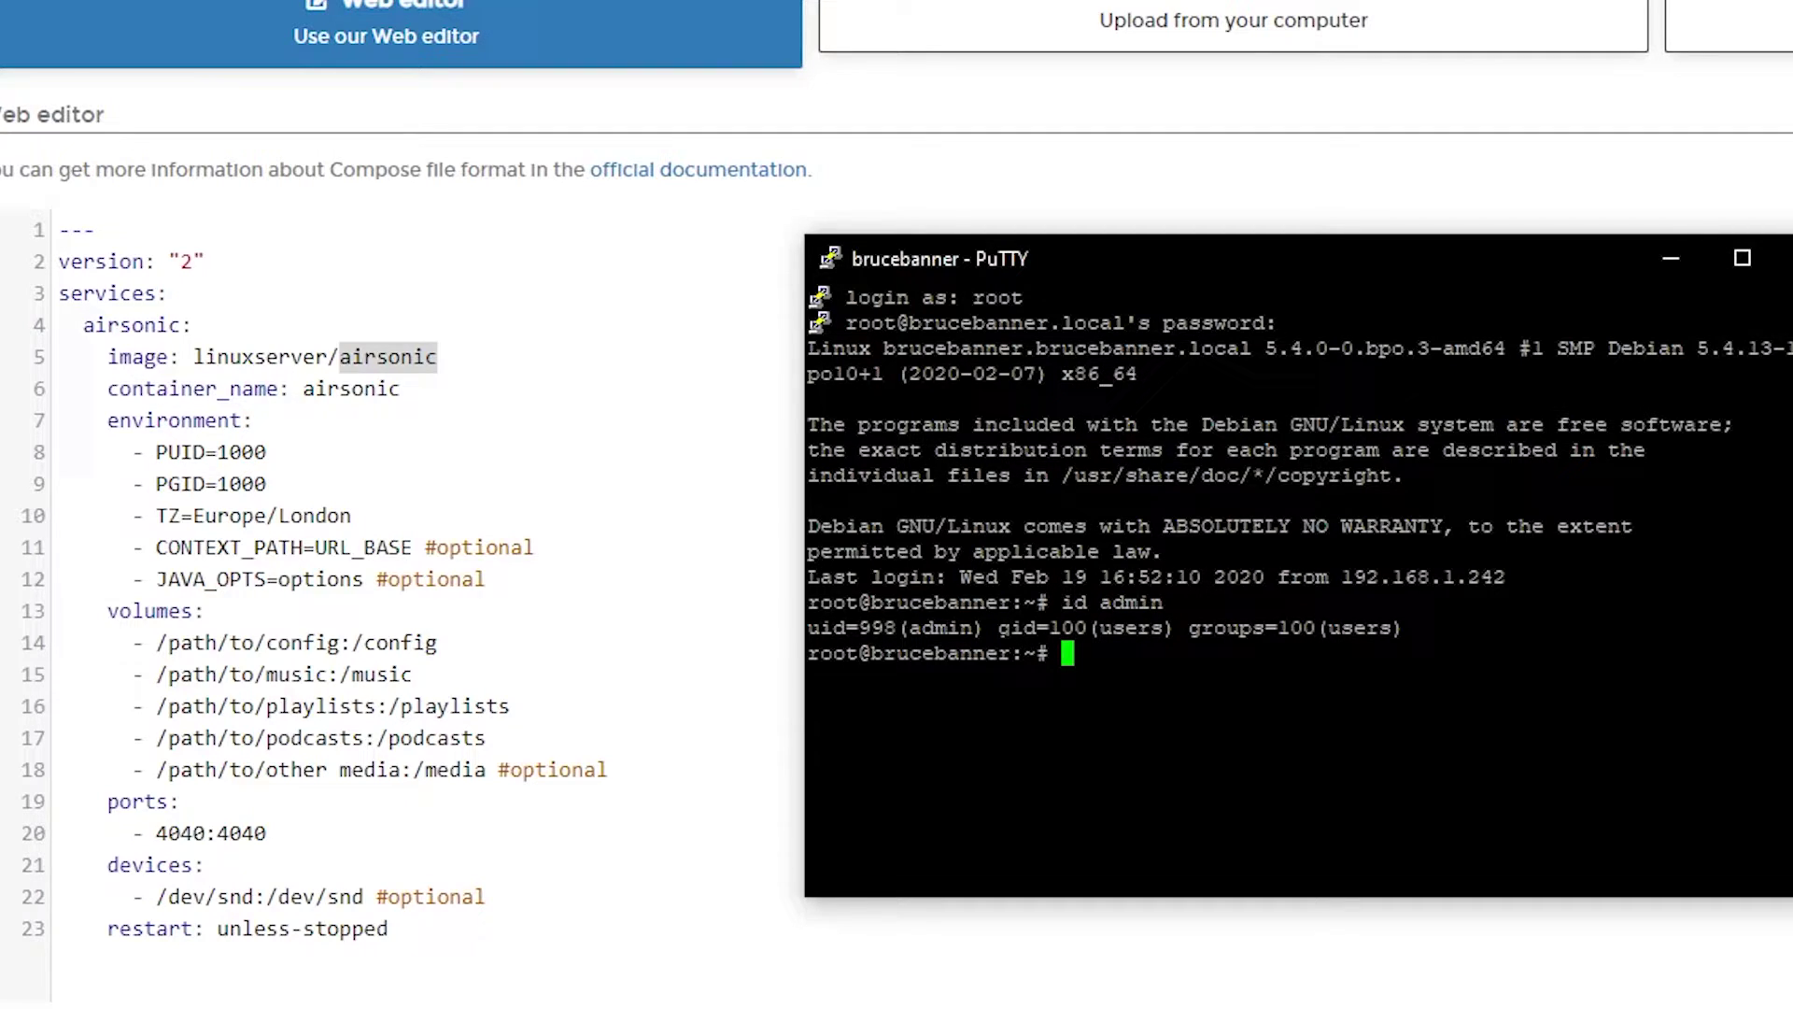
# Step: Set PUID to 998, PGID to 100 and TZ to America/Denver in the compose editor
pyautogui.click(258, 456)
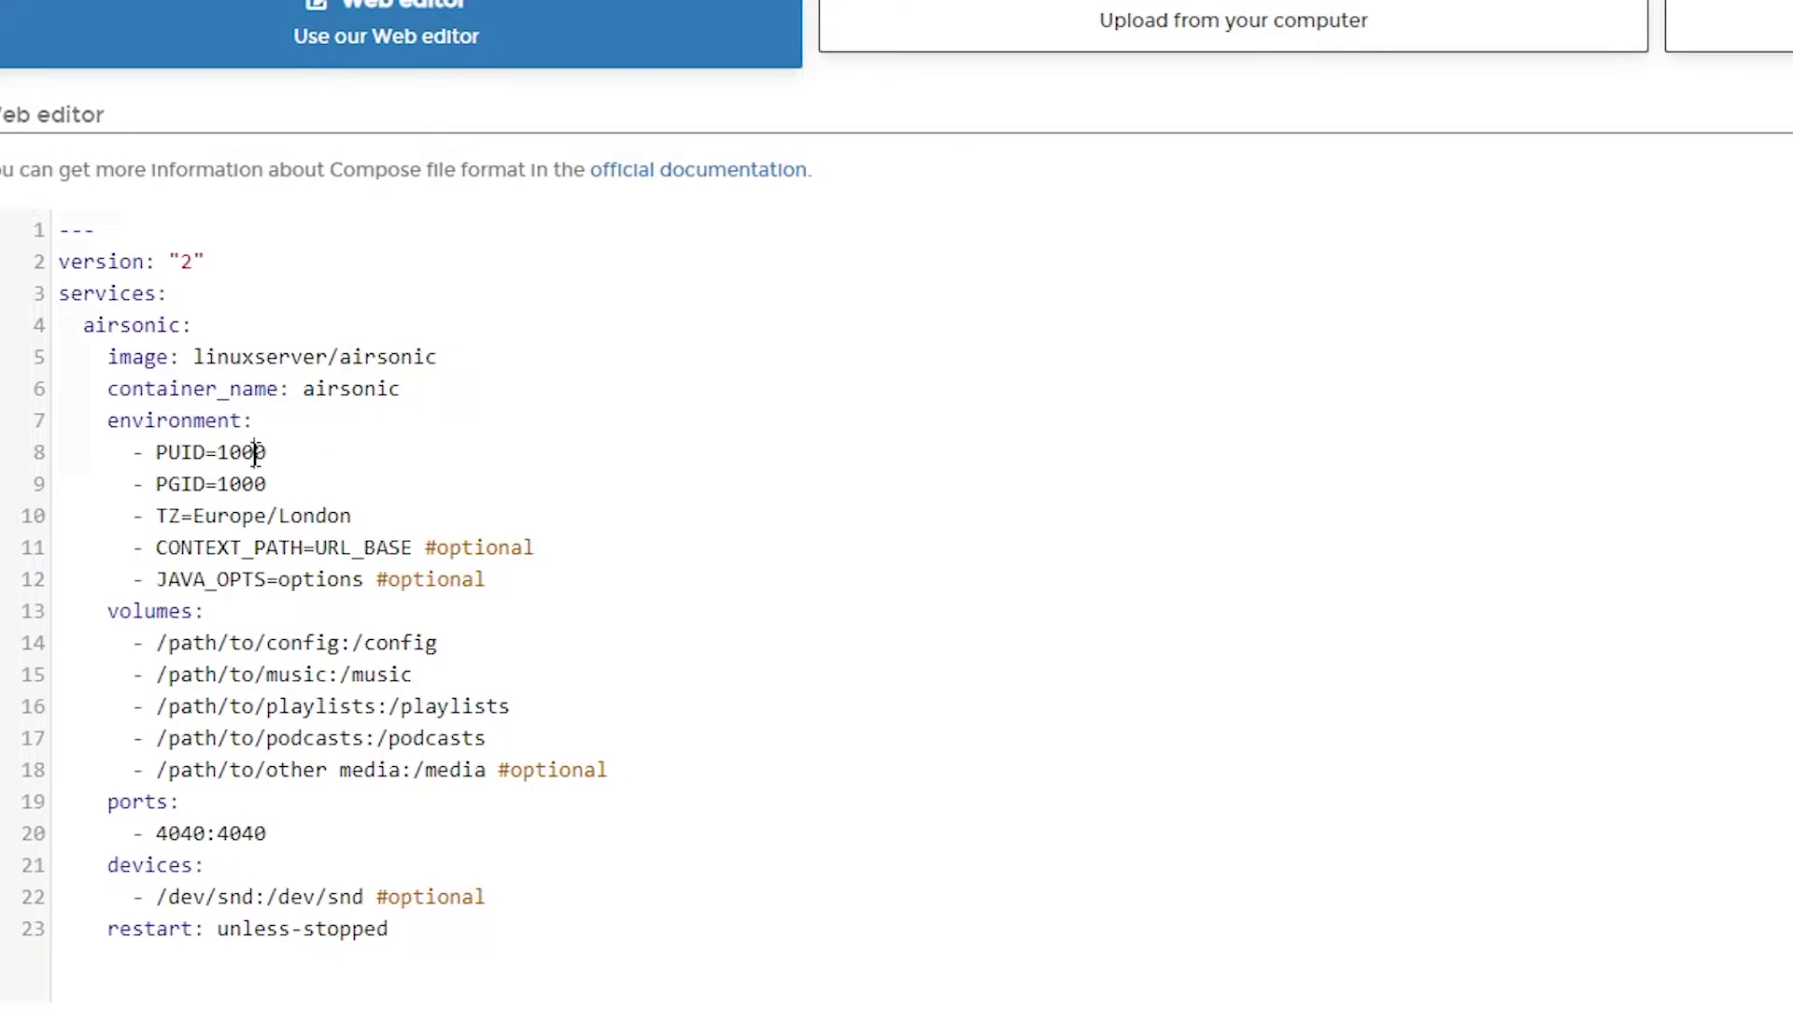
pyautogui.doubleClick(256, 455)
pyautogui.write('998')
pyautogui.press('Down')
pyautogui.press('BackSpace')
pyautogui.hotkey('ctrl', 'Left')
pyautogui.hotkey('shift', 'End')
pyautogui.write('Ameri')
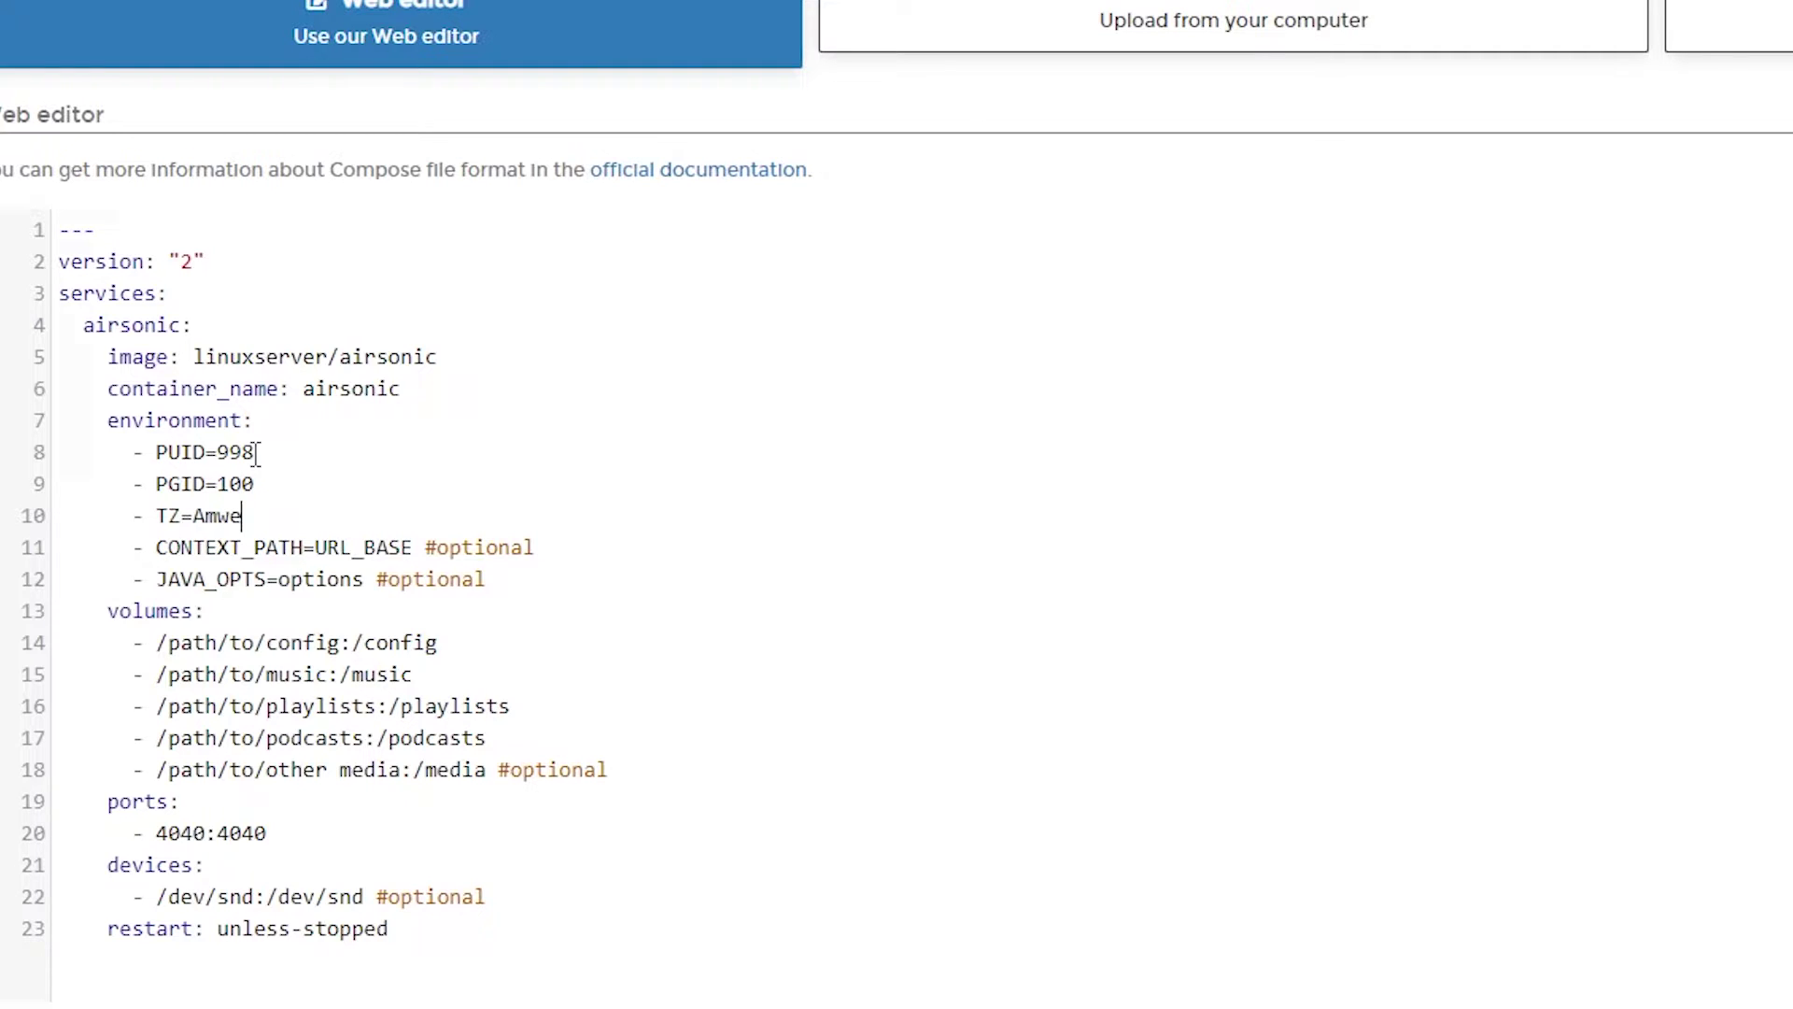
pyautogui.write('ca/Denver')
# Step: Delete the optional CONTEXT_PATH and JAVA_OPTS environment lines
pyautogui.press('Down')
pyautogui.press('Home')
pyautogui.press('Home')
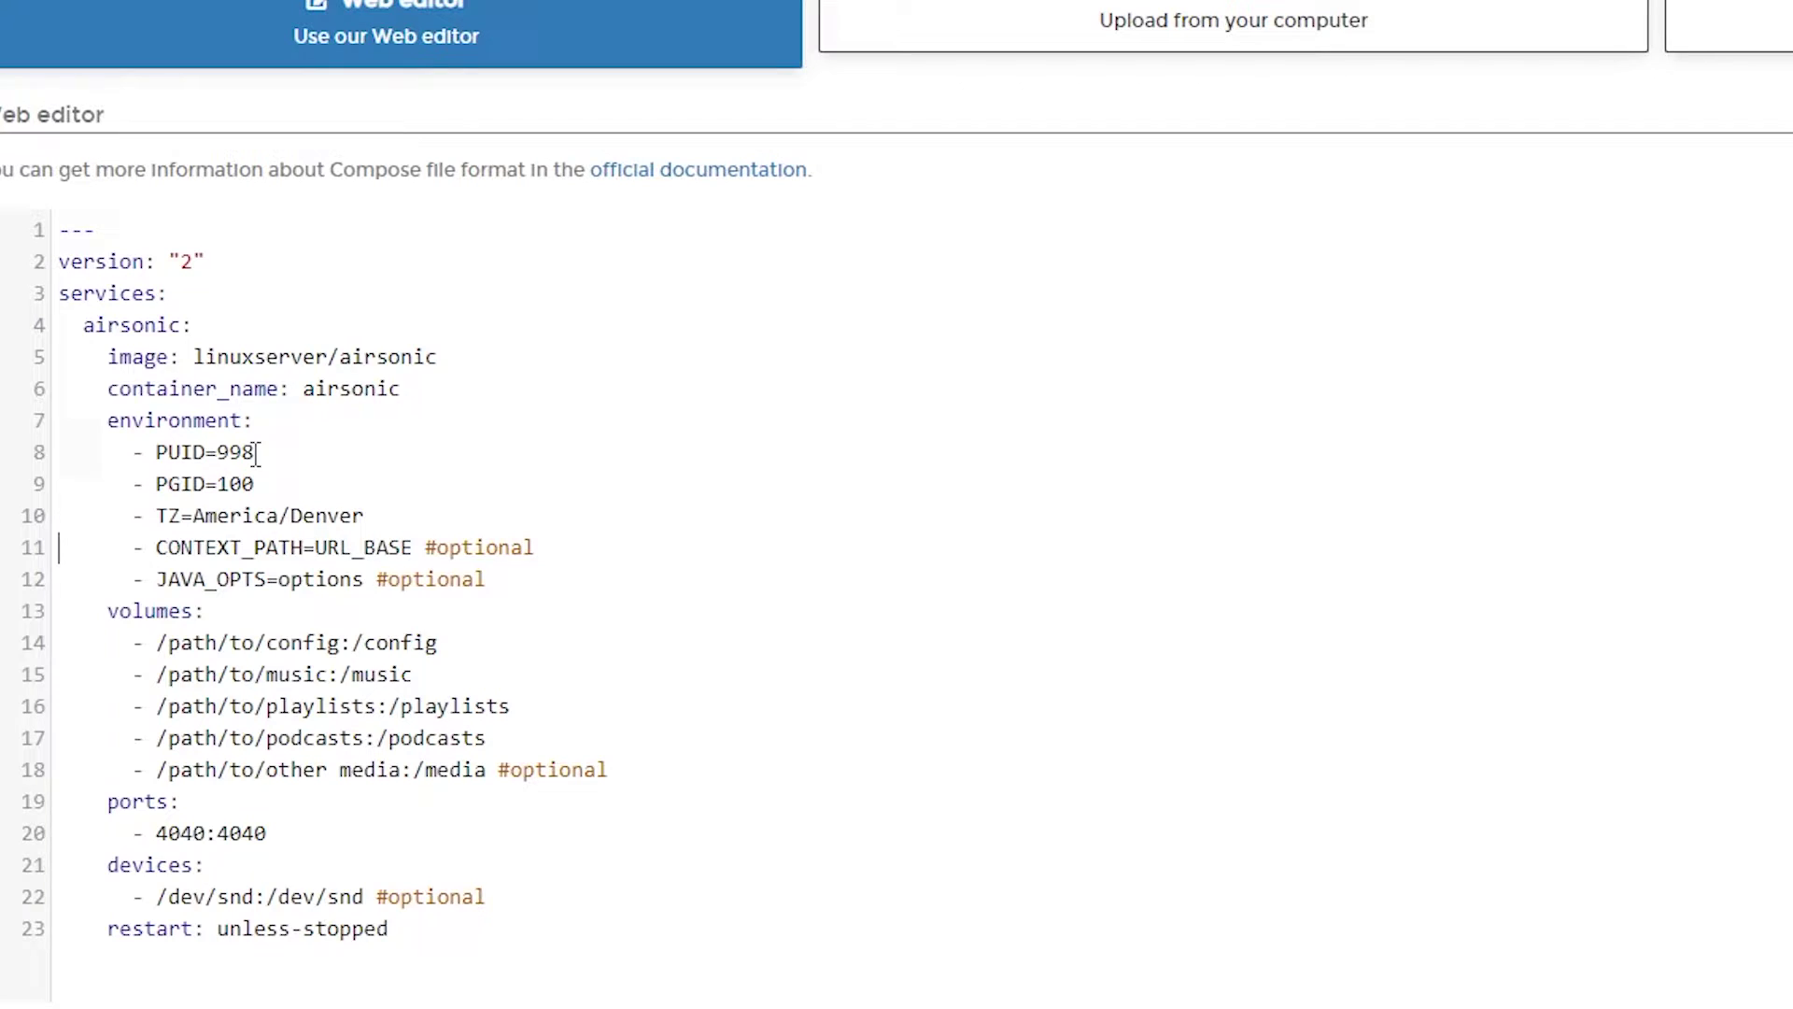
pyautogui.hotkey('shift', 'Down')
pyautogui.hotkey('shift', 'Down')
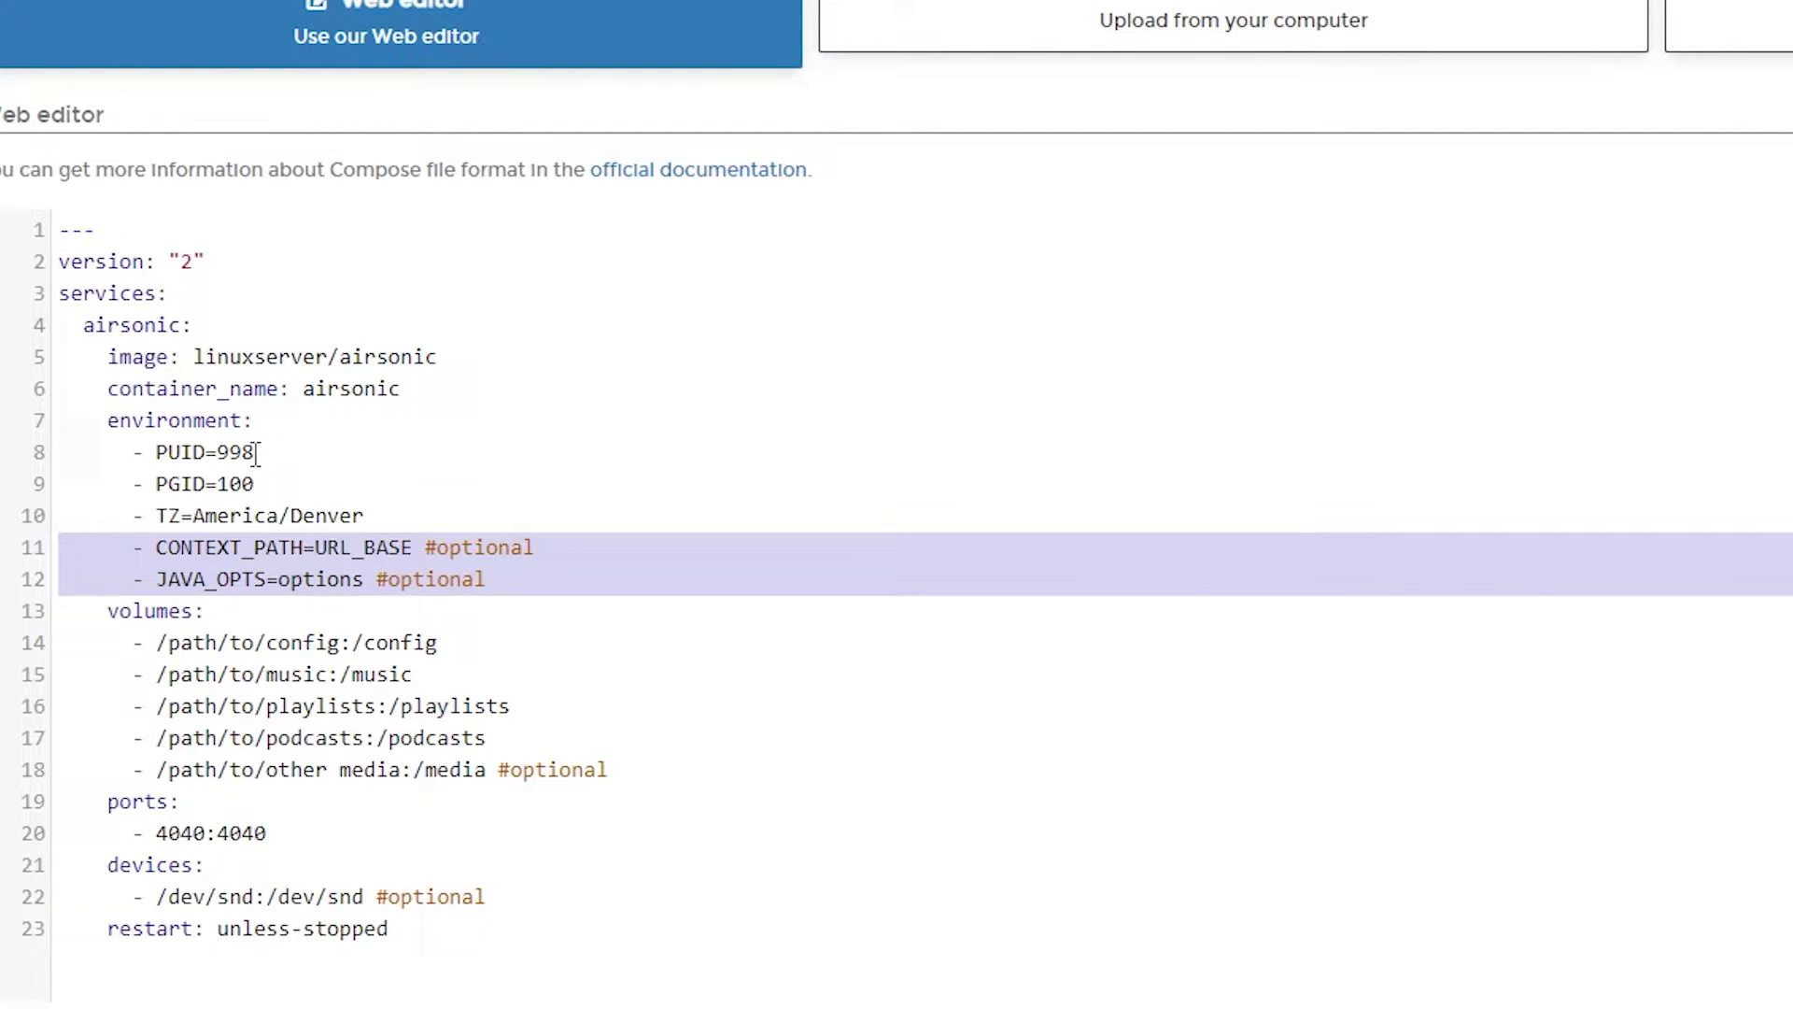
pyautogui.press('Delete')
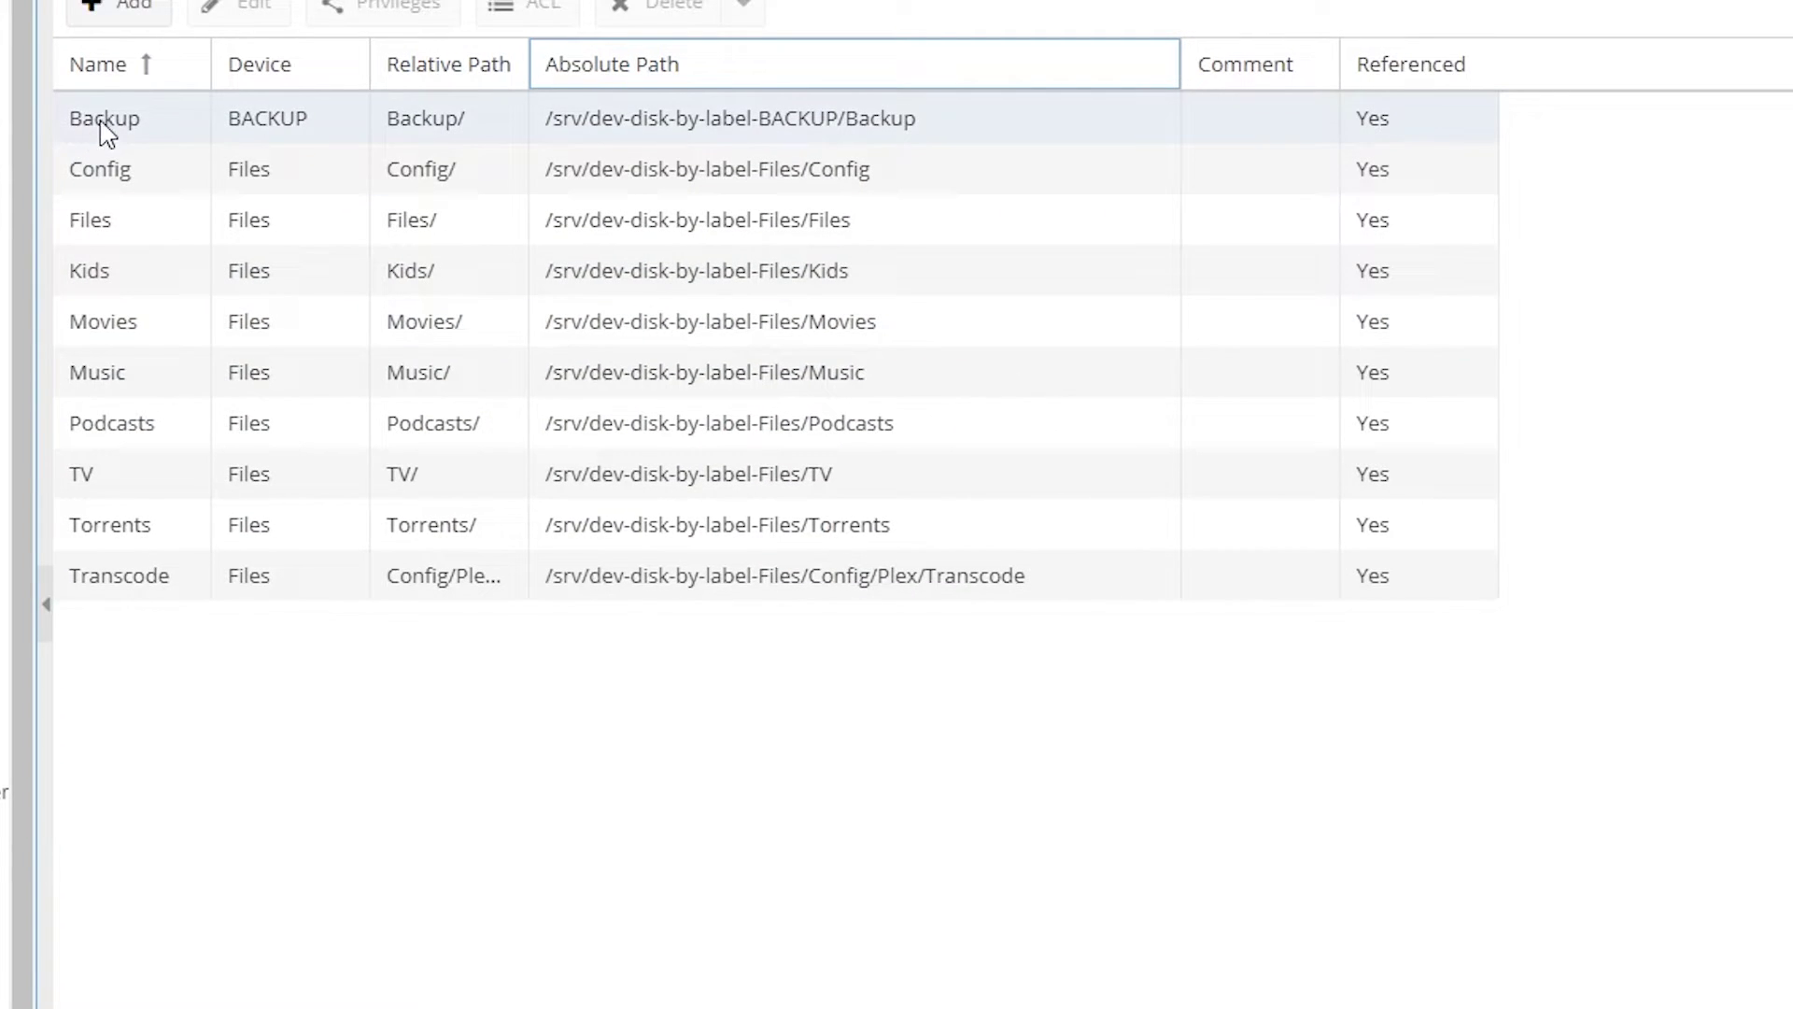
# Step: Copy the Config shared folder's absolute path using the browser's Inspect tool
pyautogui.rightClick(629, 172)
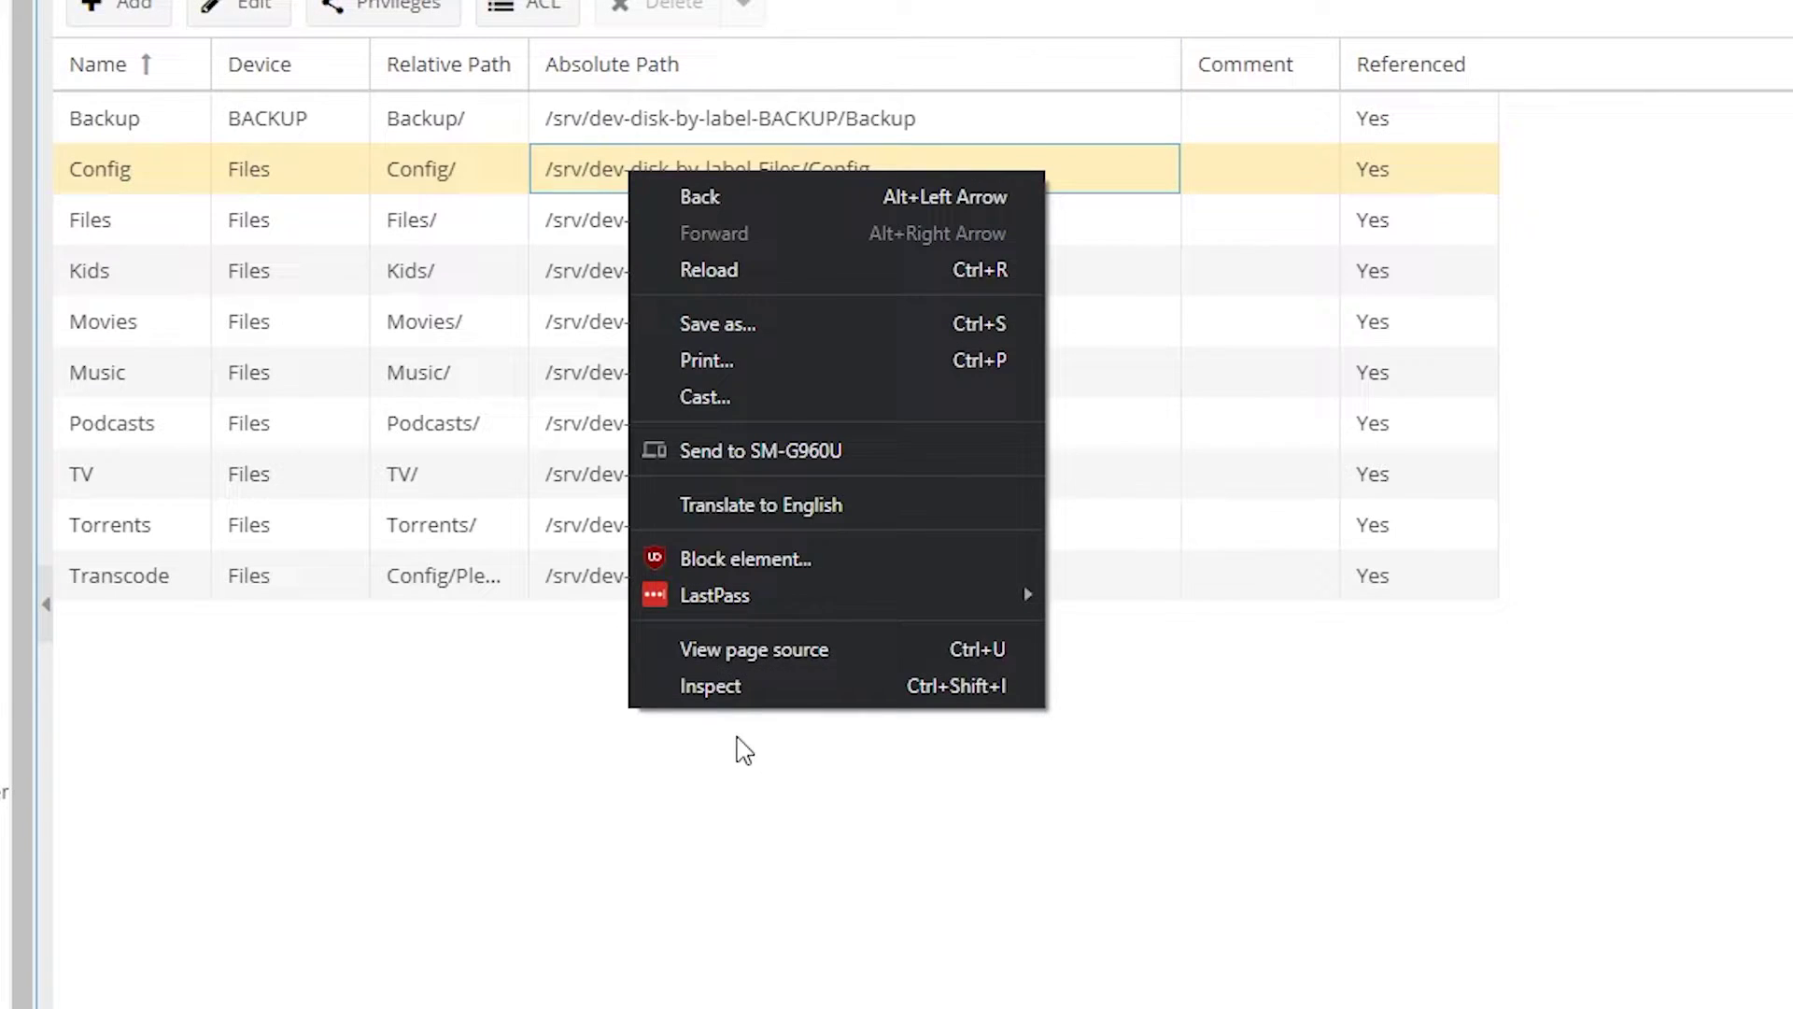
pyautogui.click(725, 685)
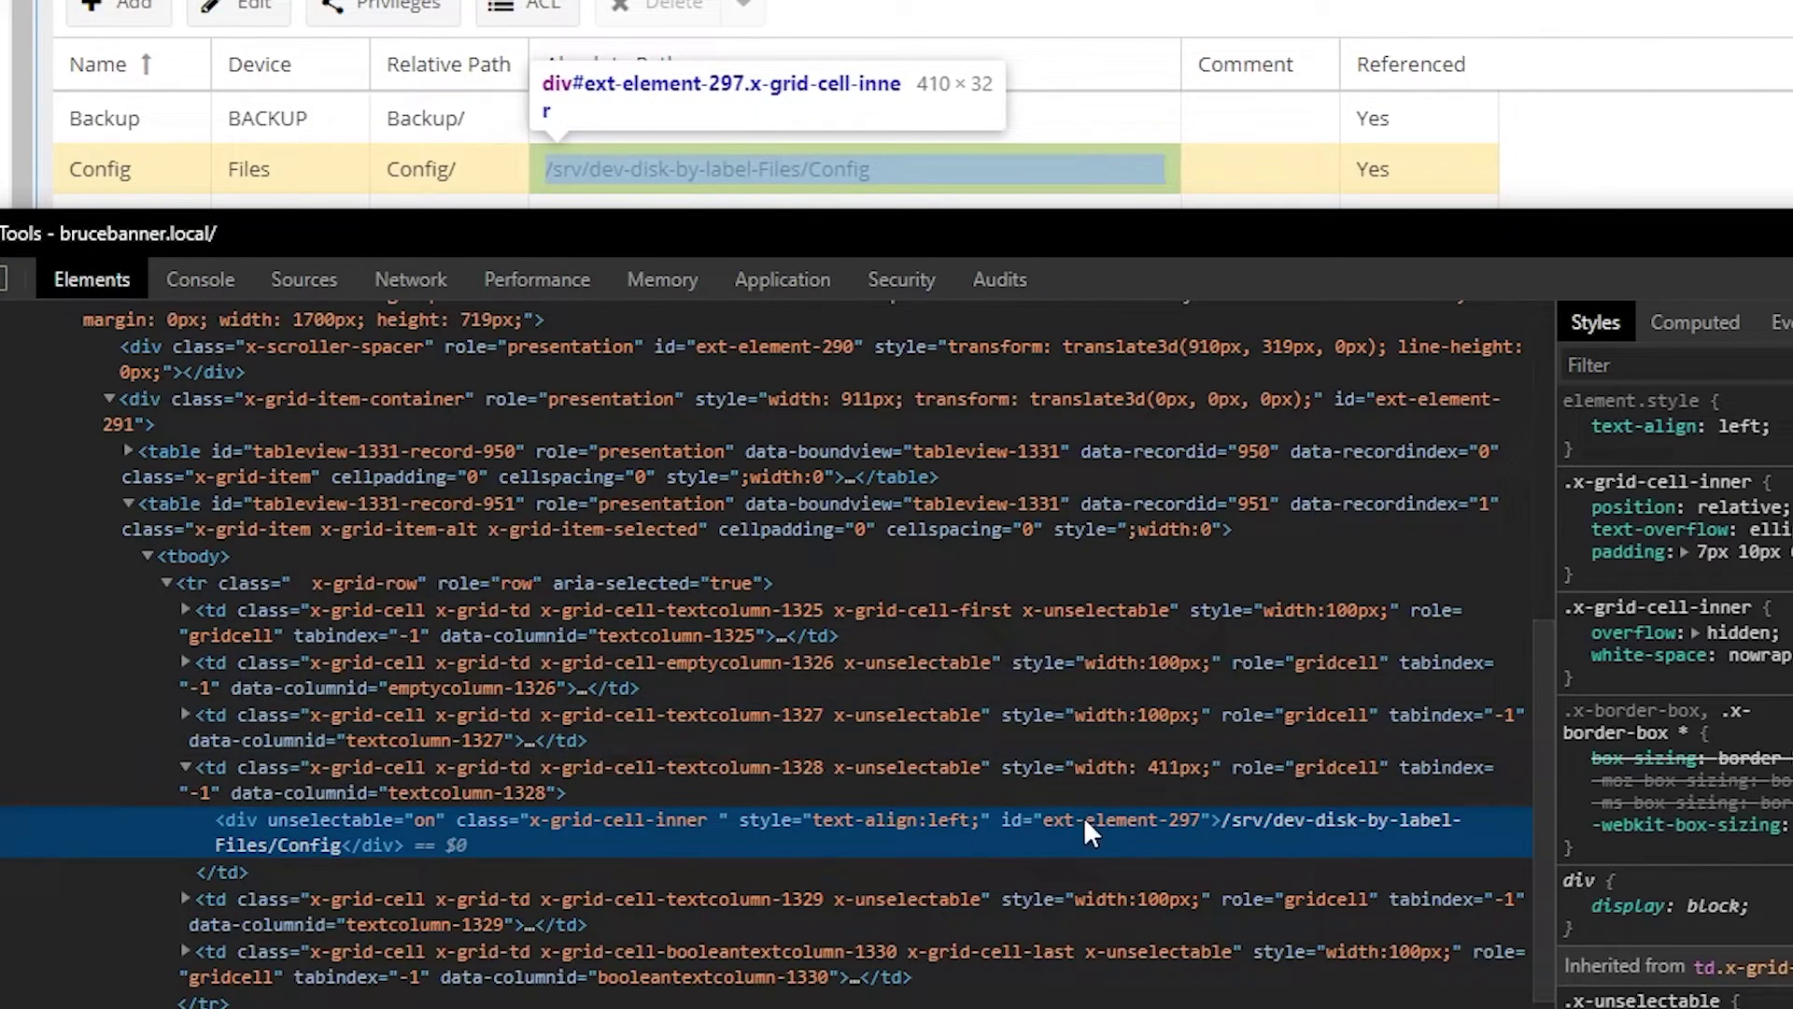
pyautogui.doubleClick(235, 844)
pyautogui.rightClick(236, 844)
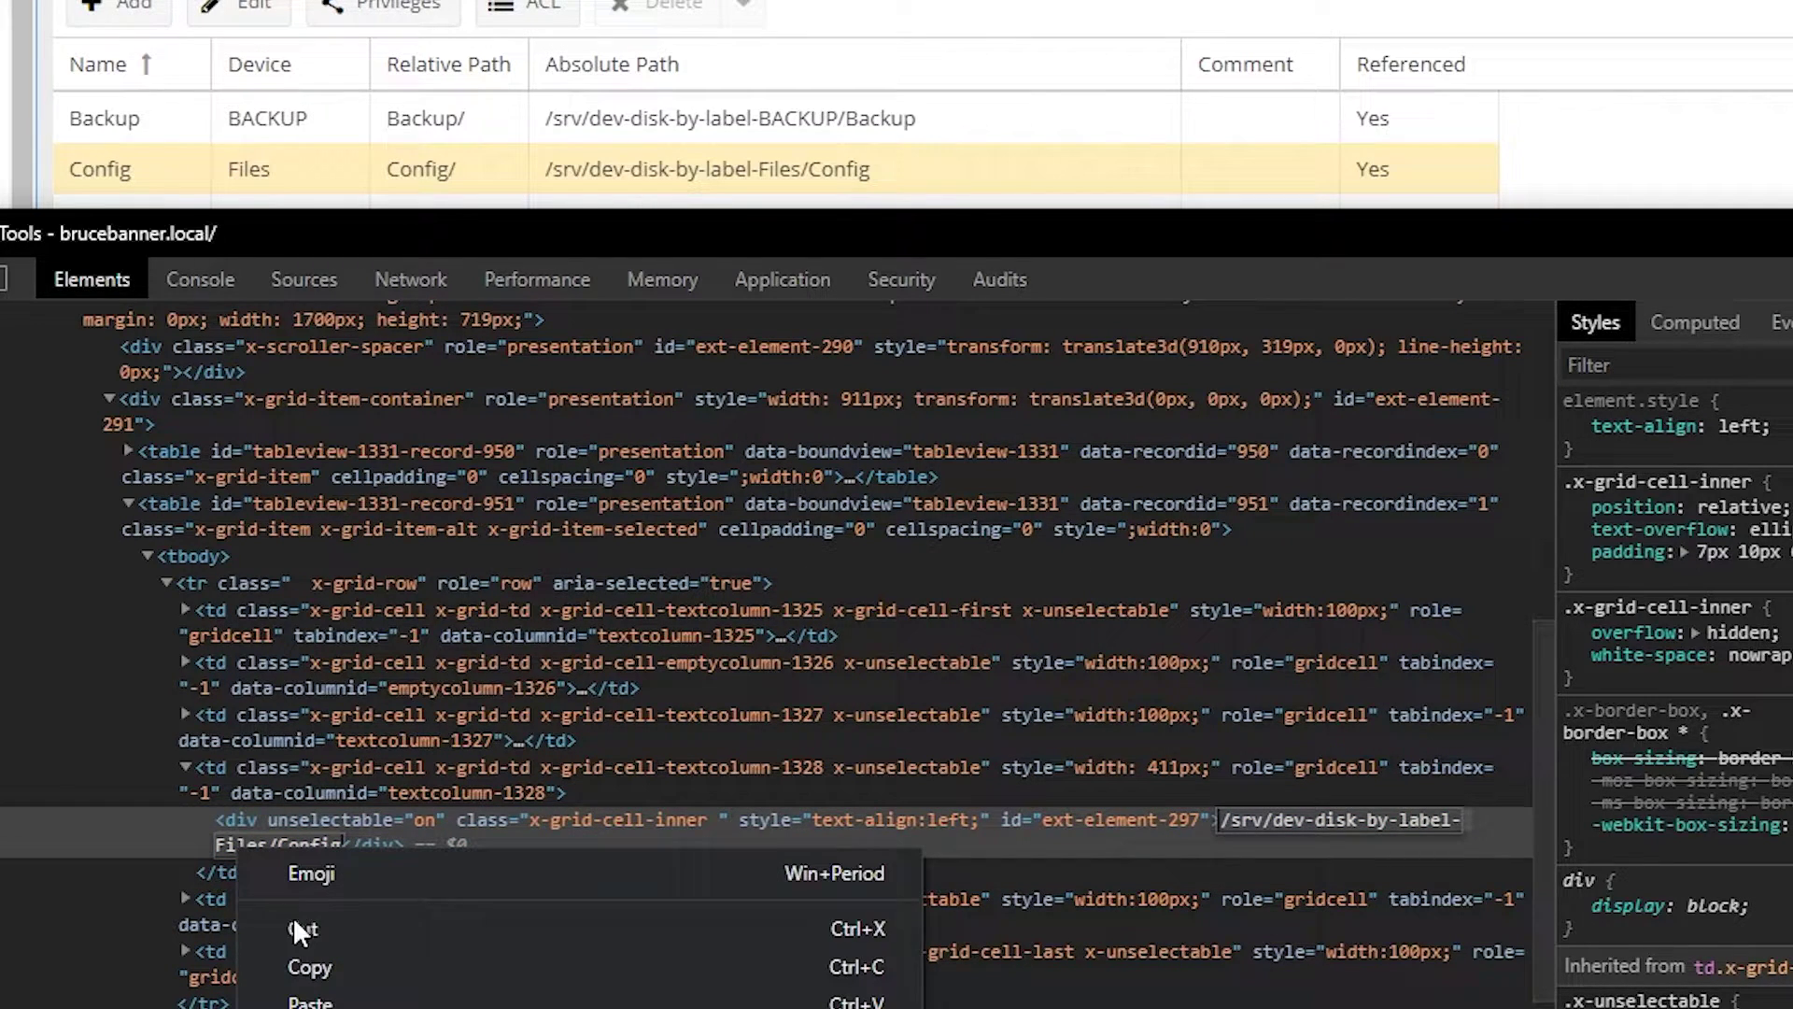
pyautogui.click(306, 968)
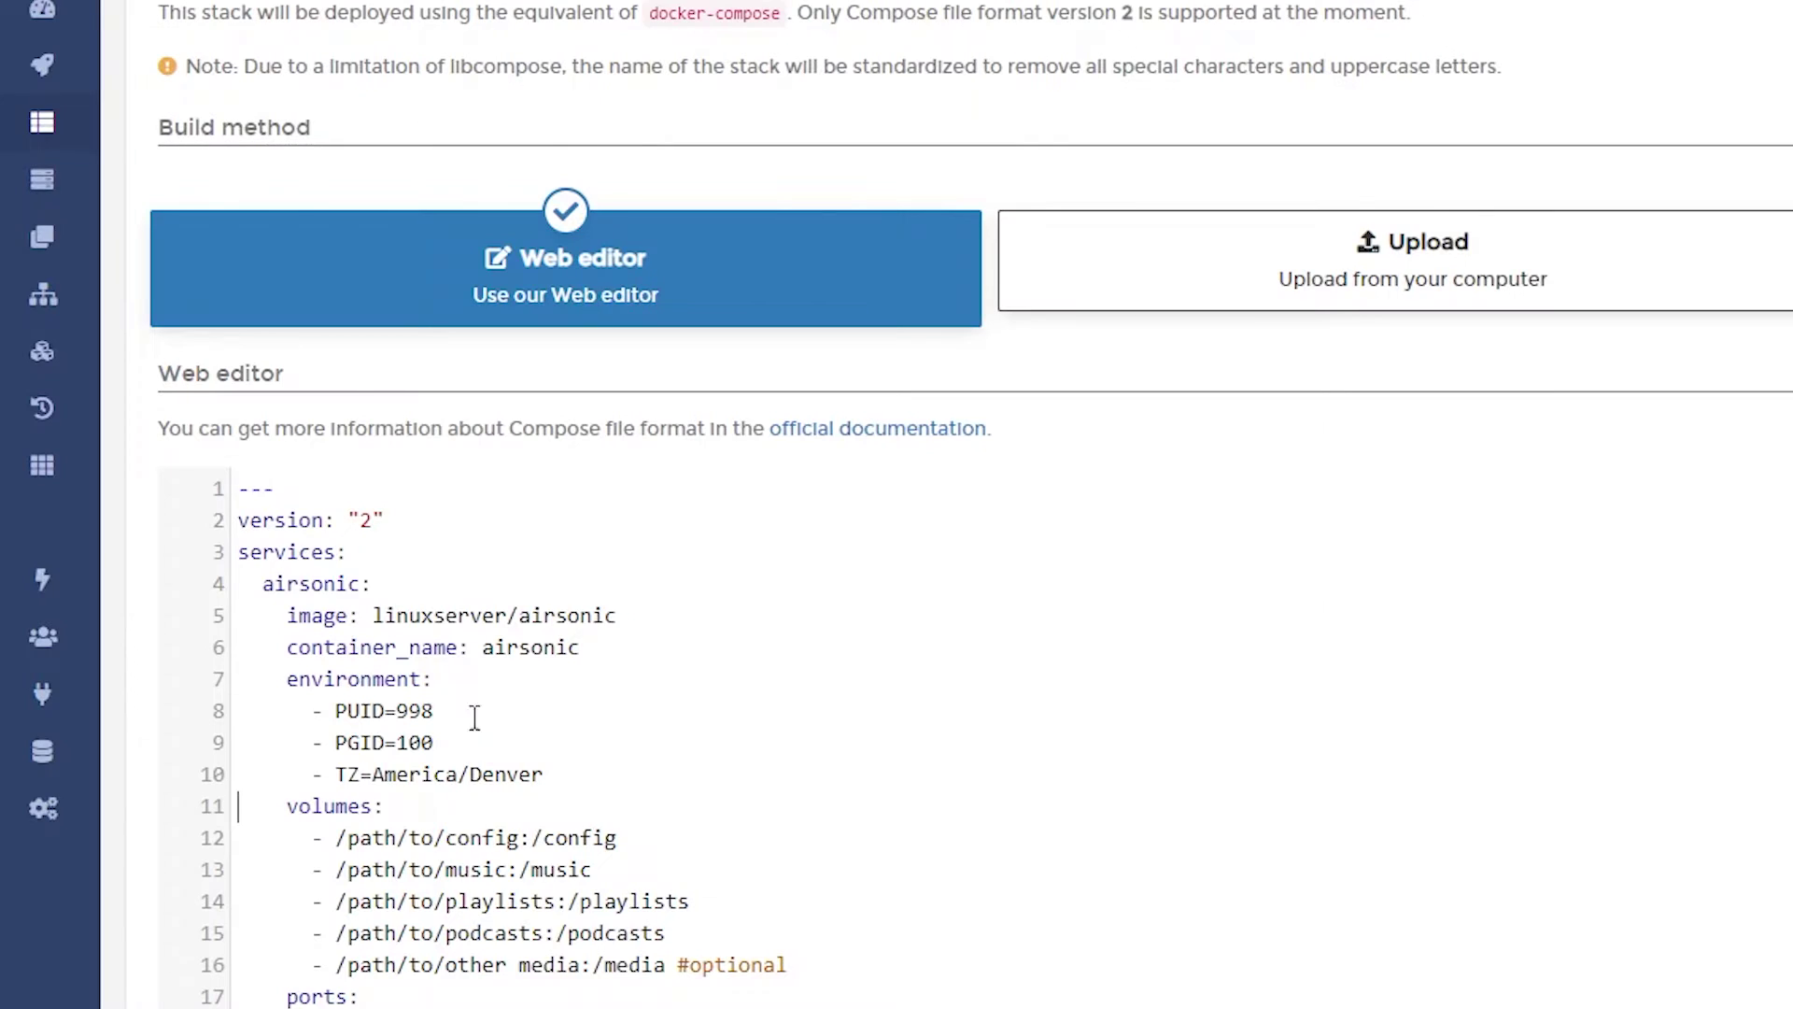
# Step: Replace /path/to/config with /srv/dev-disk-by-label-Files/Config/AirSonic in the compose file
pyautogui.moveTo(336, 837); pyautogui.dragTo(519, 838)
pyautogui.hotkey('ctrl', 'v')
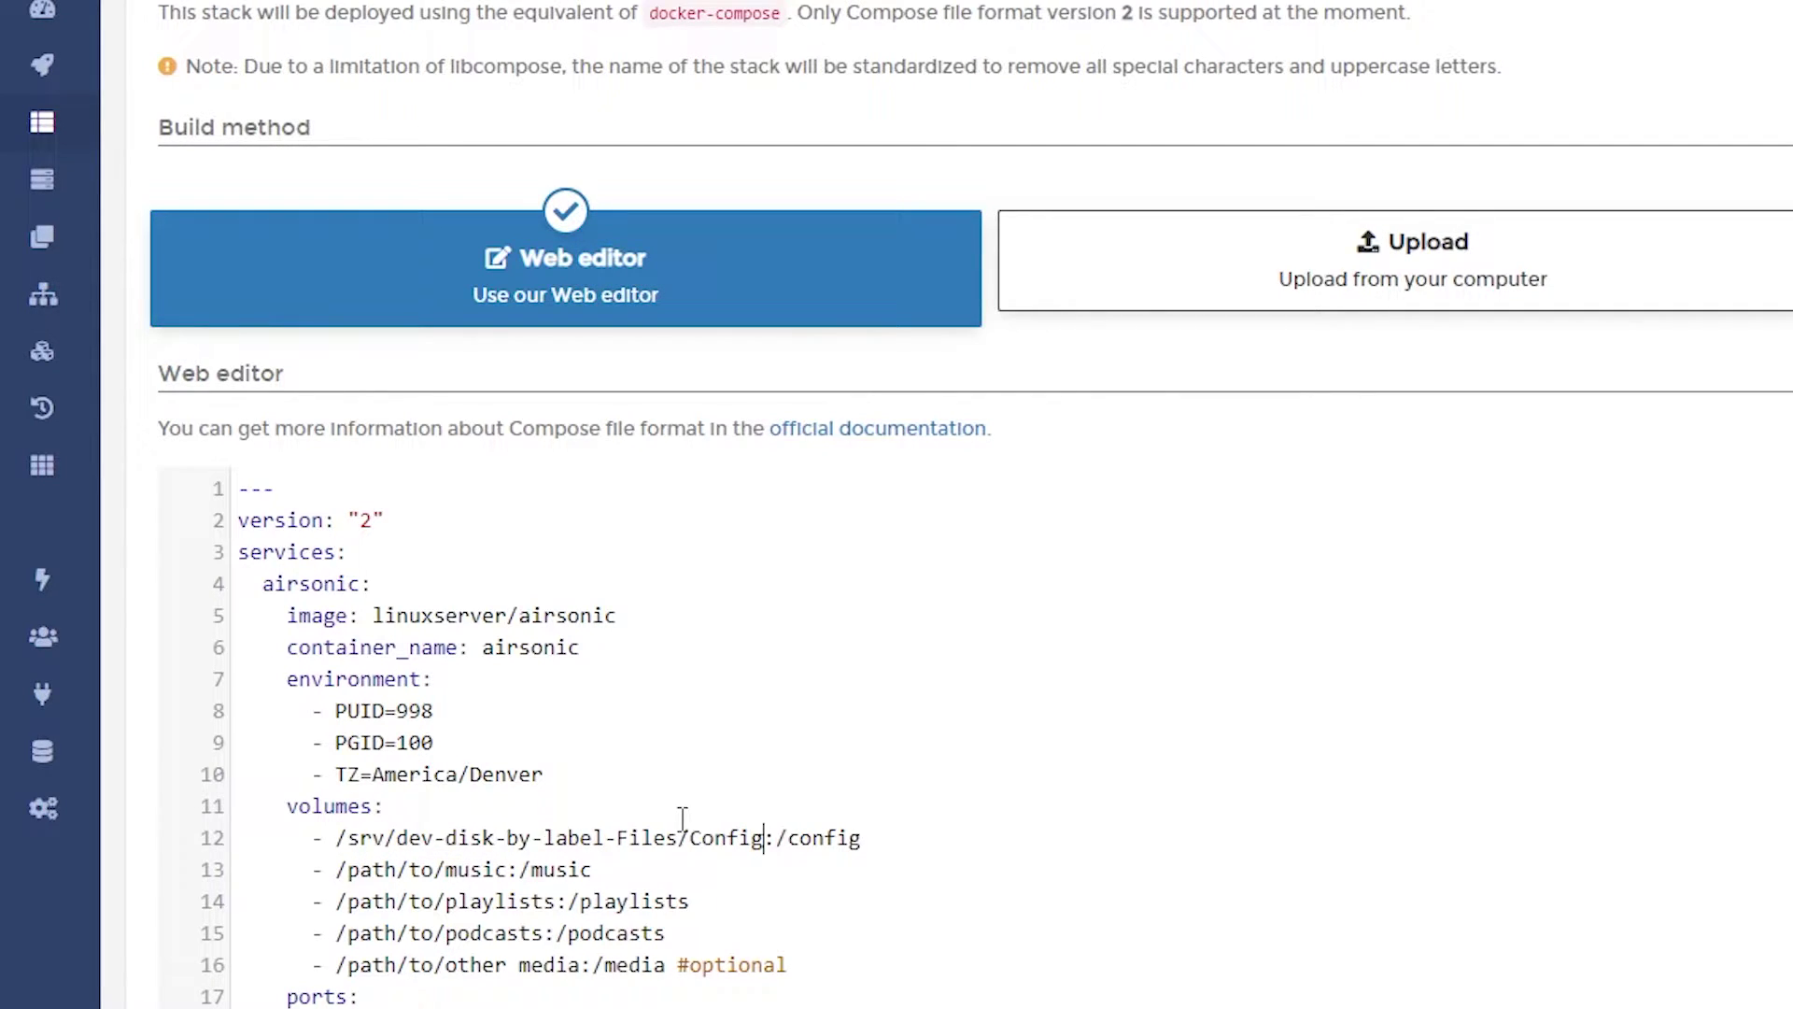
pyautogui.write('/AirSocia')
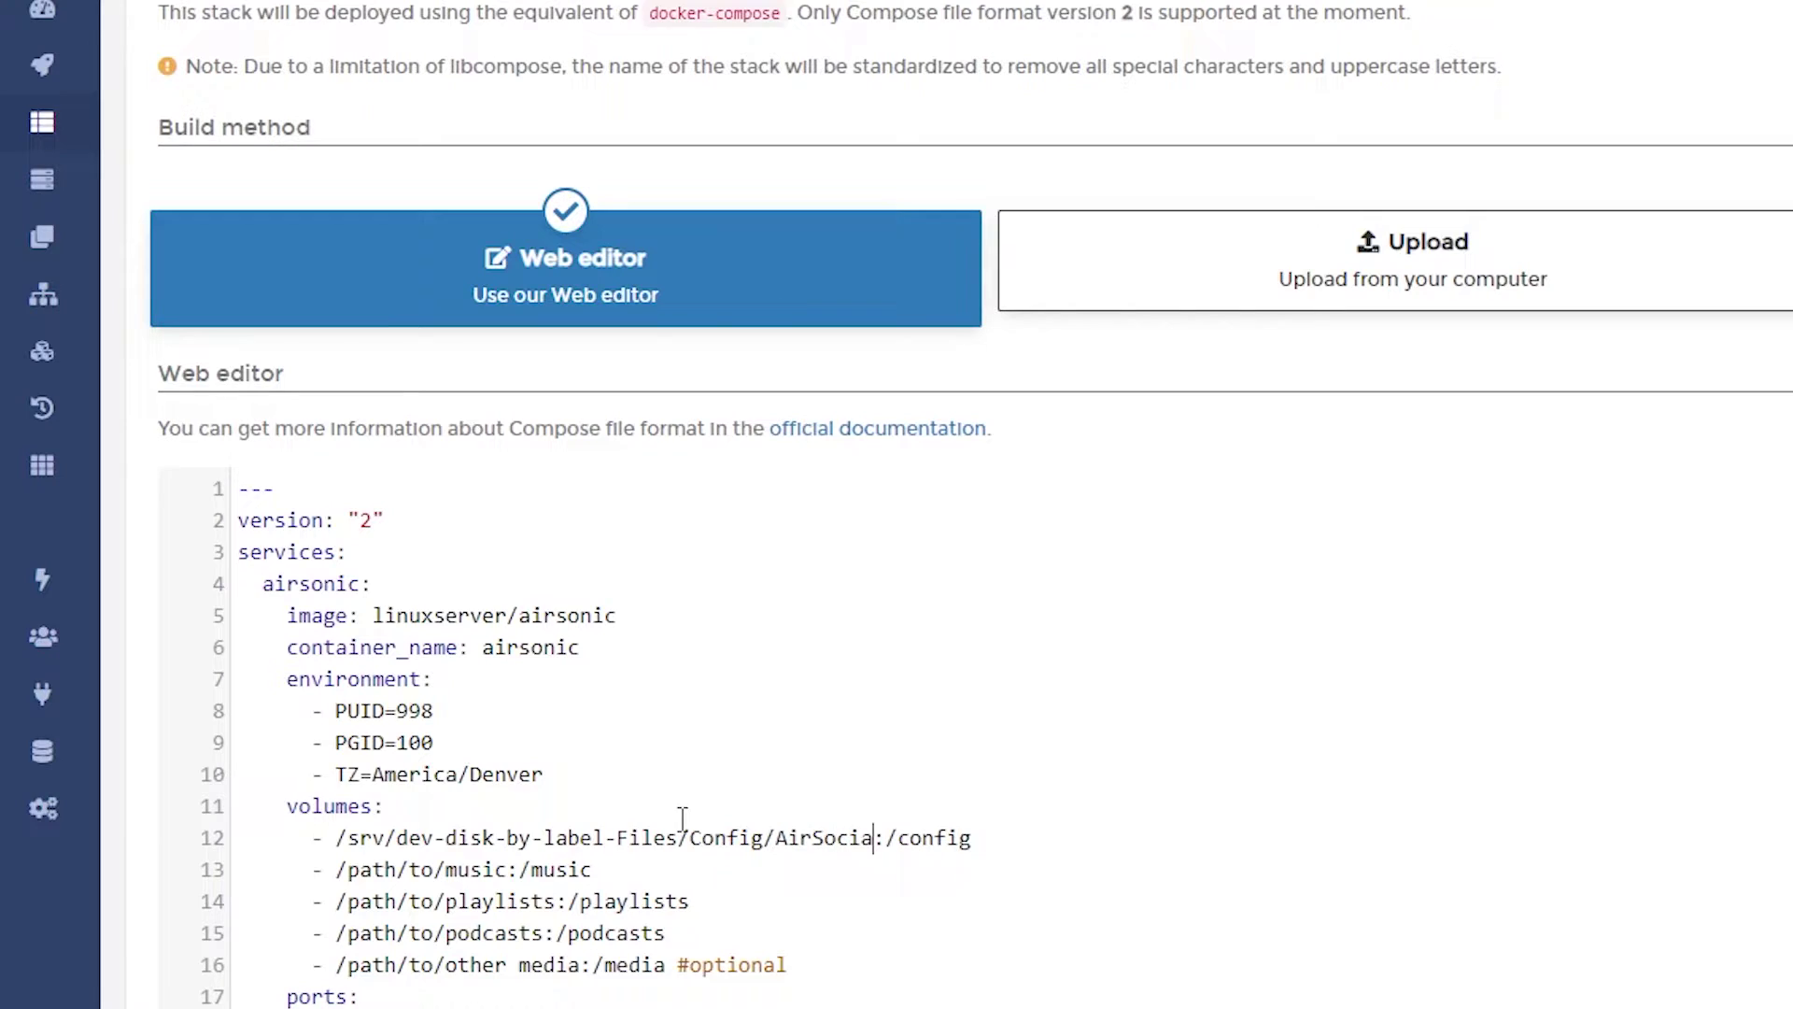
pyautogui.press('BackSpace')
pyautogui.press('BackSpace')
pyautogui.press('BackSpace')
pyautogui.write('nic')
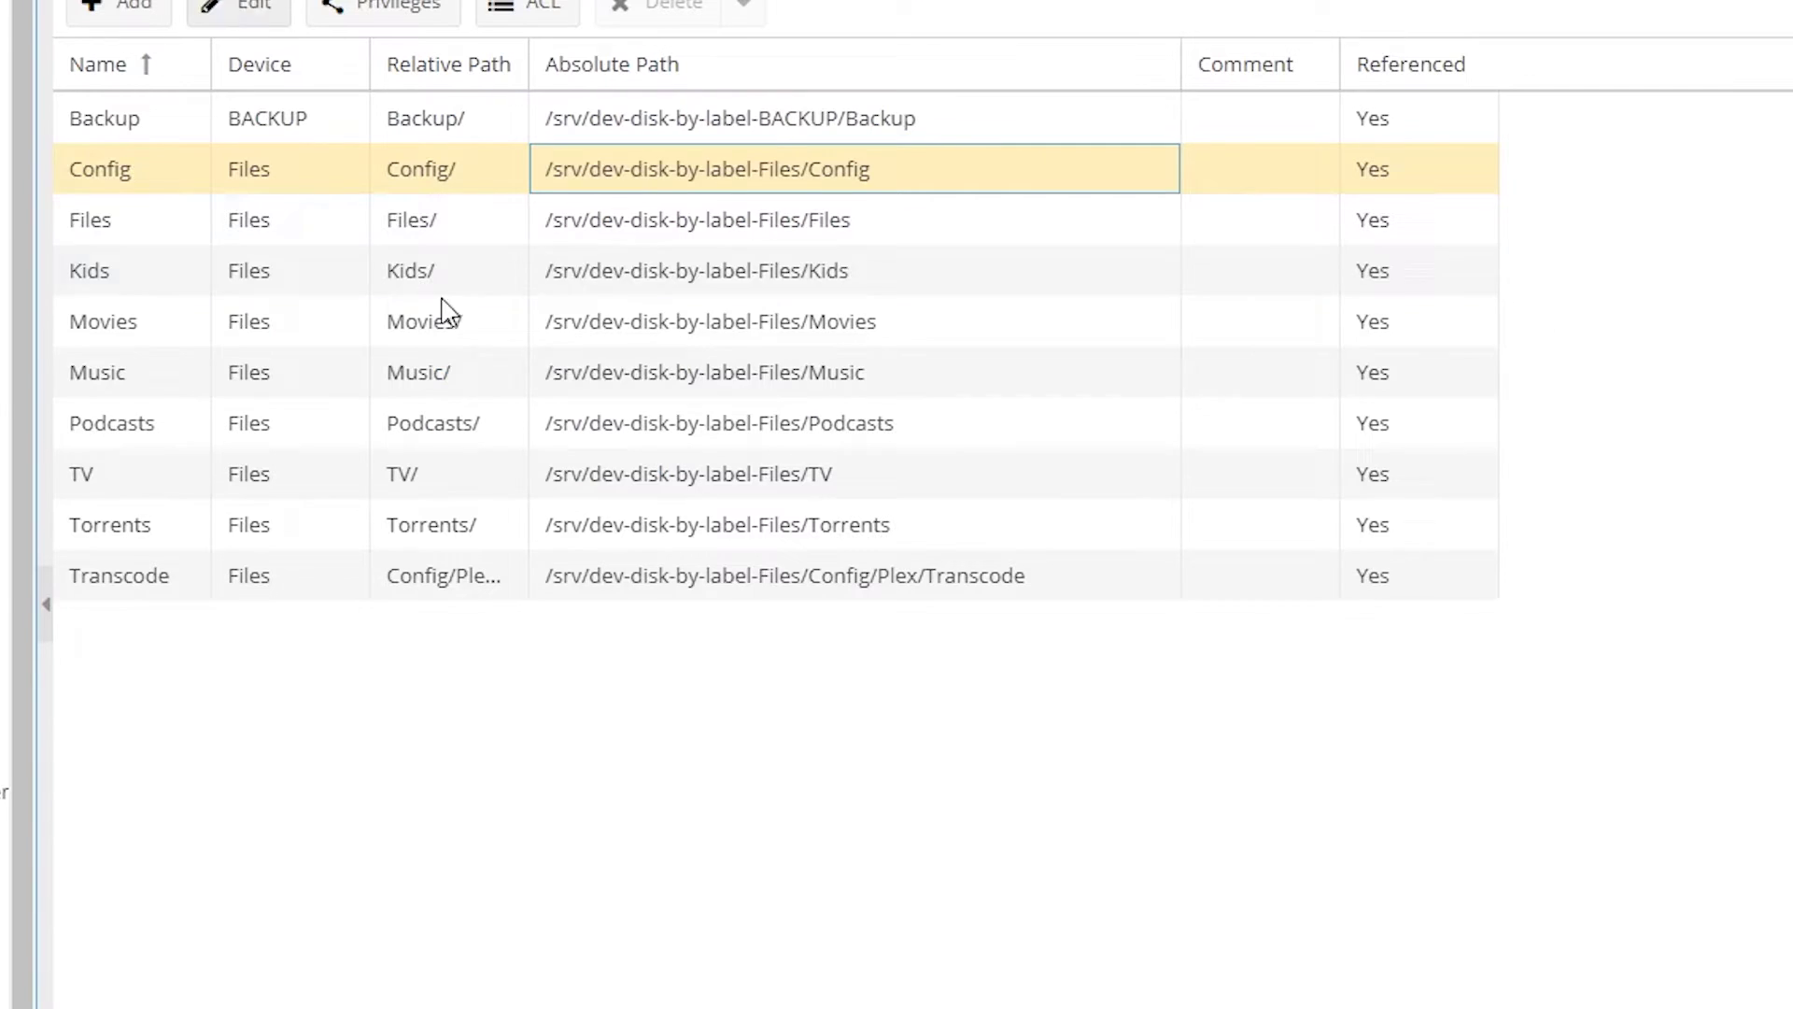
# Step: Set the music volume to /srv/dev-disk-by-label-Files/Music using the Music folder's inspected path
pyautogui.click(681, 381)
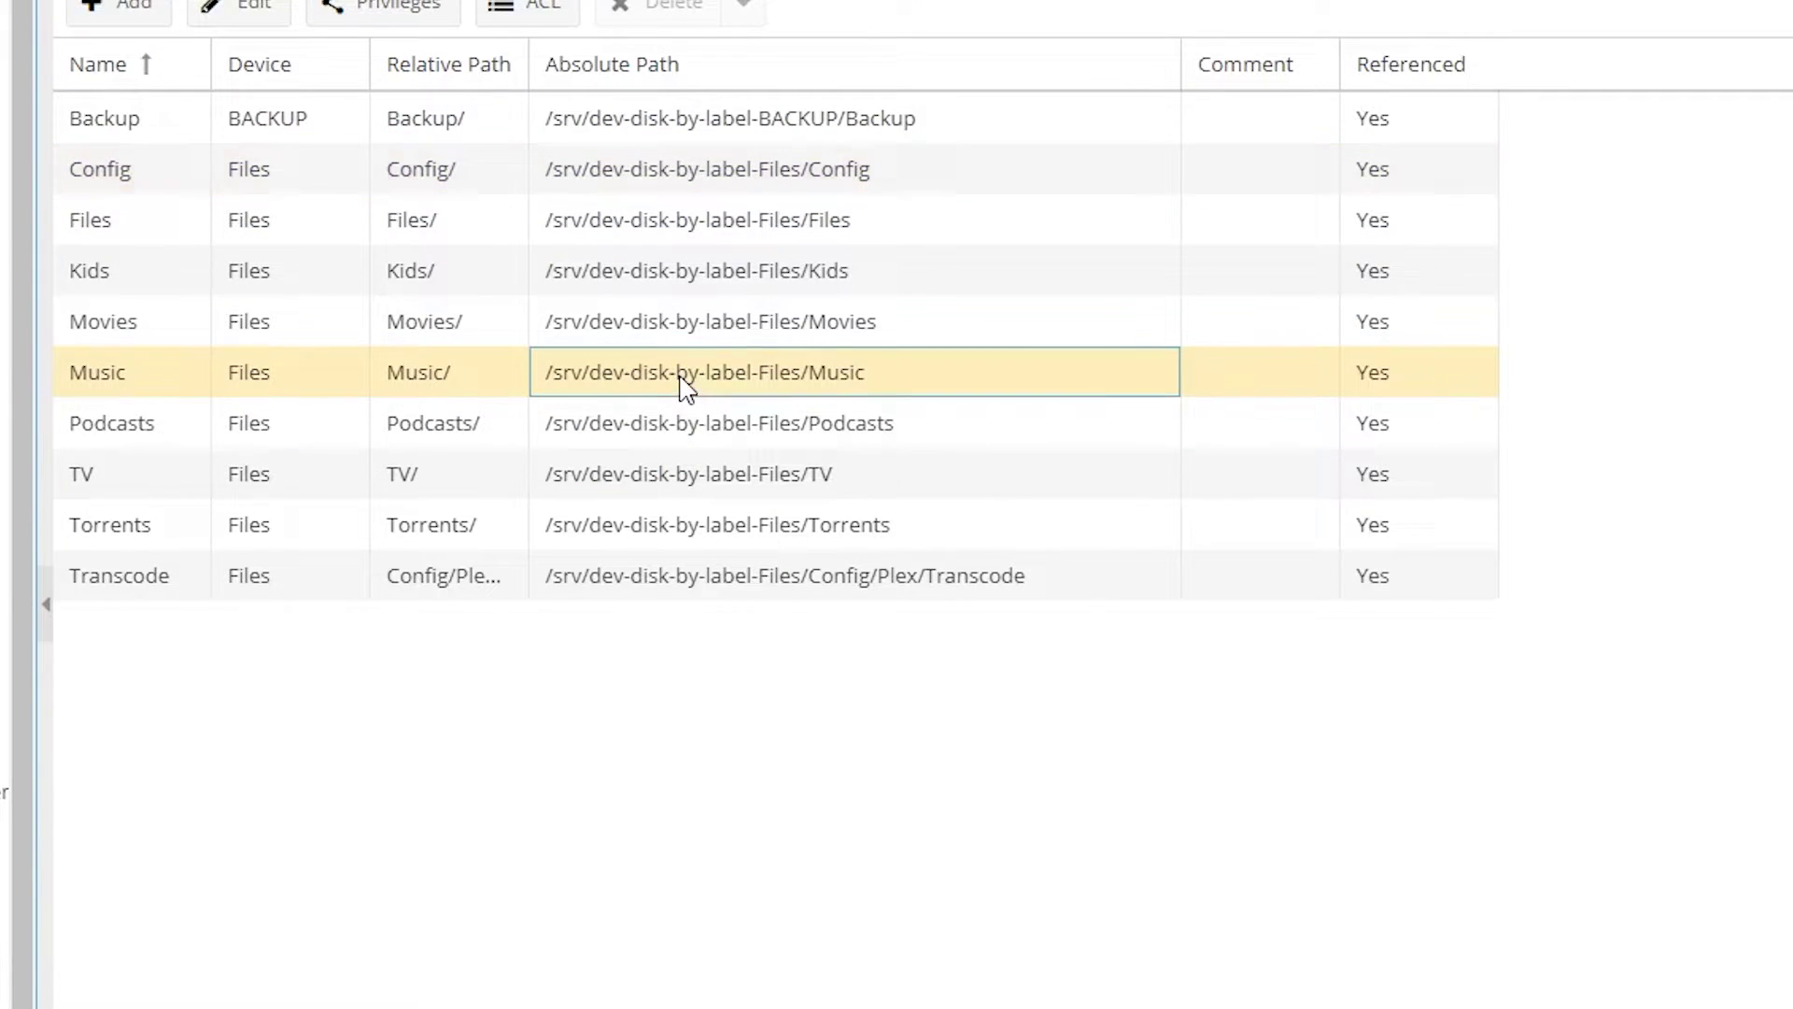
pyautogui.rightClick(679, 375)
pyautogui.click(758, 889)
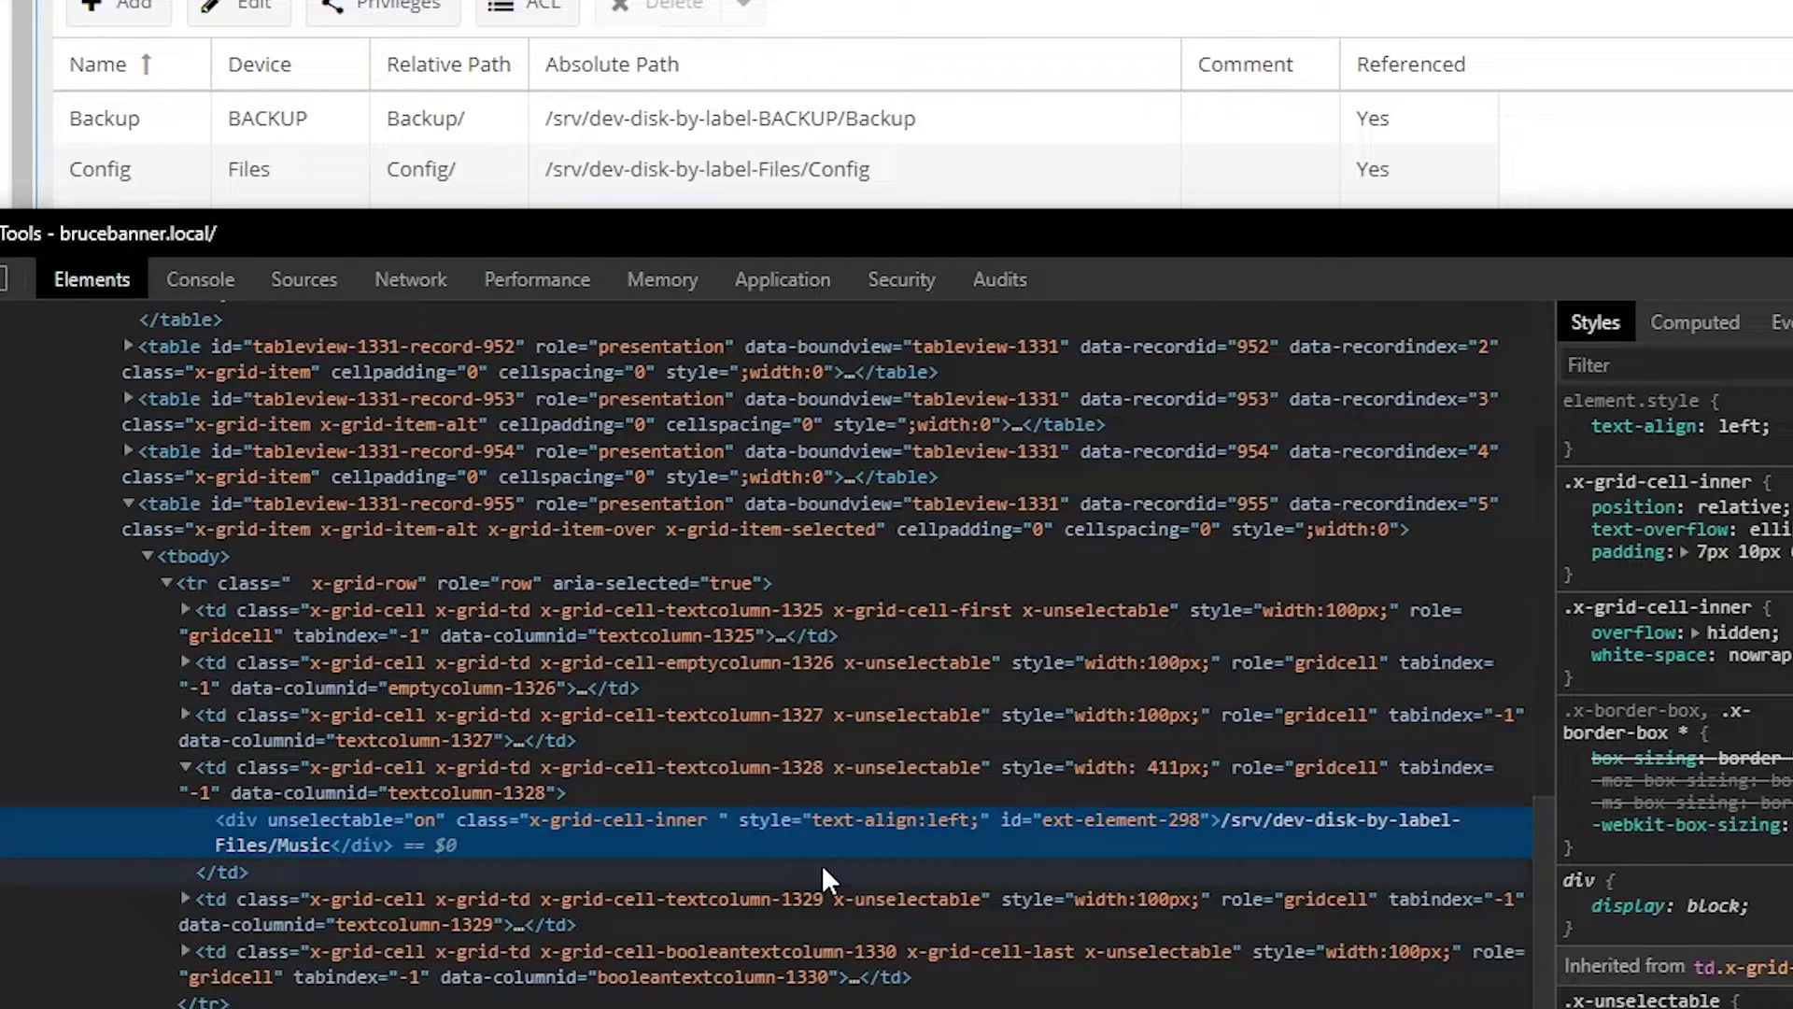
pyautogui.doubleClick(1284, 827)
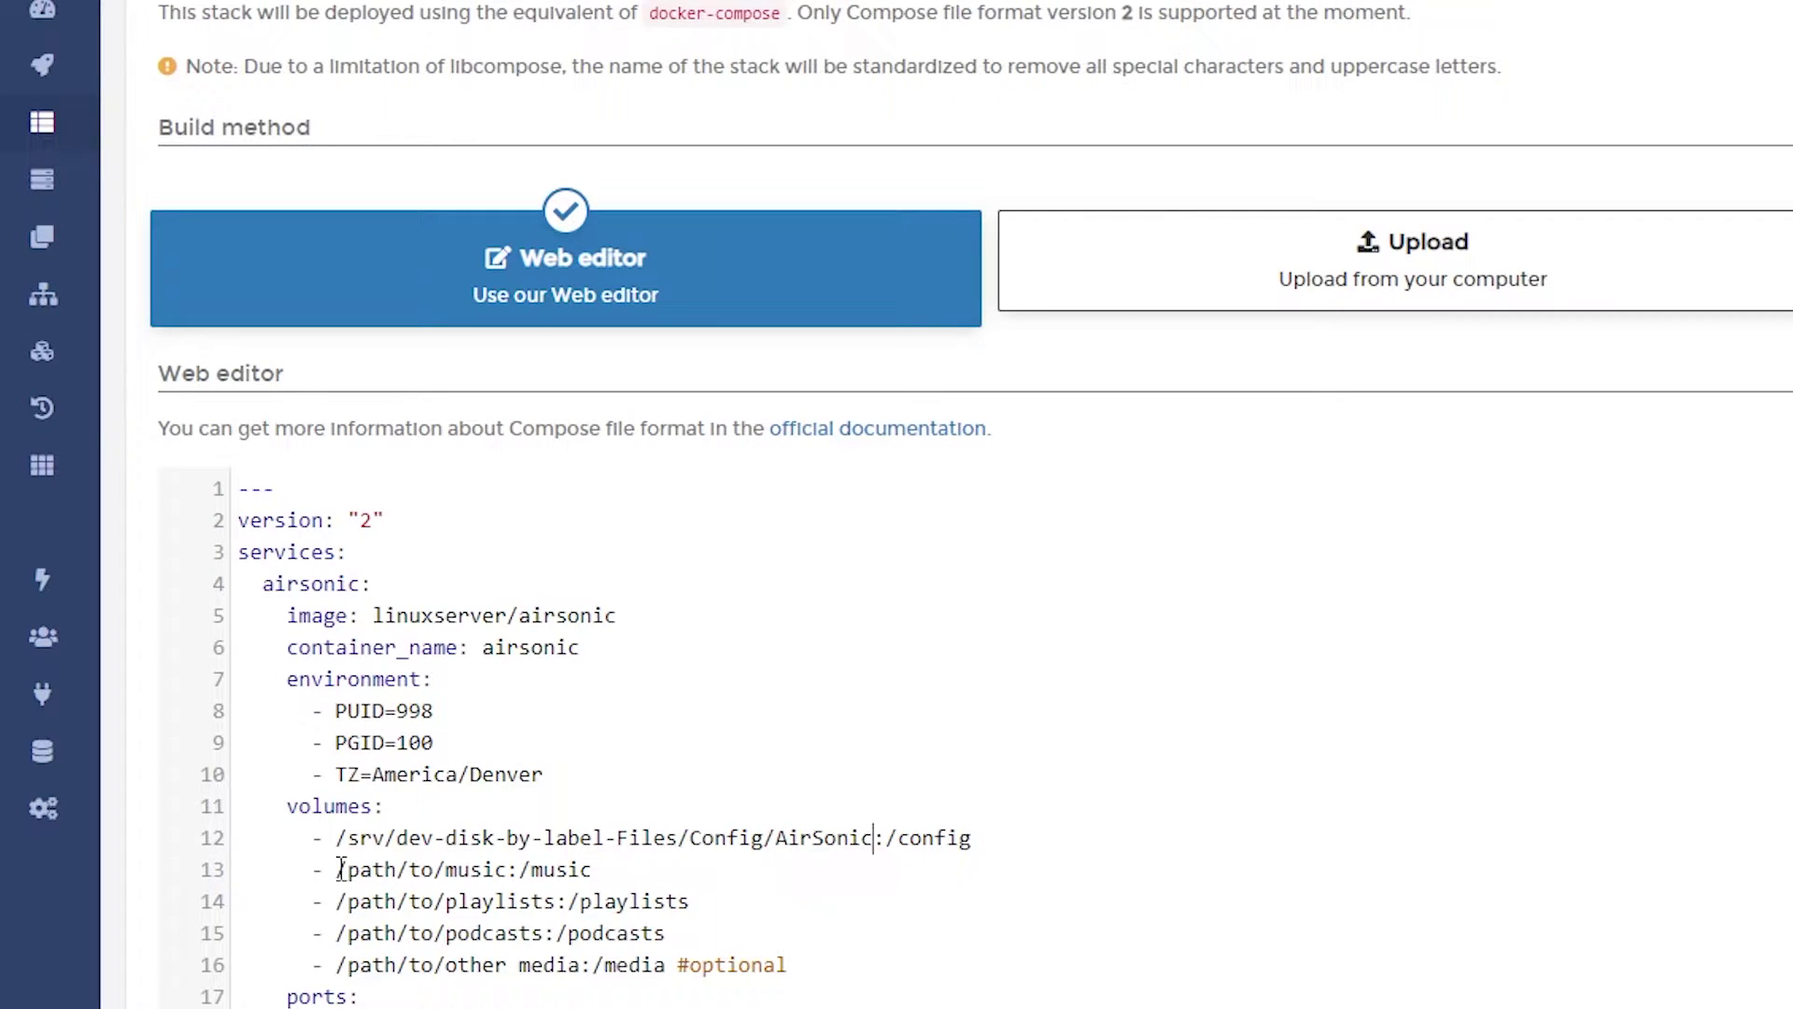
pyautogui.moveTo(341, 868); pyautogui.dragTo(500, 871)
pyautogui.write('/srv/dev-disk-by-label-Files/Music')
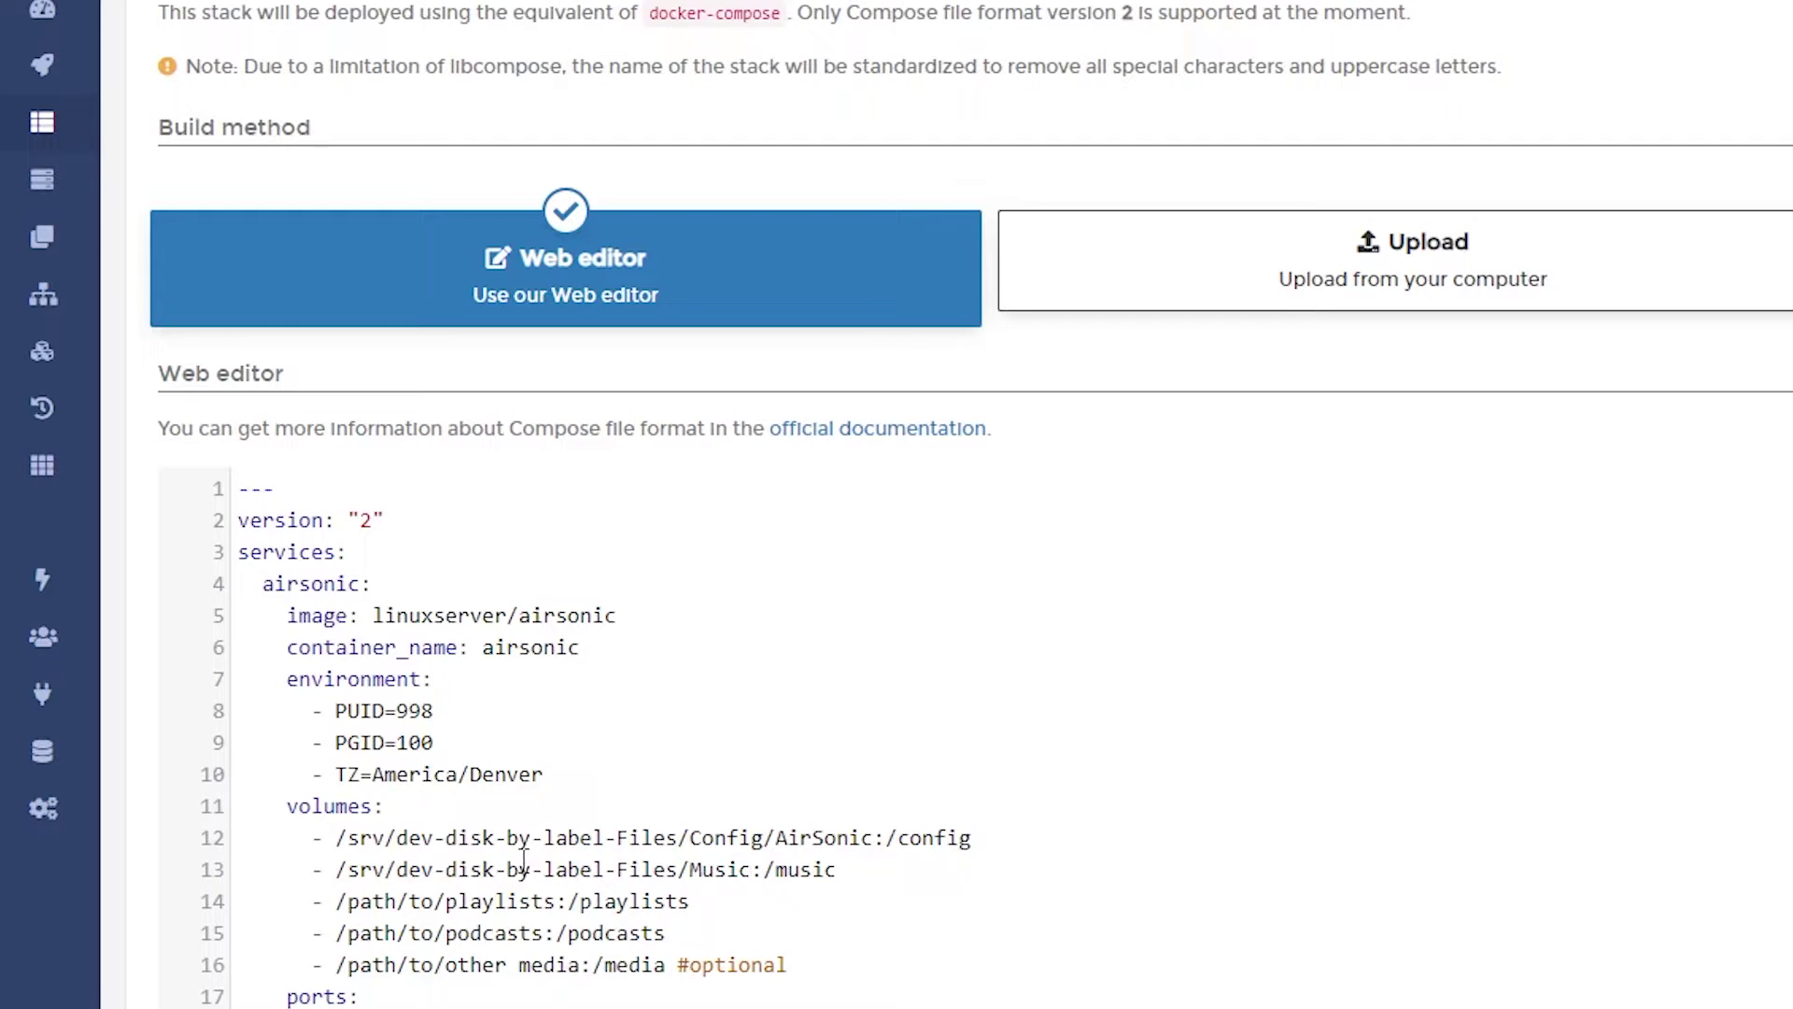
# Step: Change the playlists volume path to /srv/dev-disk-by-label-Files/Playlists
pyautogui.moveTo(338, 902); pyautogui.dragTo(557, 902)
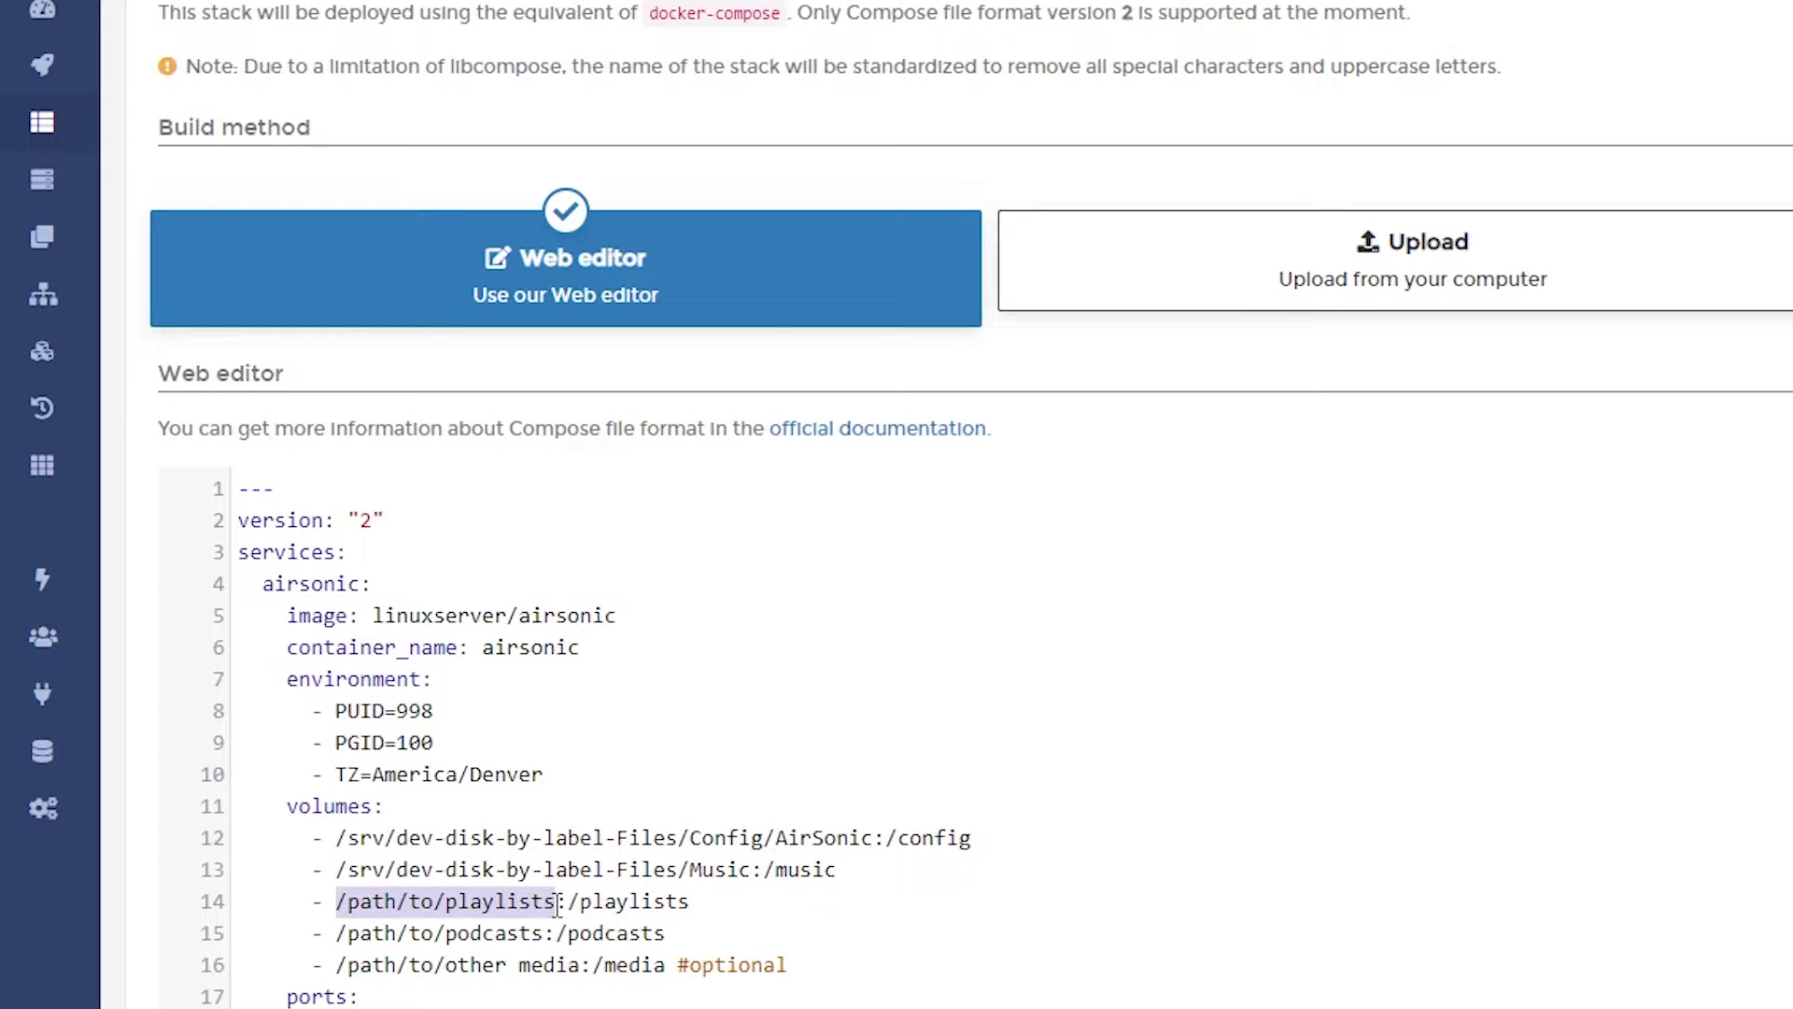
pyautogui.write('/srv/dev-disk-by-label-Files/Music')
pyautogui.hotkey('ctrl', 'shift', 'Left')
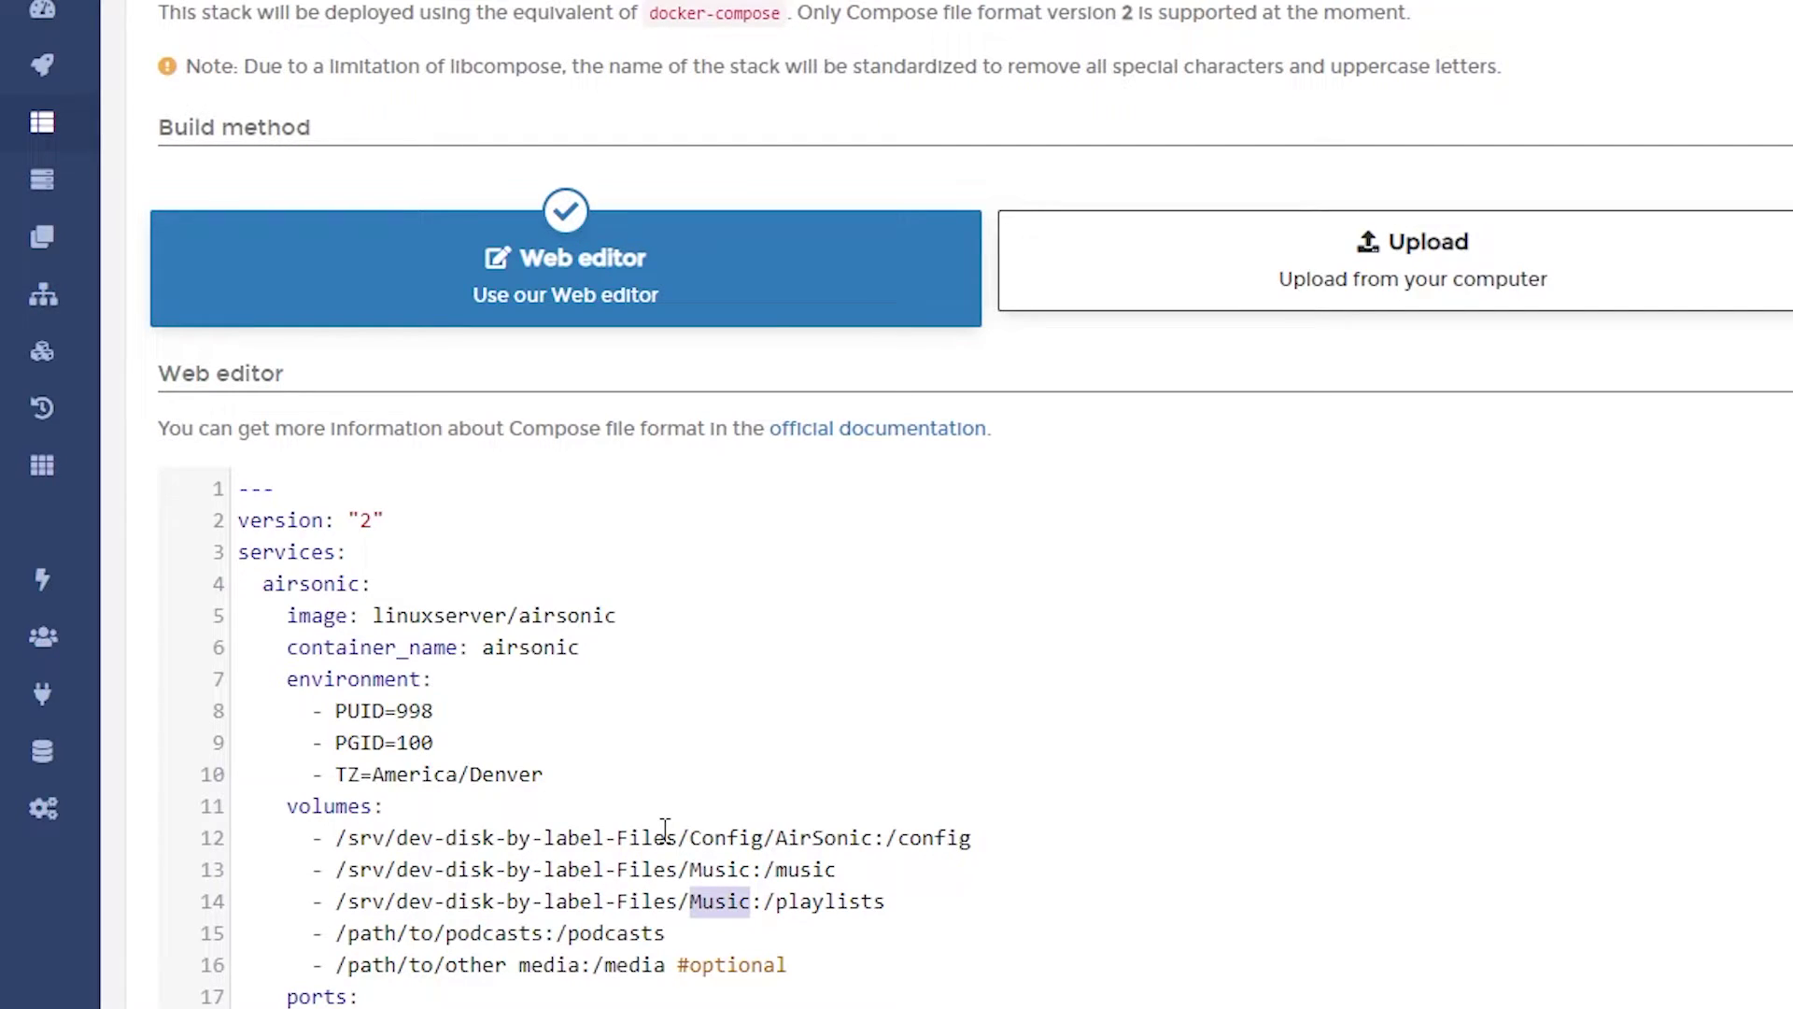
pyautogui.write('Playlists')
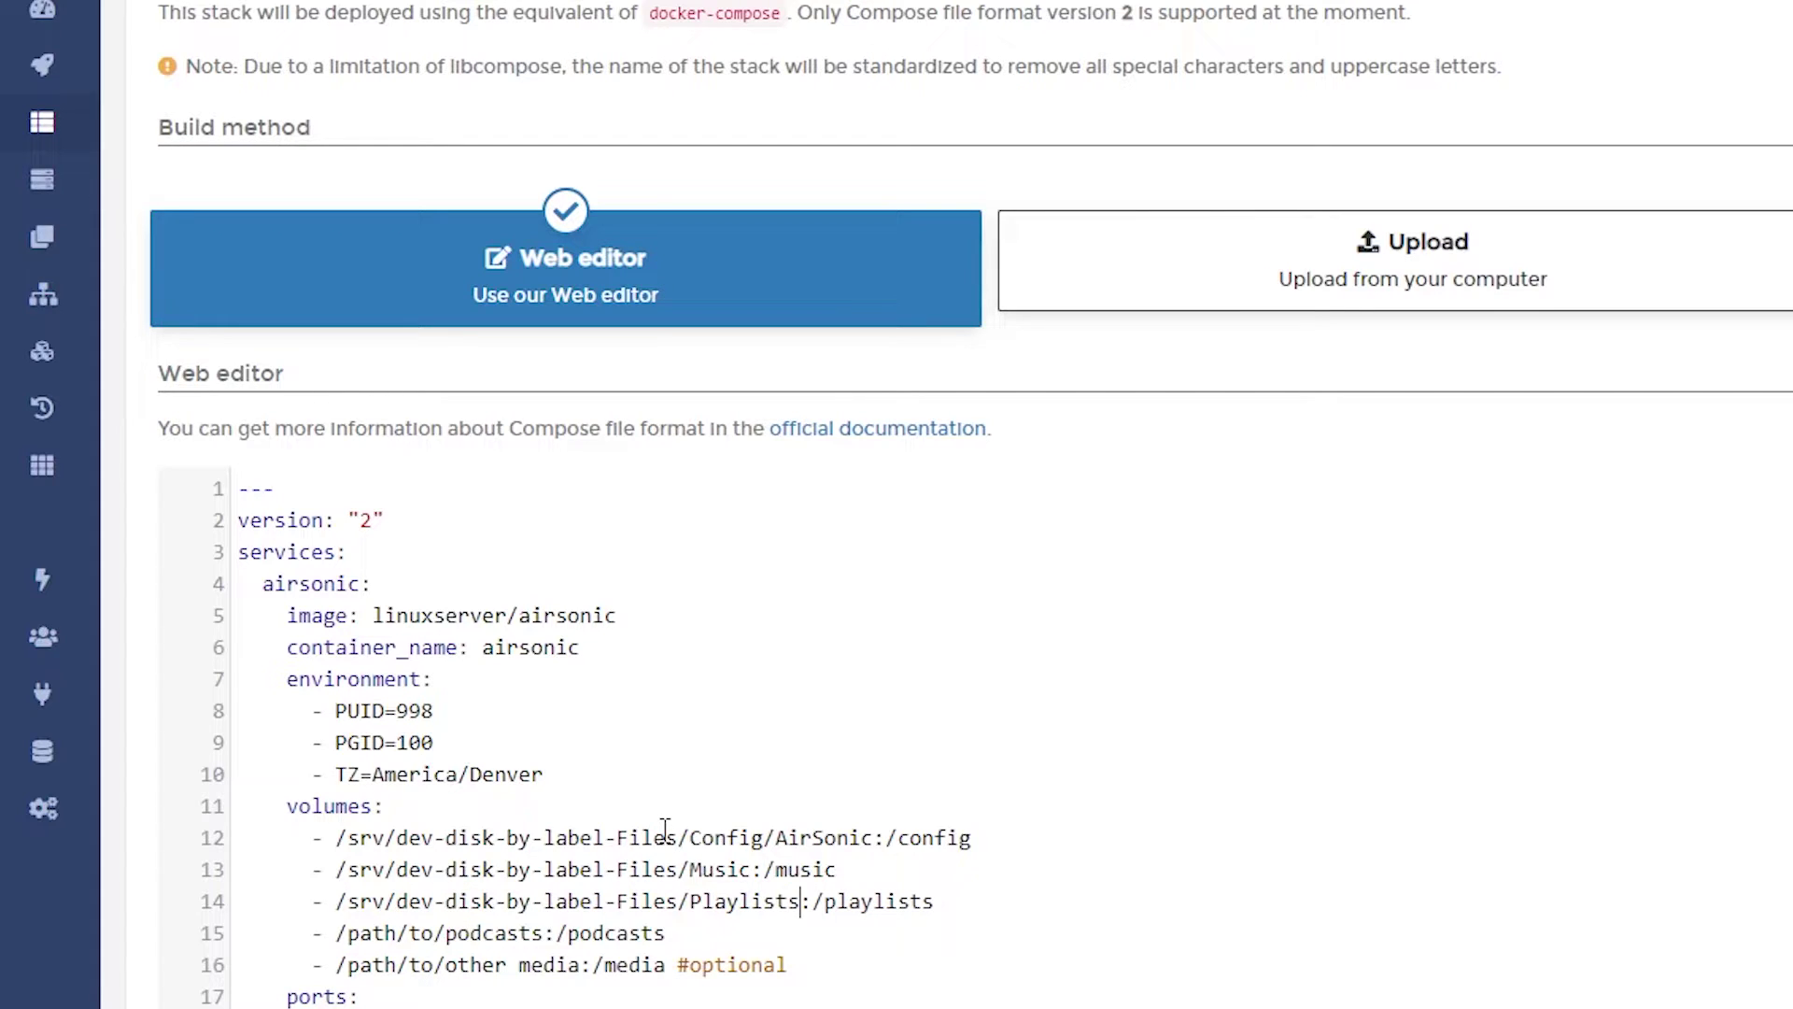
# Step: After checking the NAS shared folders, delete the playlists volume line
pyautogui.hotkey('alt', 'Tab')
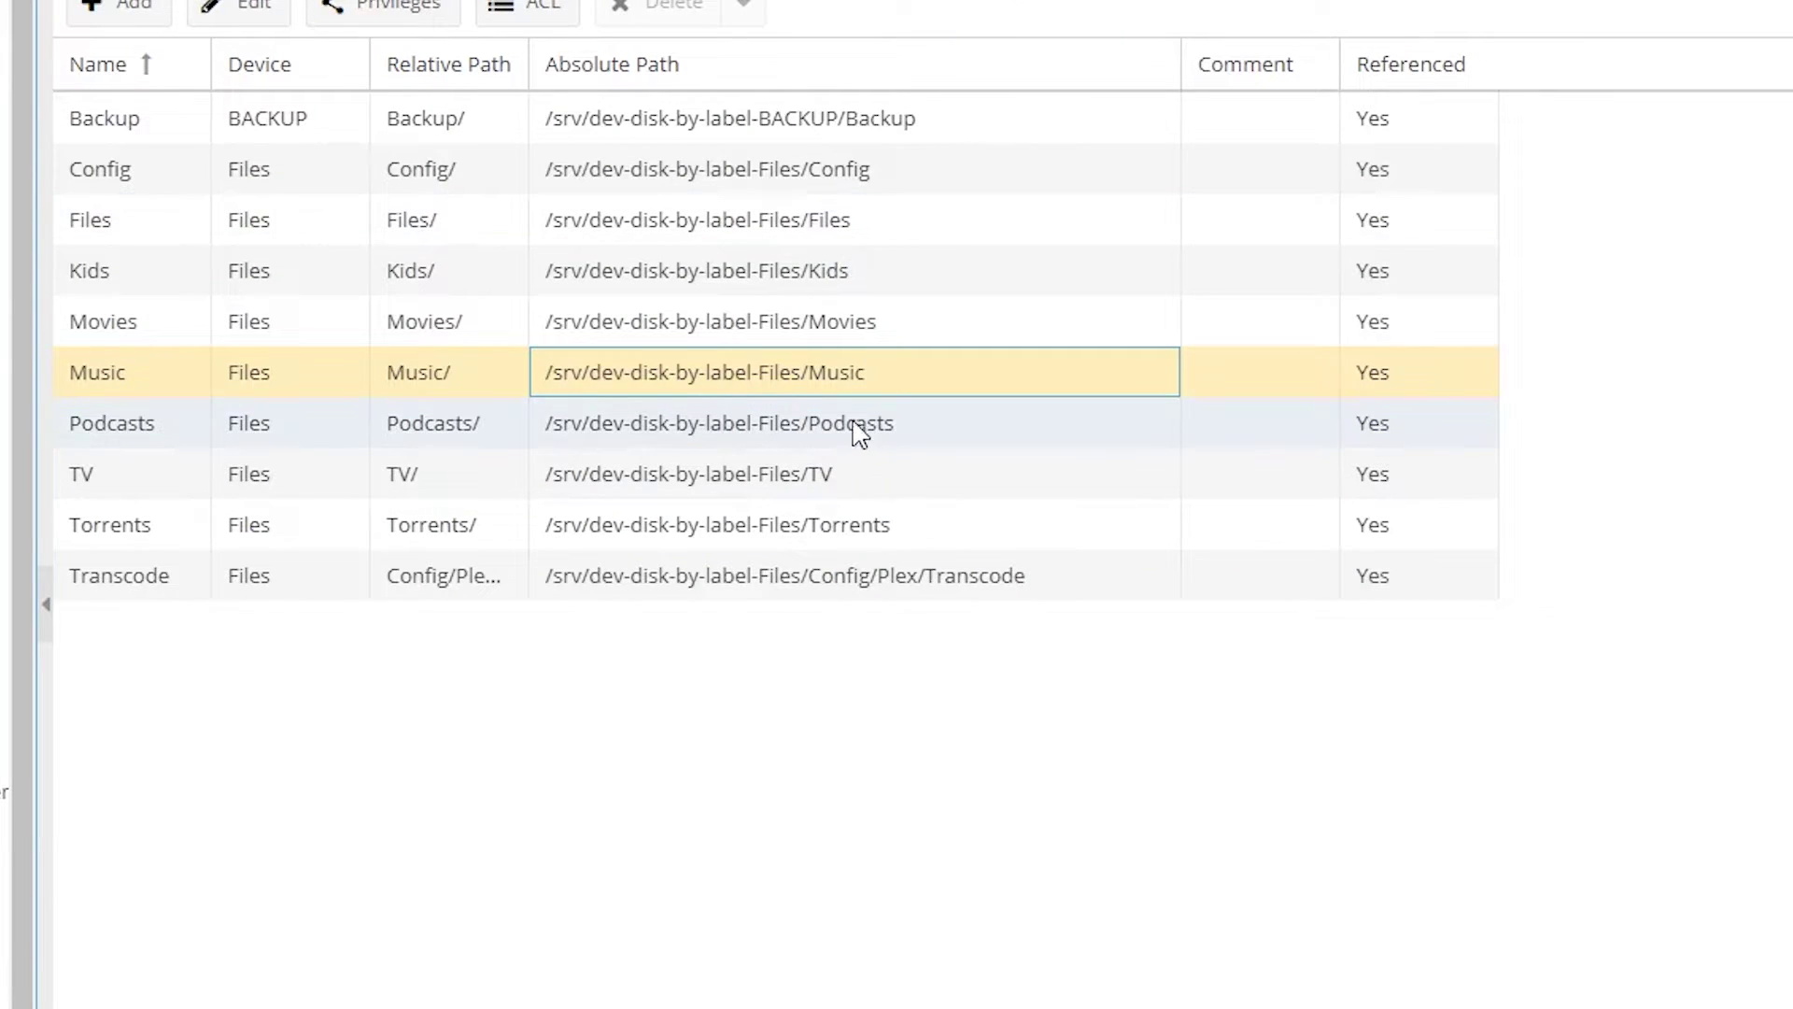
pyautogui.hotkey('alt', 'Tab')
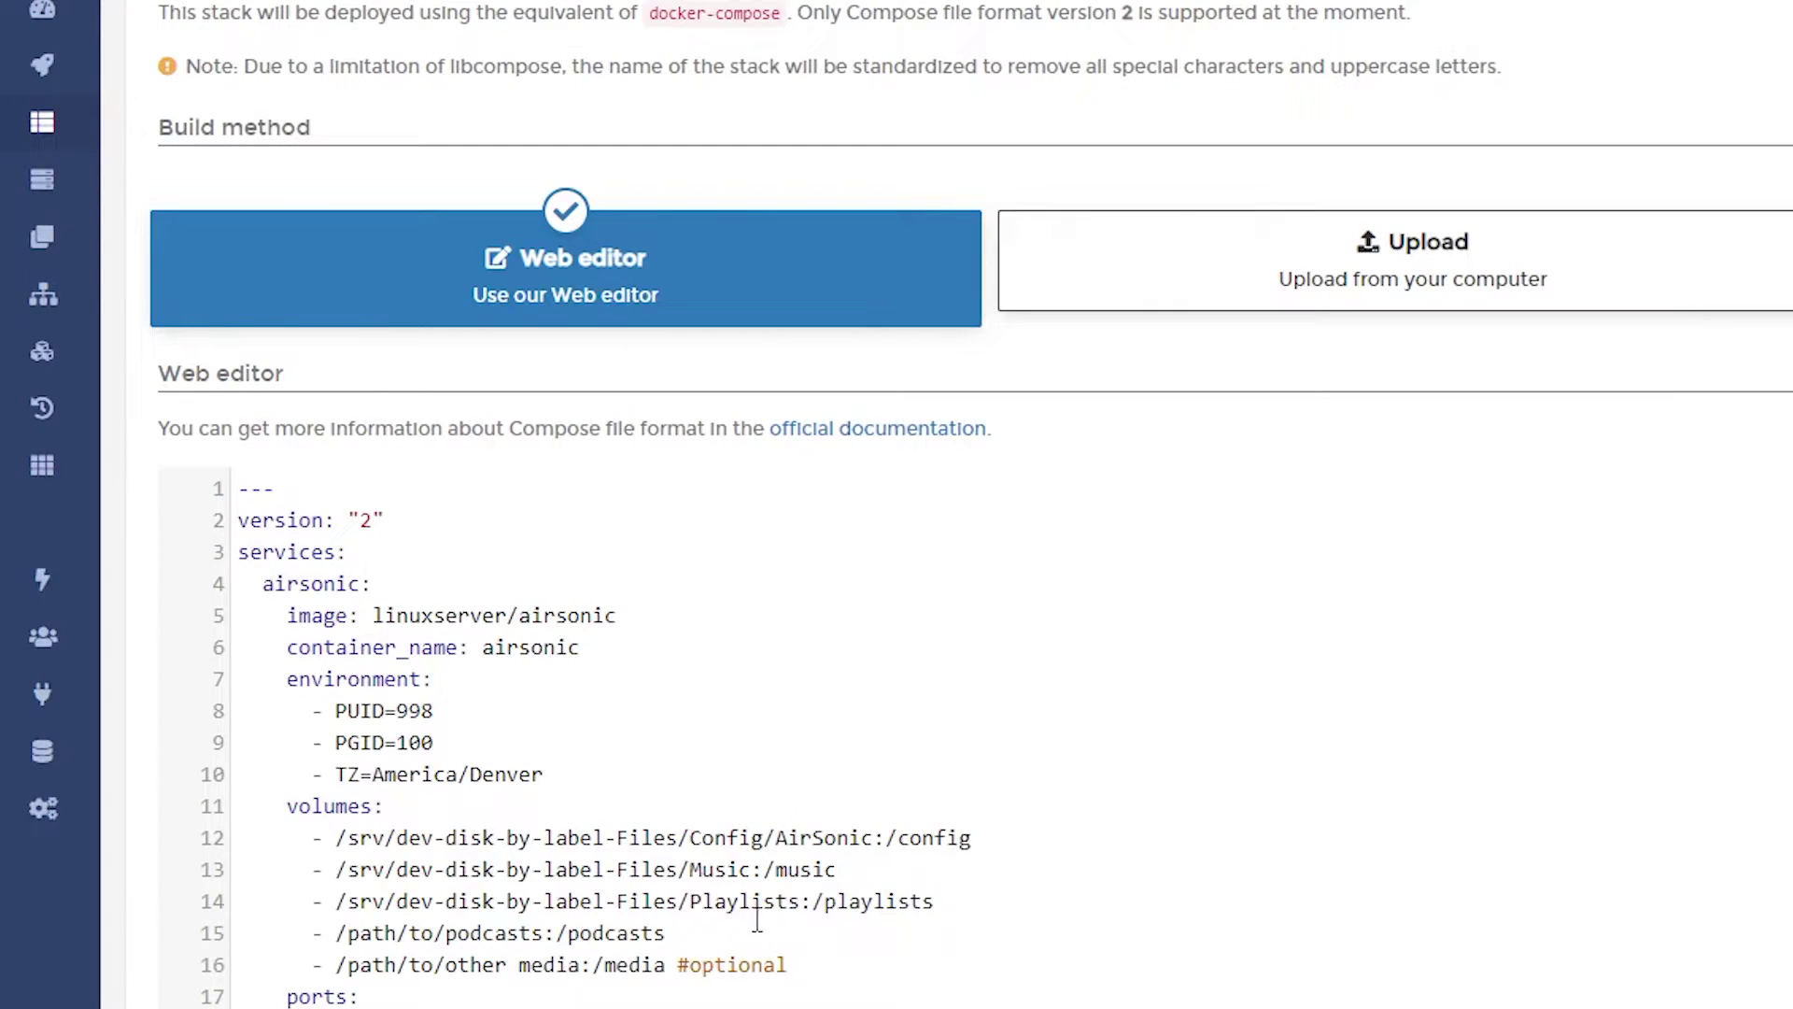
pyautogui.tripleClick(612, 900)
pyautogui.press('BackSpace')
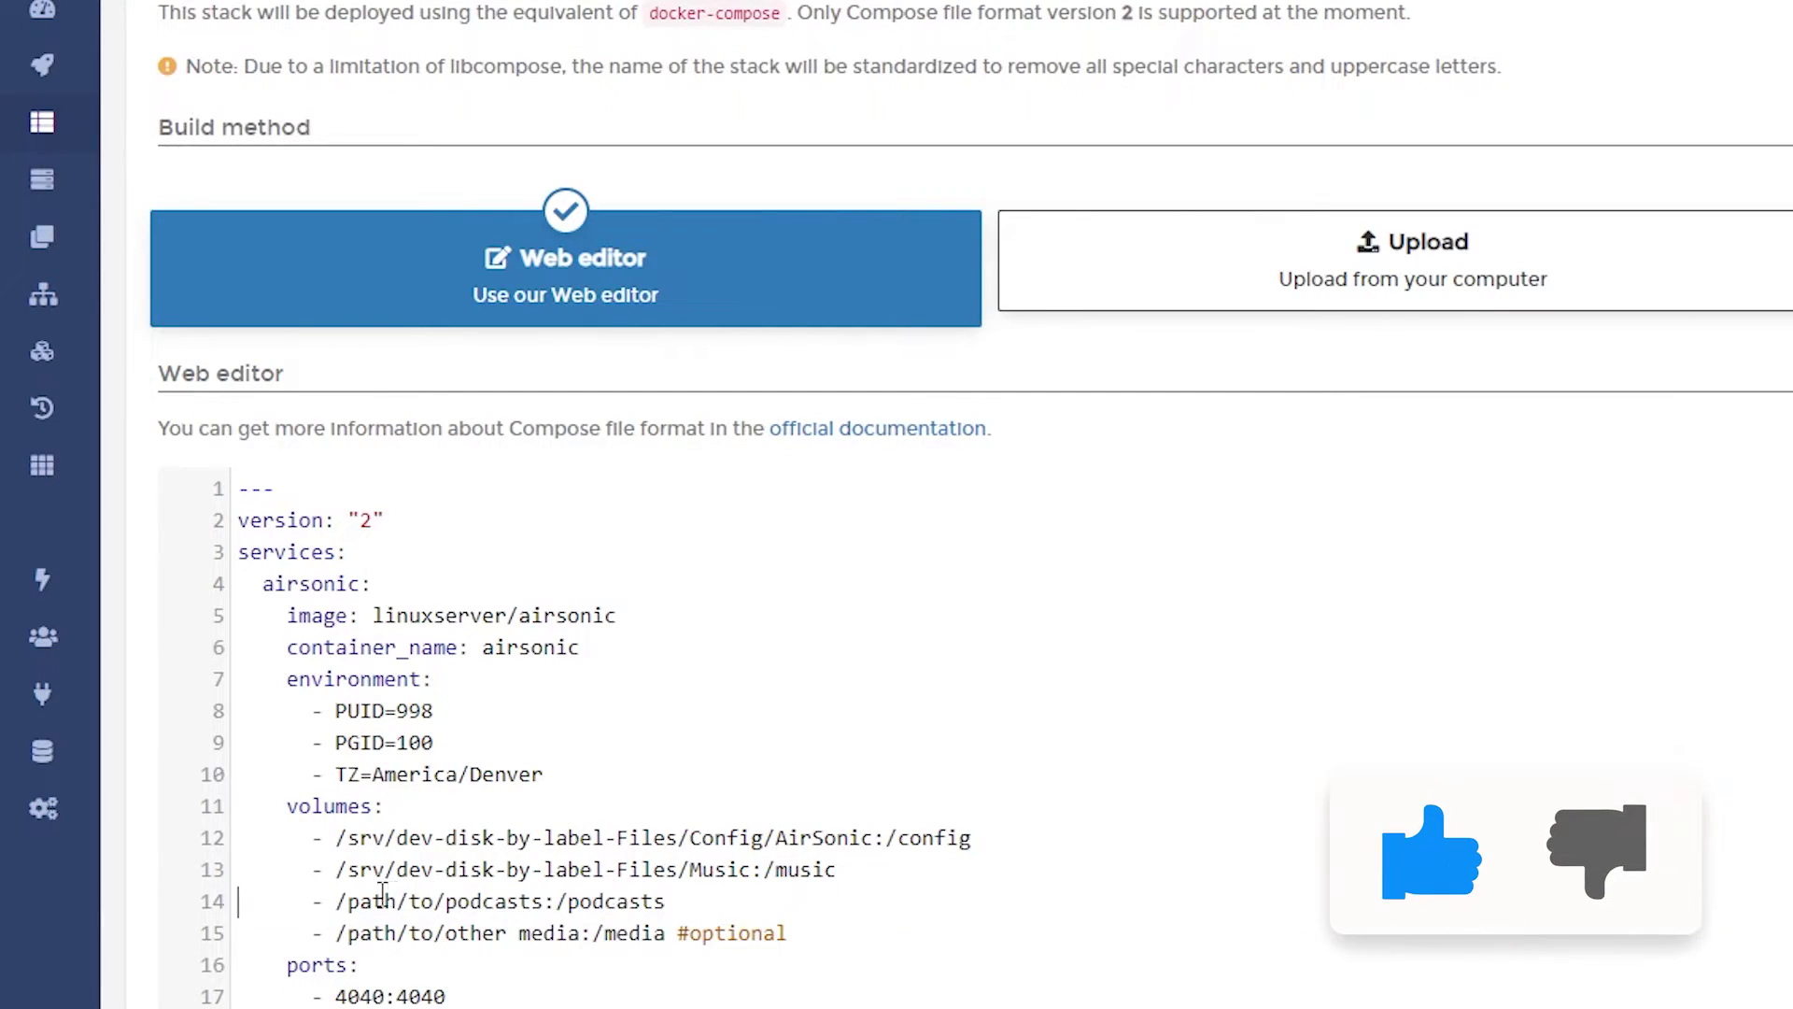
# Step: Set the podcasts volume to /srv/dev-disk-by-label-Files/Podcasts
pyautogui.moveTo(341, 901); pyautogui.dragTo(545, 903)
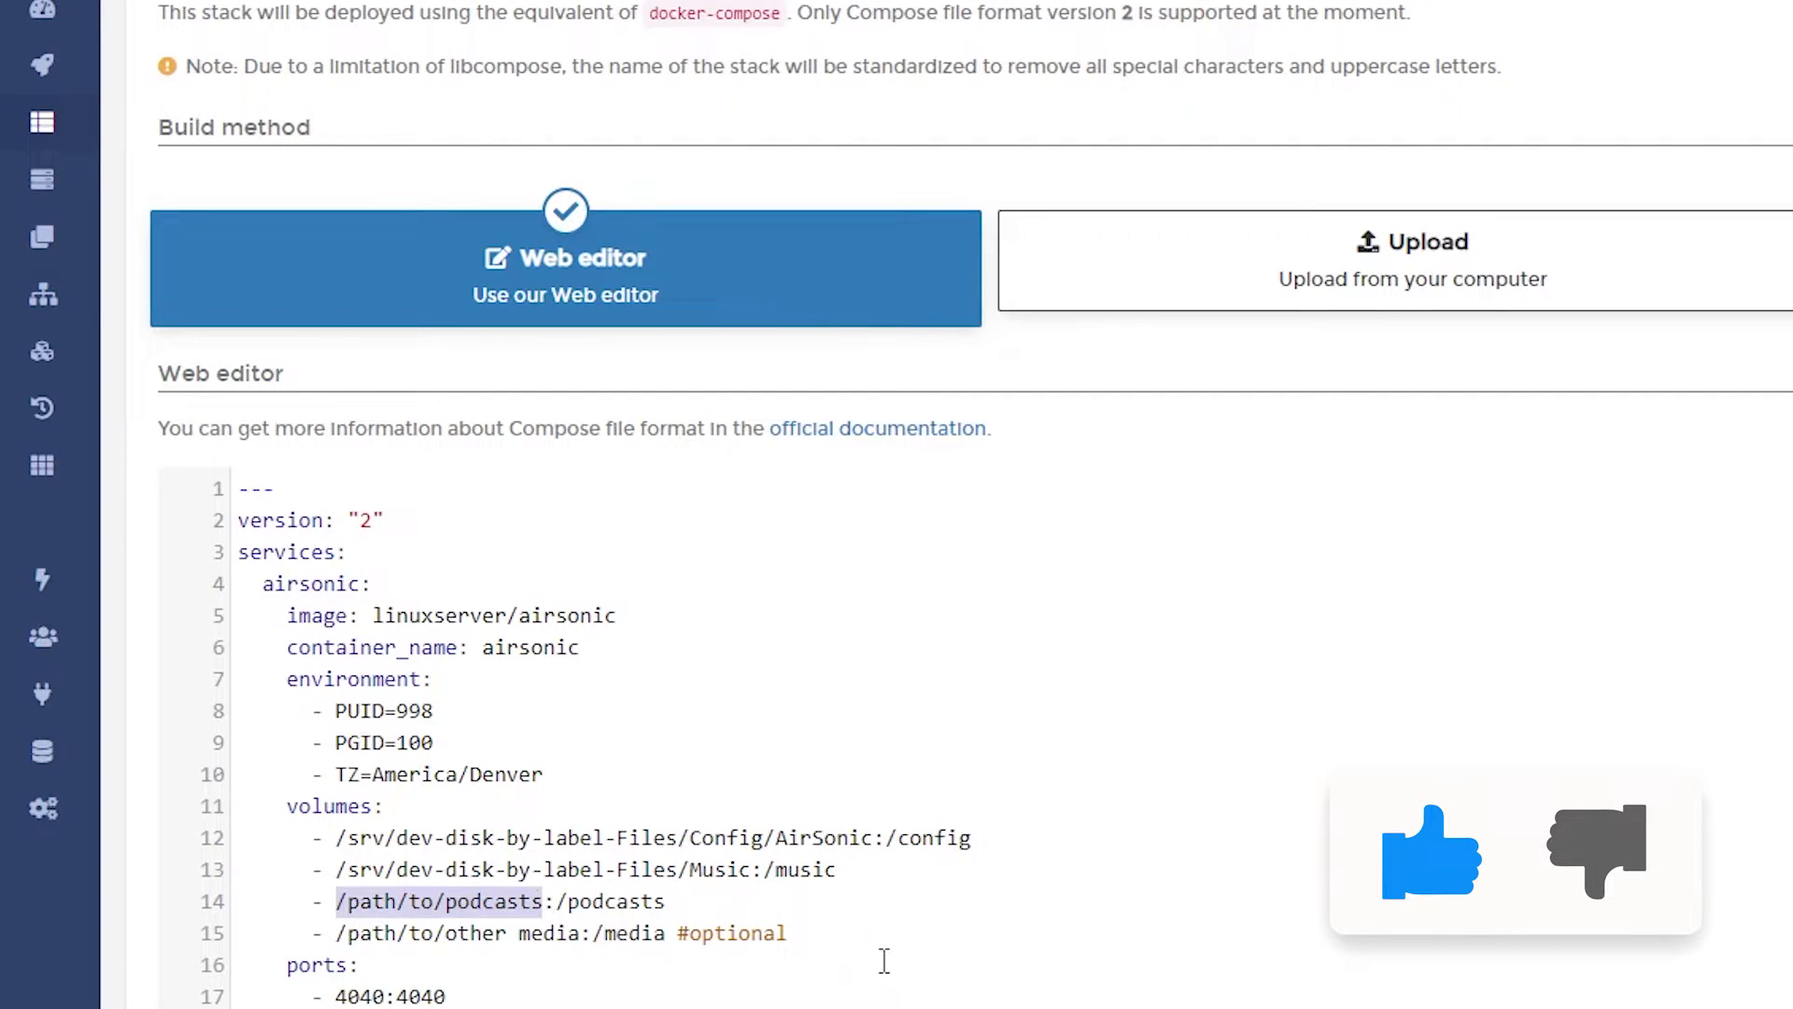
pyautogui.write('/srv/dev-disk-by-label-Files/Music')
pyautogui.hotkey('ctrl', 'shift', 'Left')
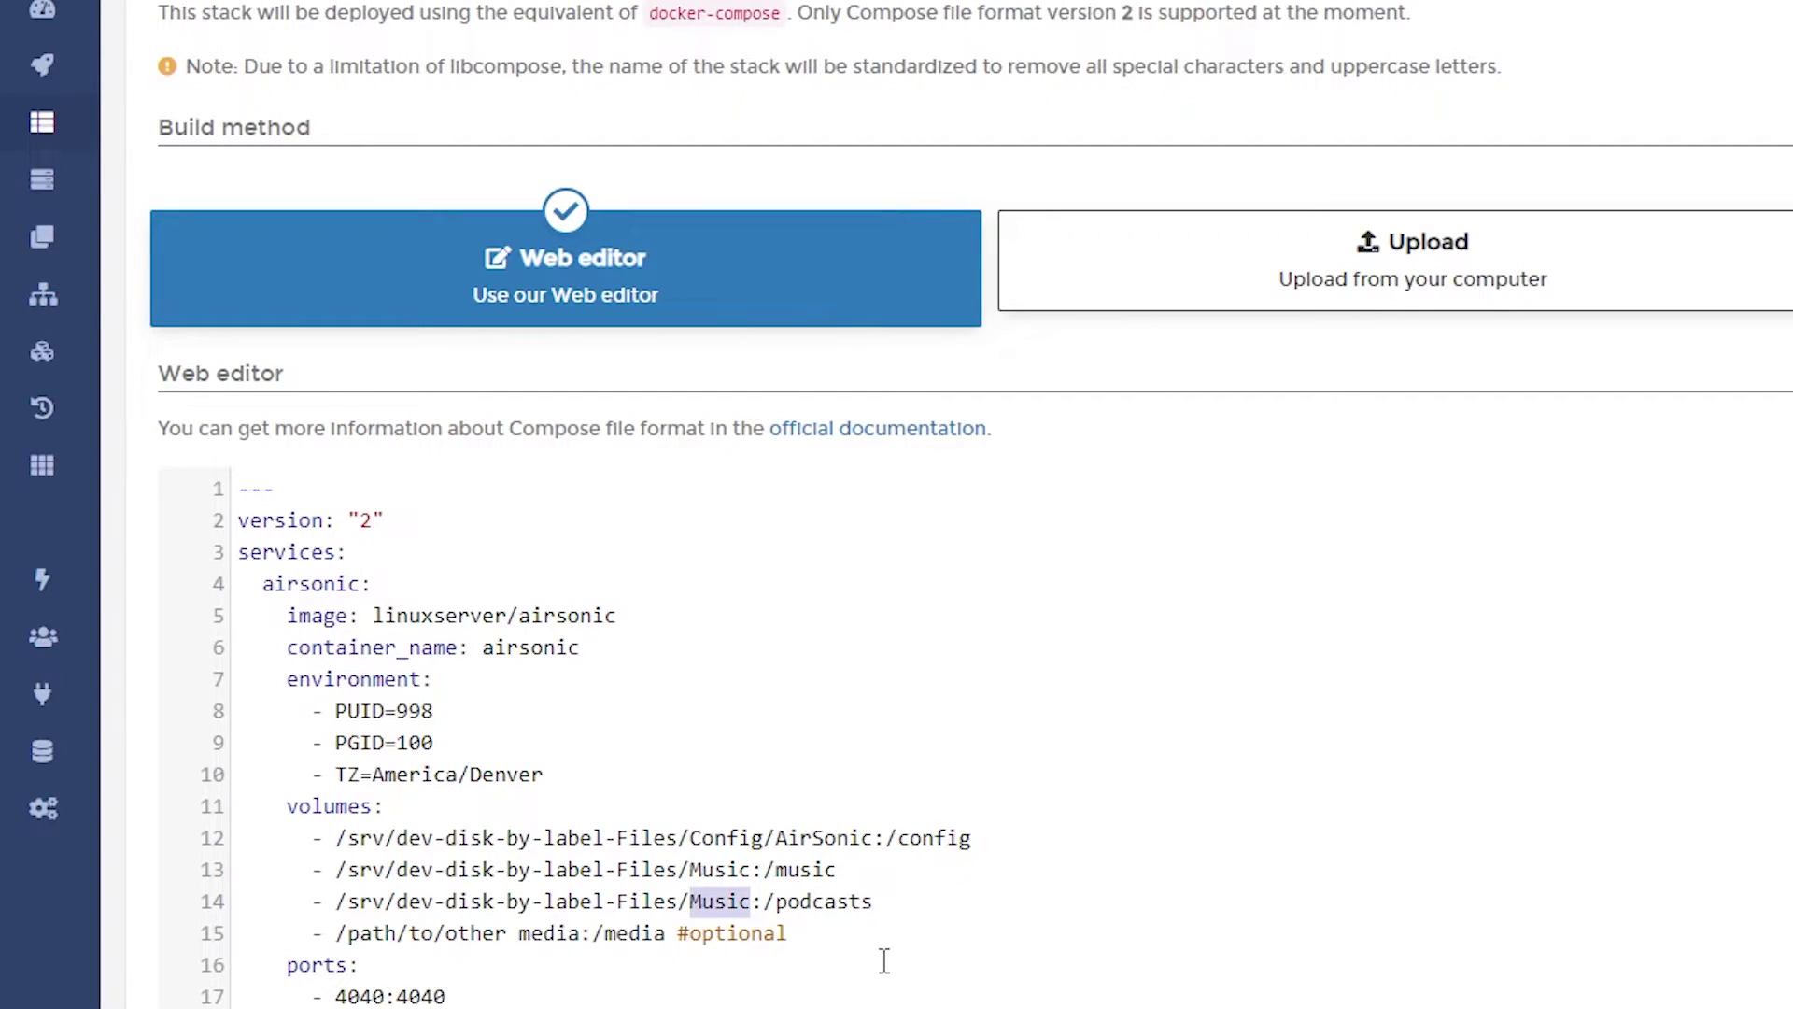
pyautogui.write('Podcasts')
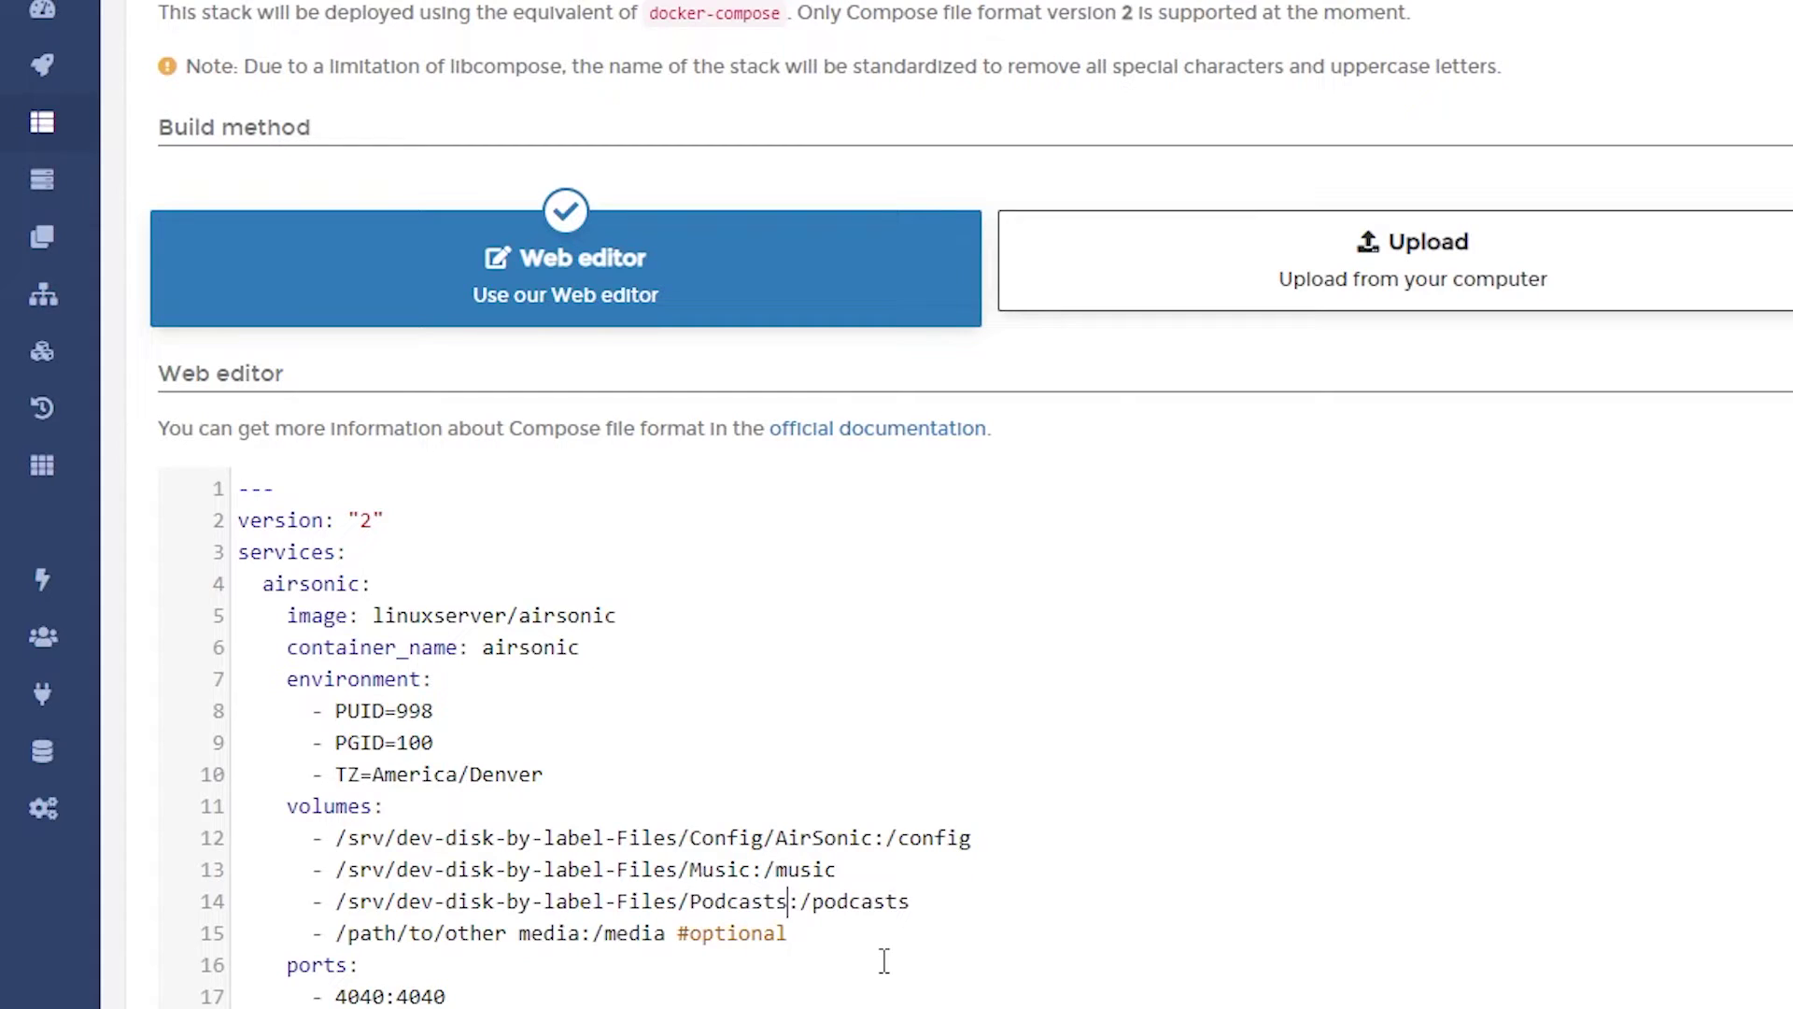
# Step: Delete the optional other-media volume line and the devices block
pyautogui.tripleClick(557, 932)
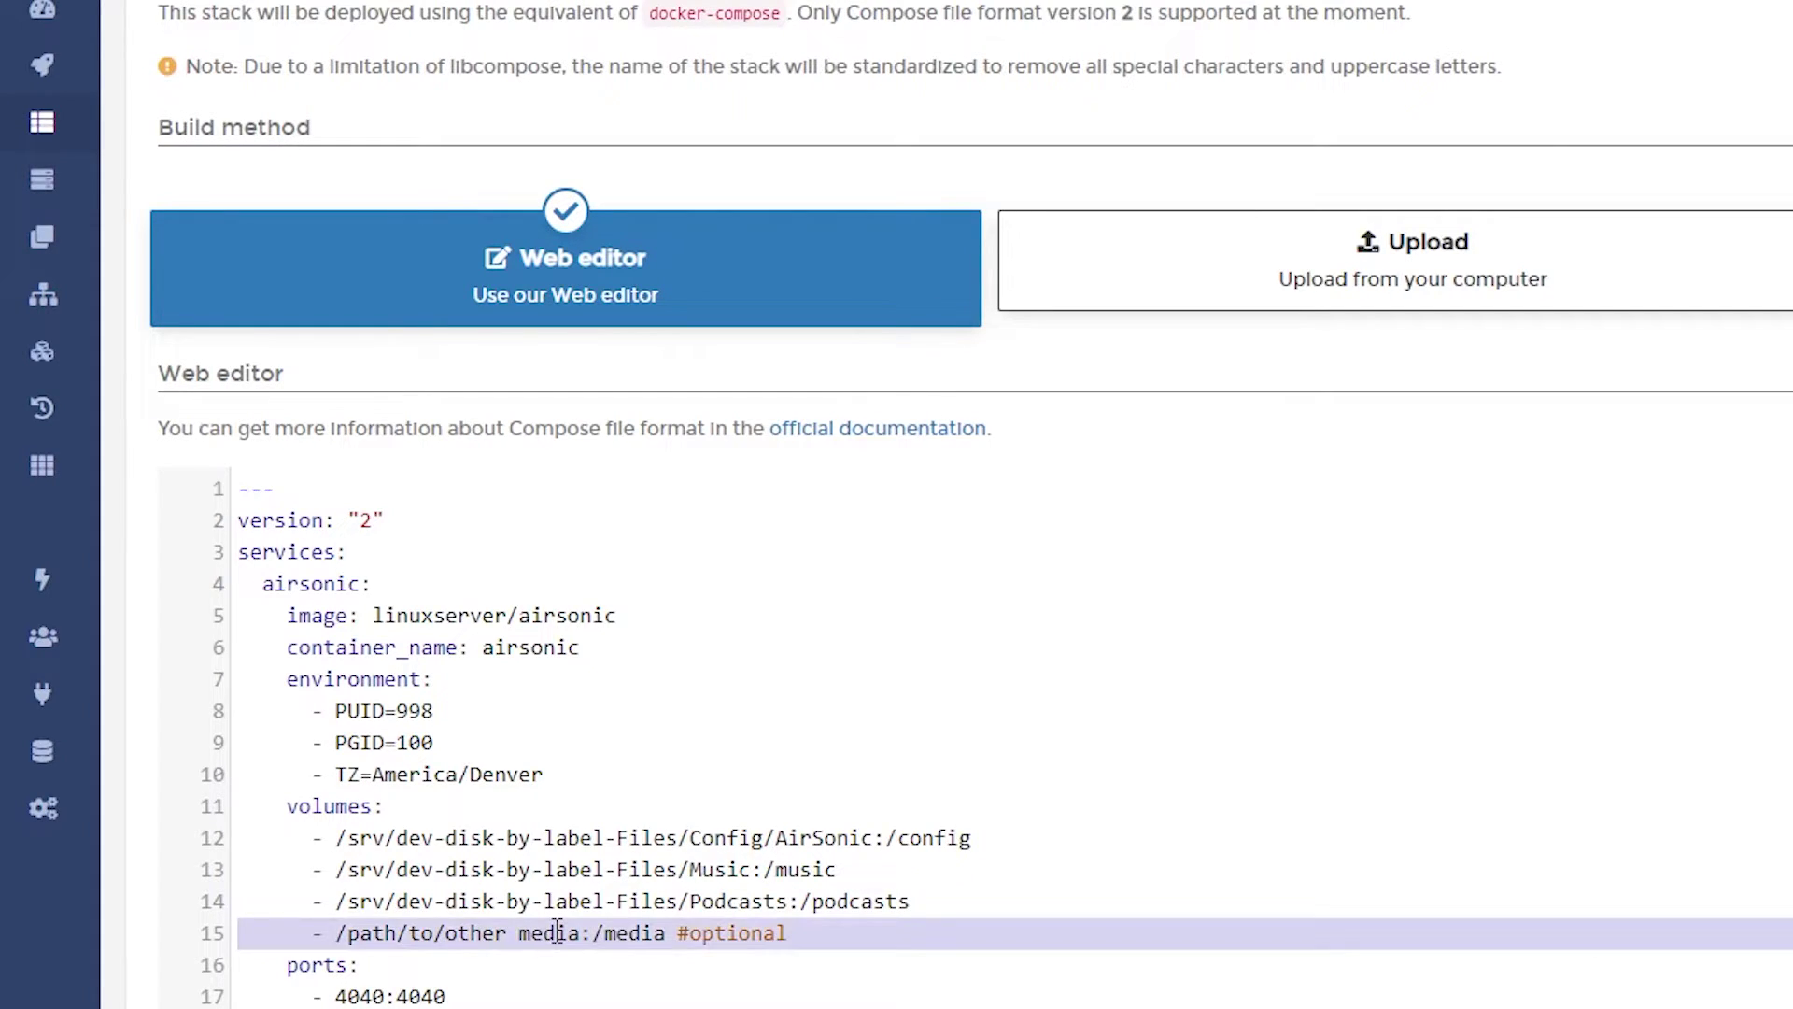
pyautogui.press('BackSpace')
pyautogui.scroll(-2, 557, 932)
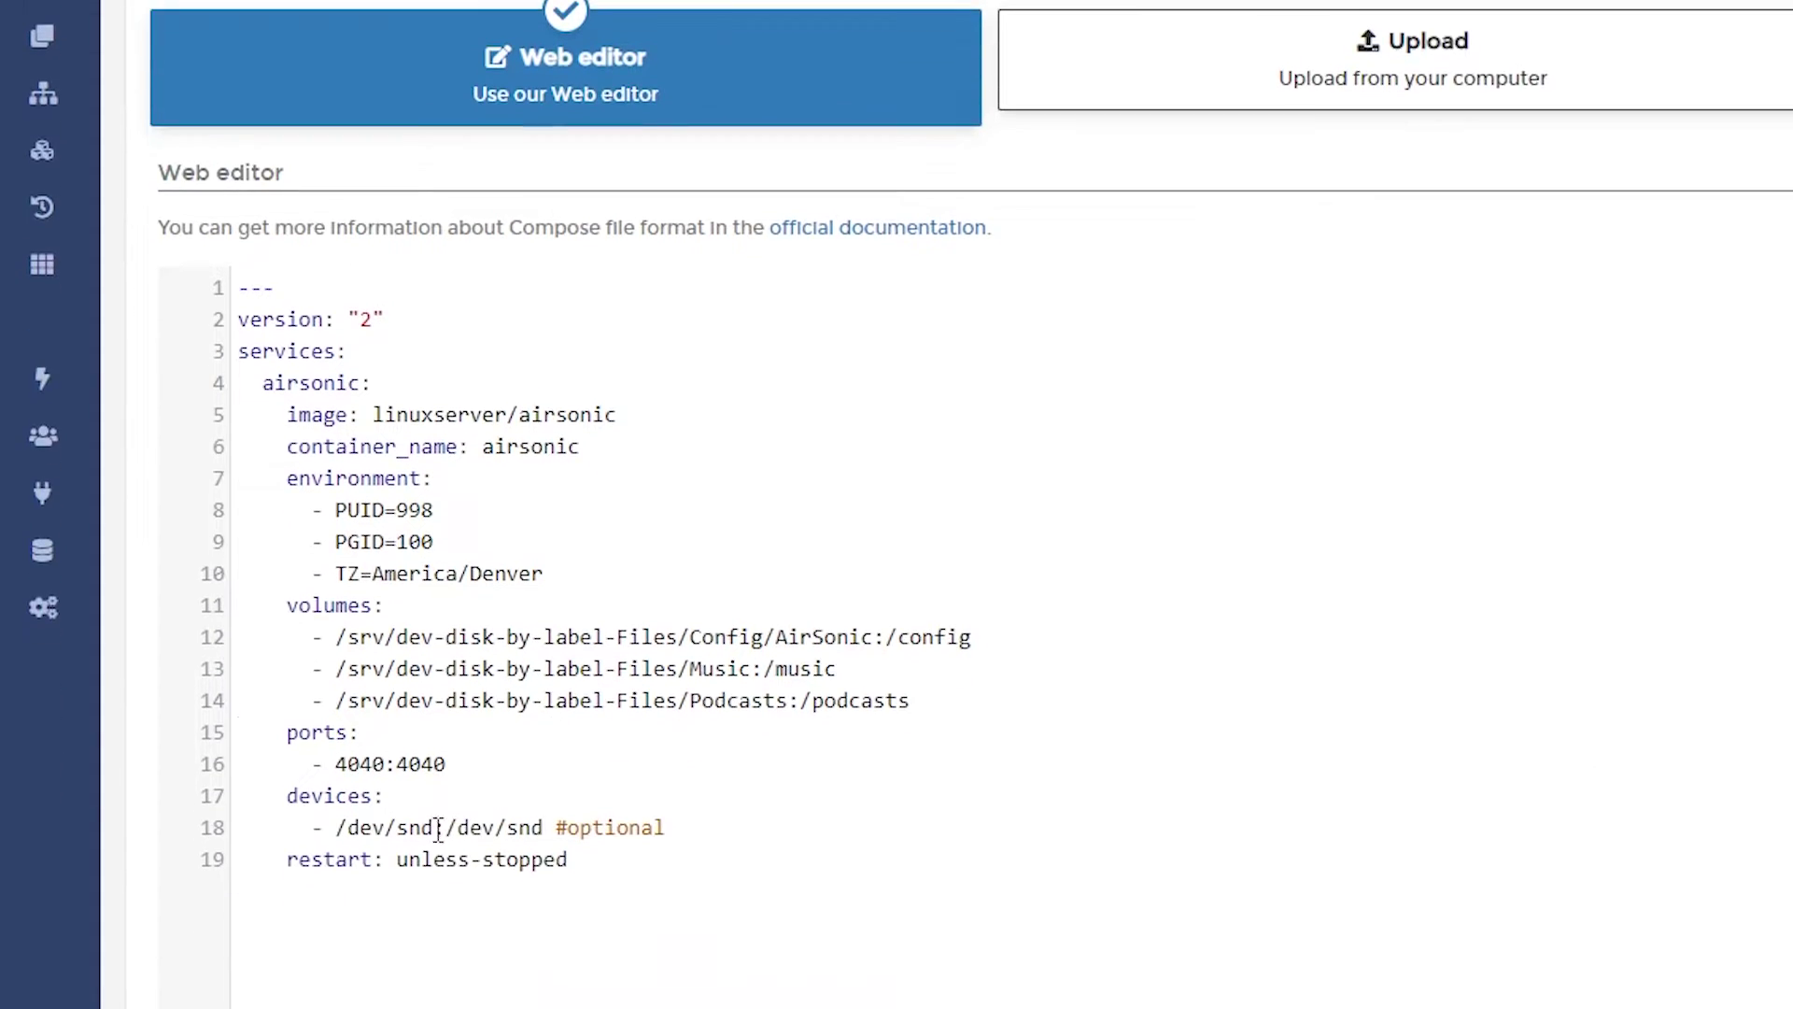
pyautogui.moveTo(297, 800); pyautogui.dragTo(819, 832)
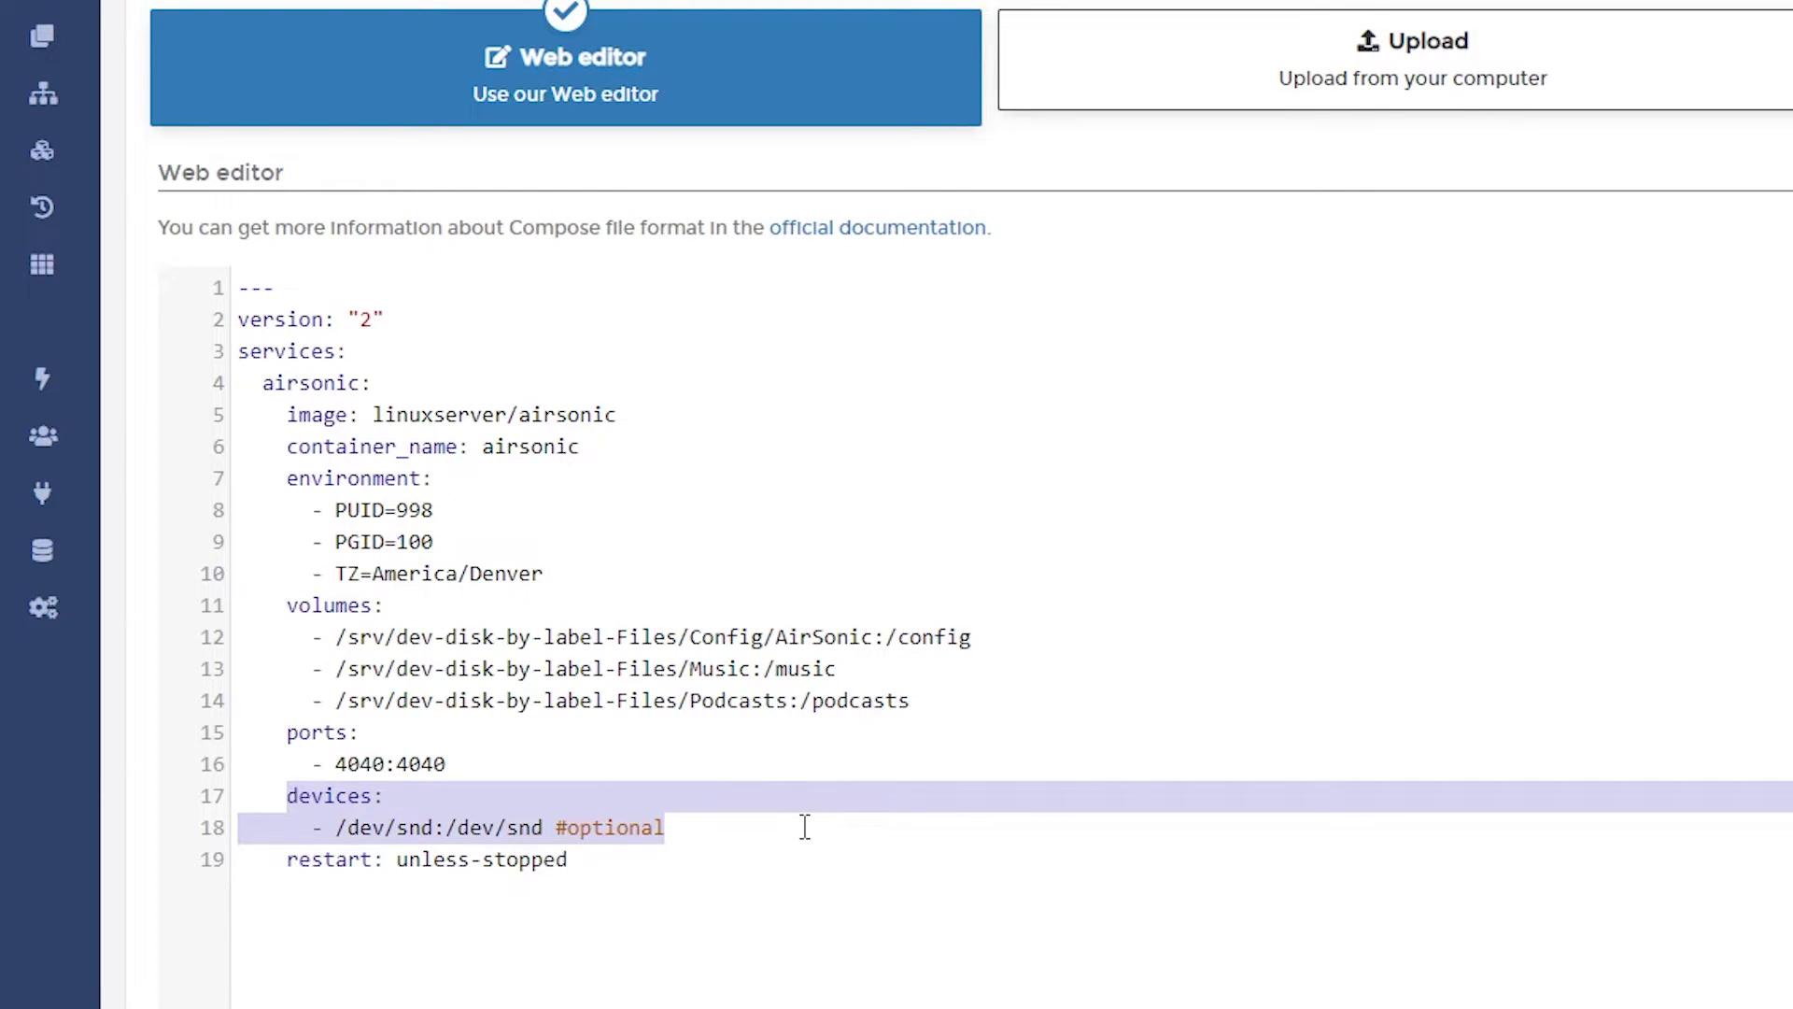
pyautogui.press('BackSpace')
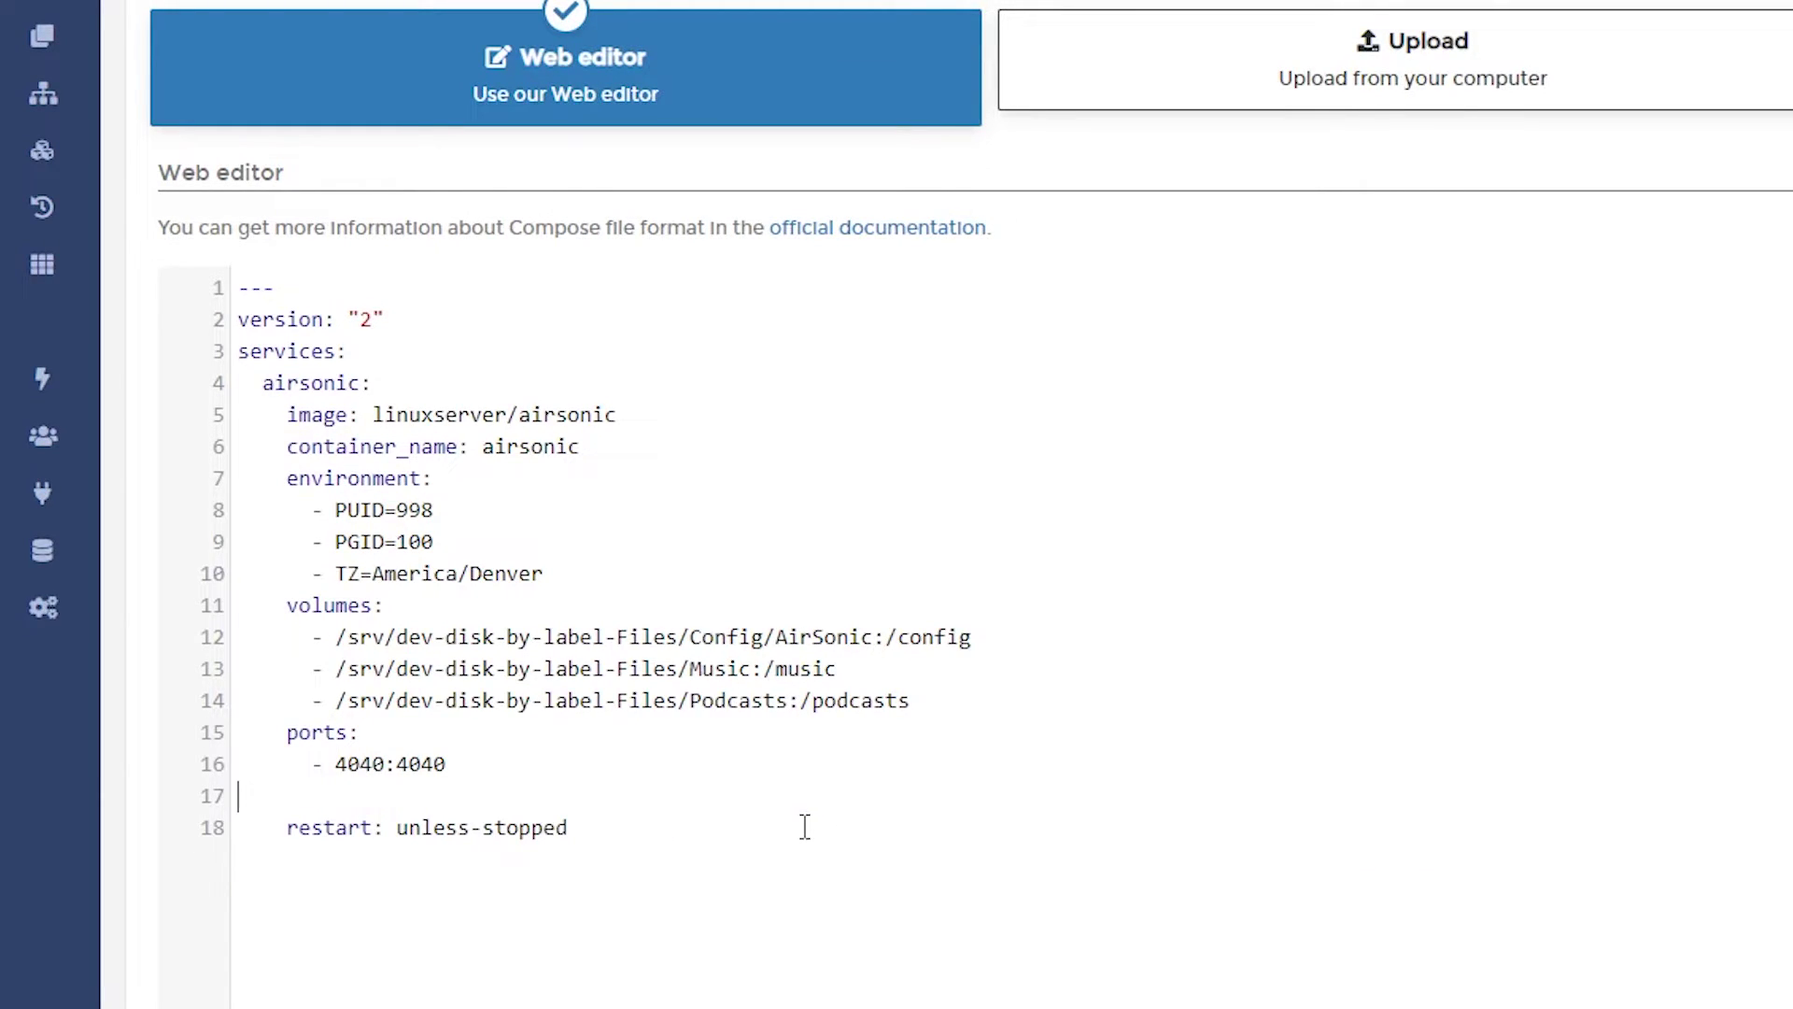
pyautogui.press('BackSpace')
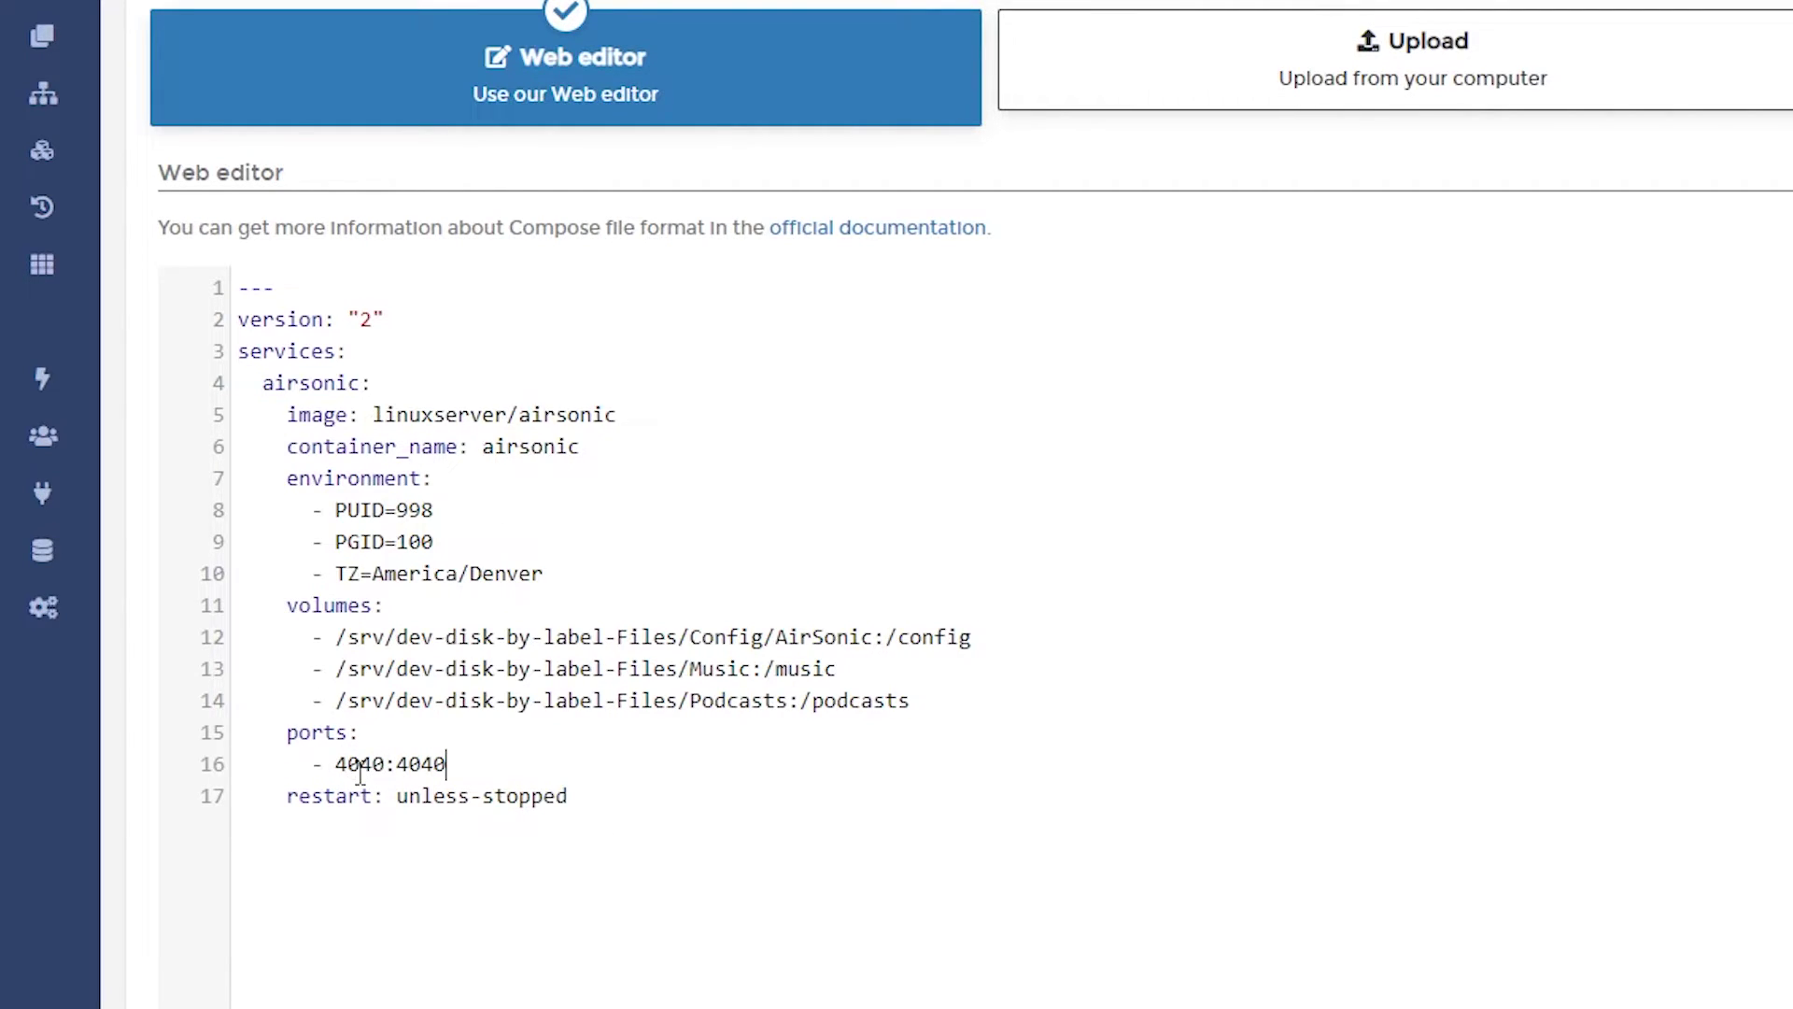
# Step: Deploy the airsonic stack and check the airsonic container logs for Airsonic 10.5.0 starting
pyautogui.scroll(-5, 514, 504)
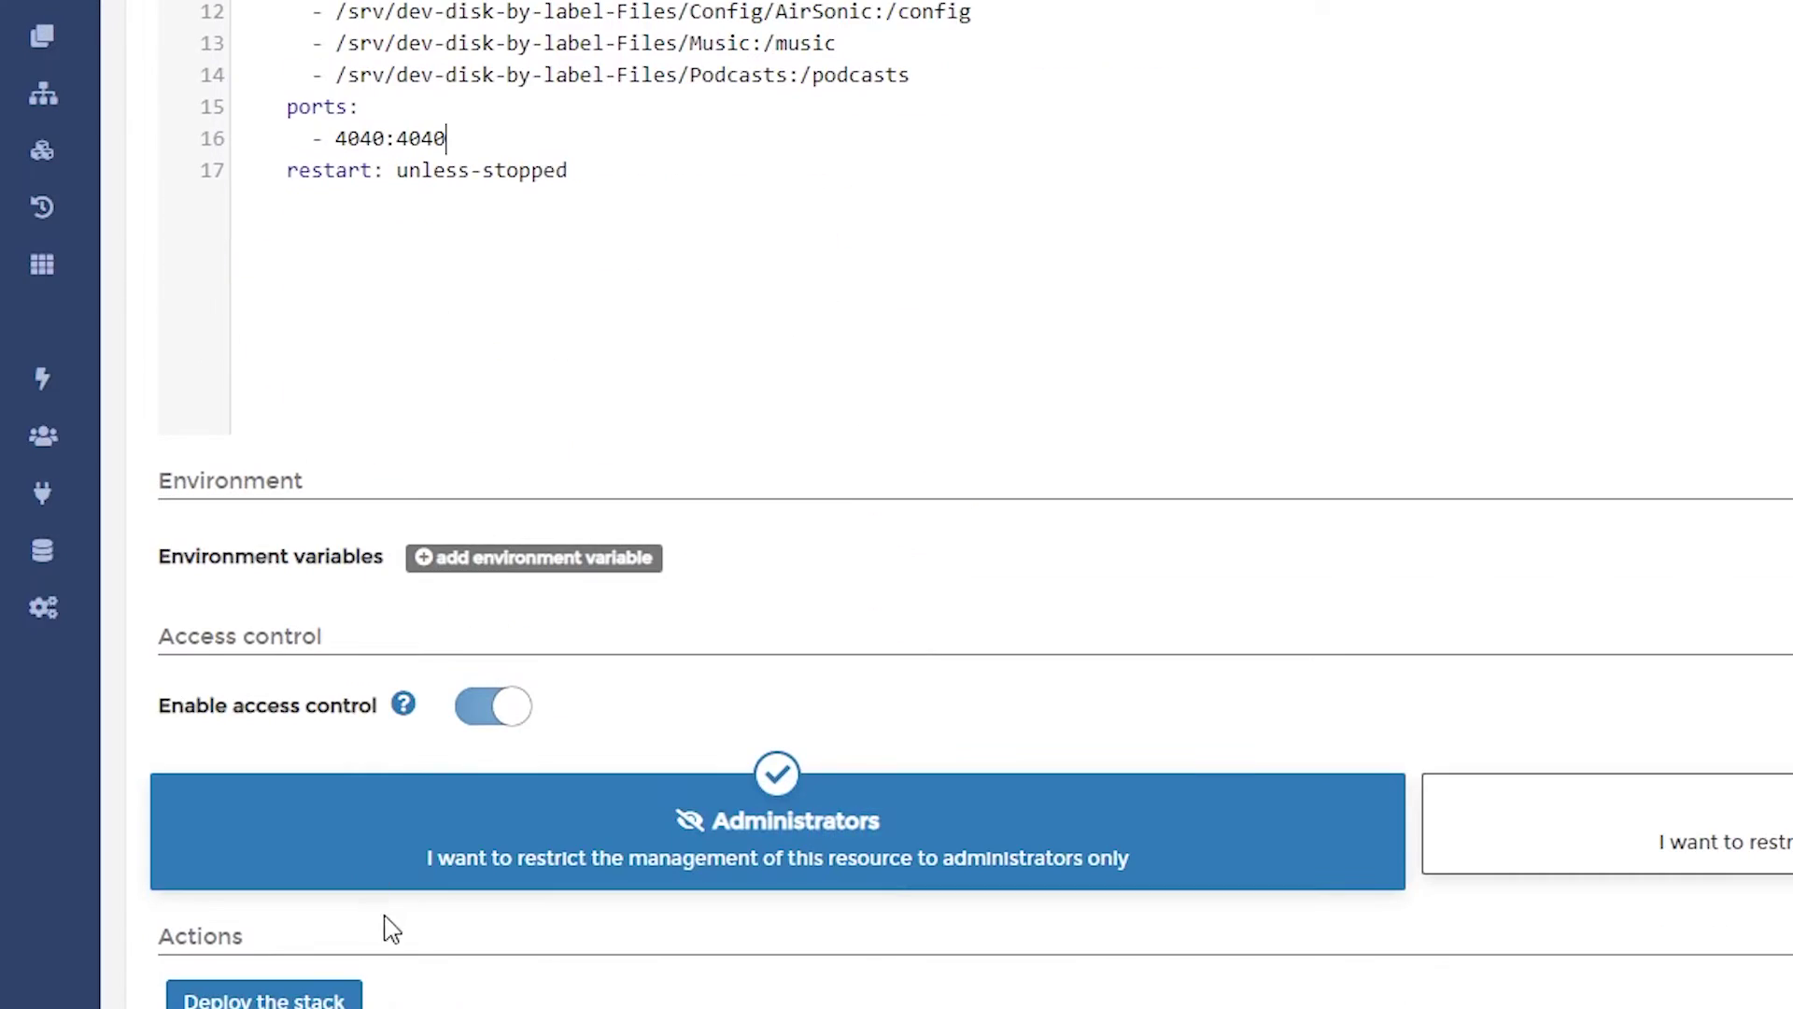
pyautogui.click(298, 998)
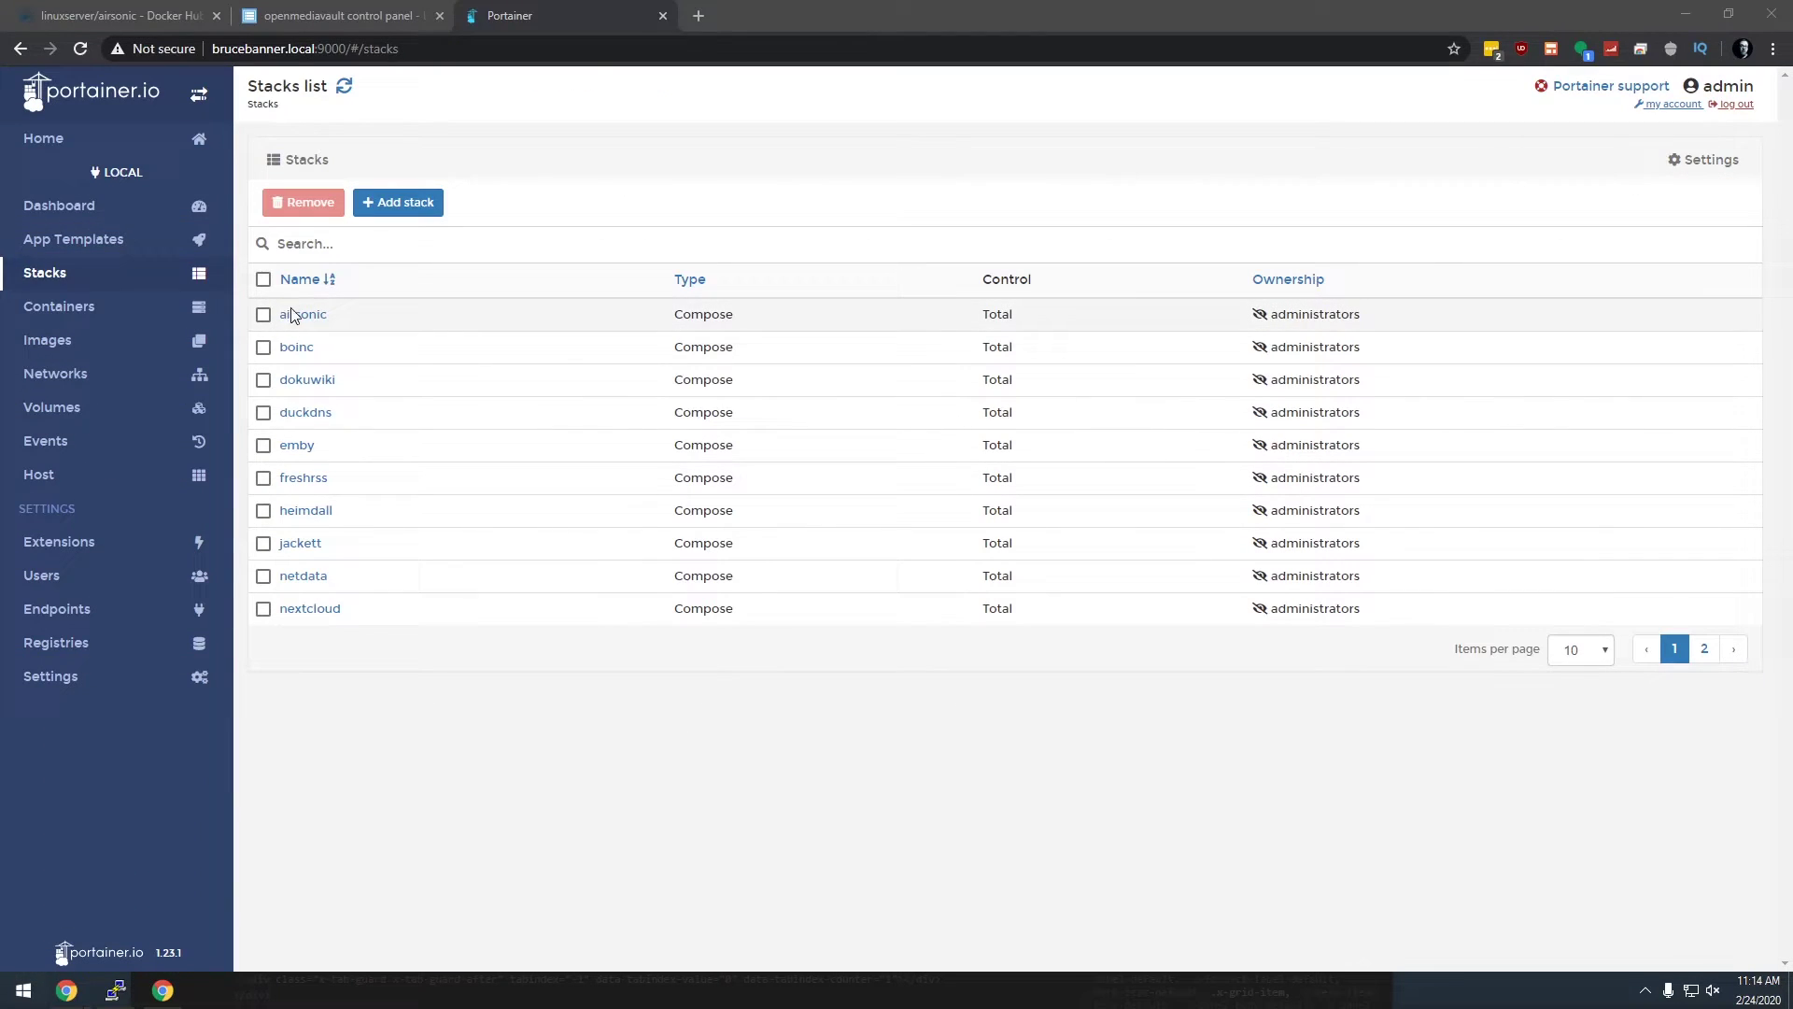
pyautogui.click(91, 309)
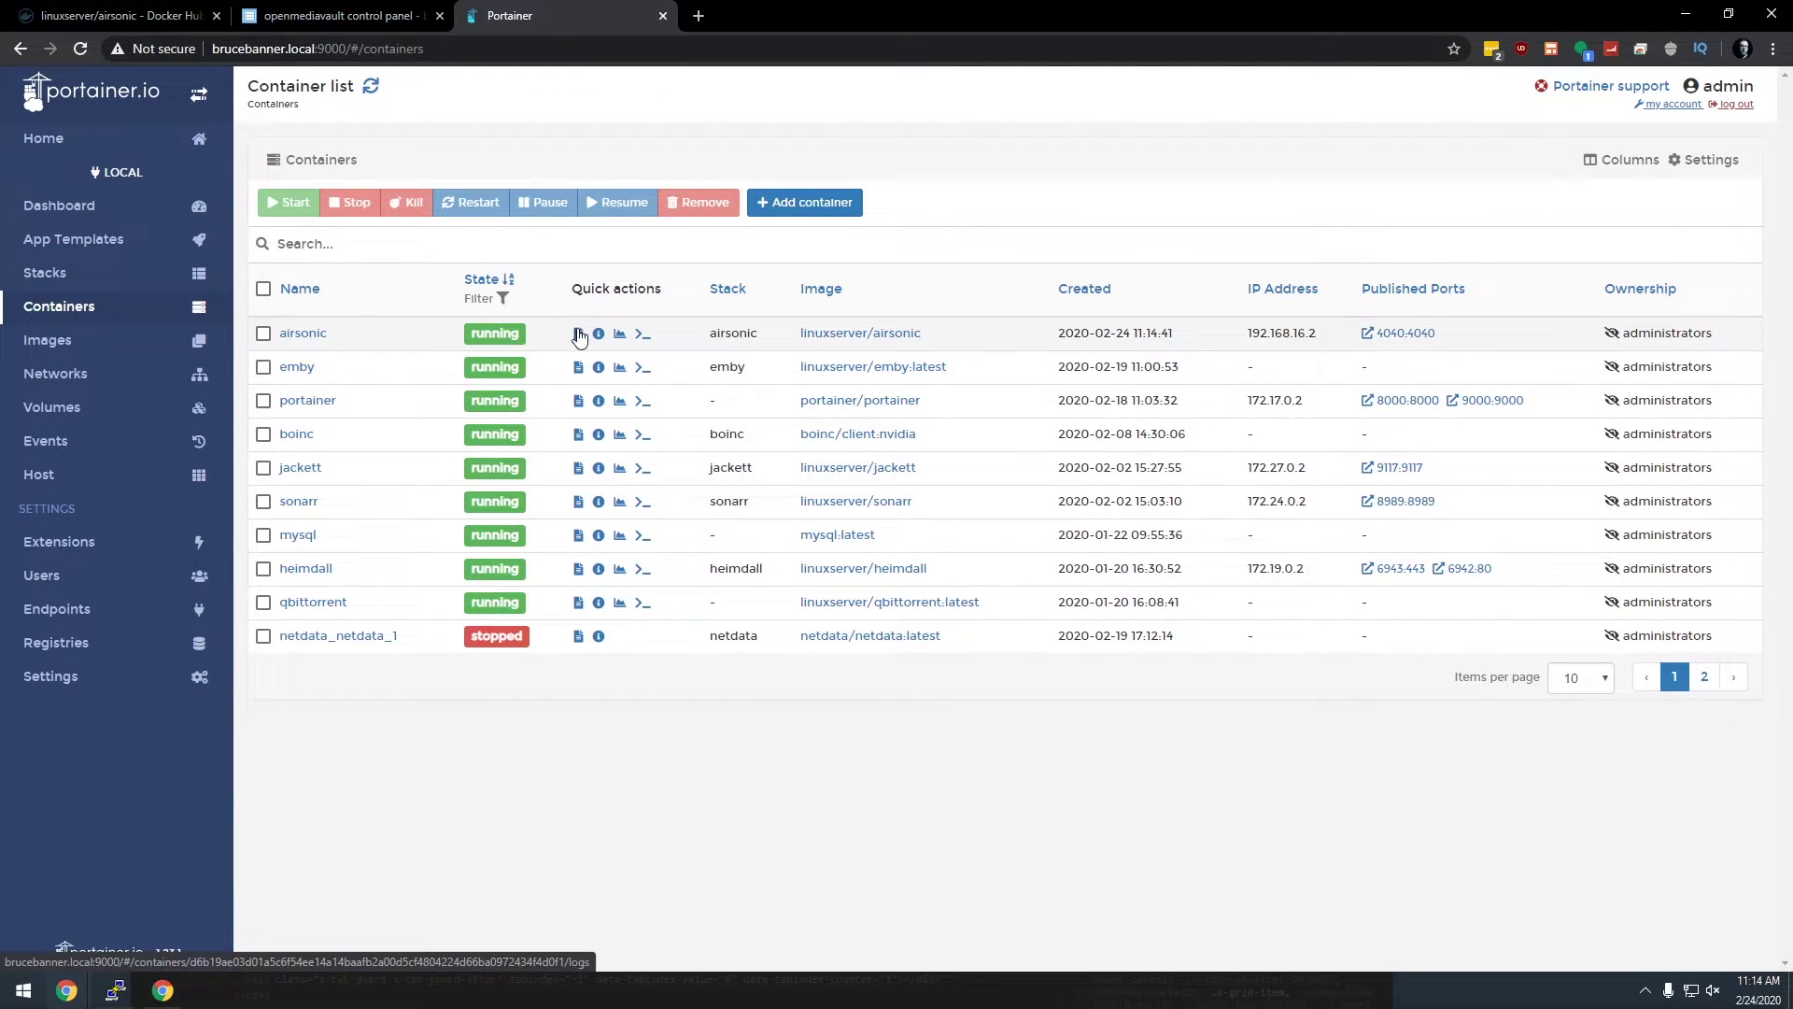
pyautogui.click(578, 333)
pyautogui.scroll(-1, 771, 450)
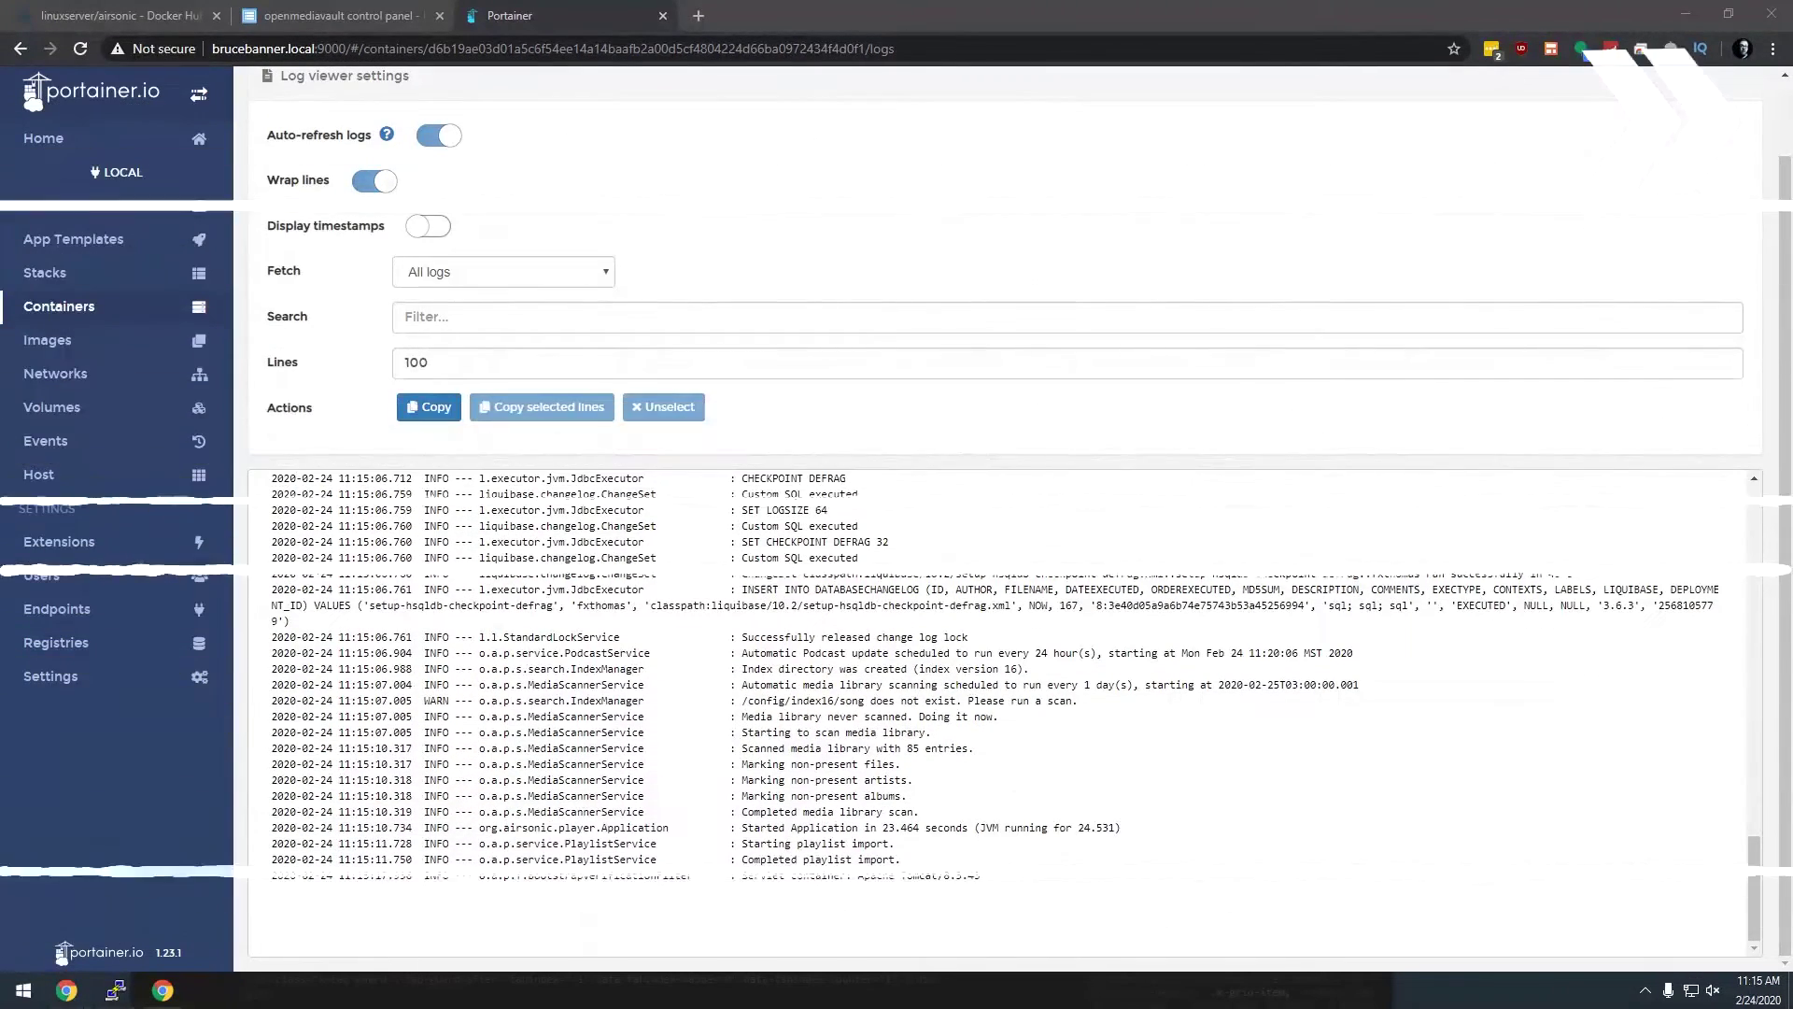
# Step: Load brucebanner.local:4040 in a new browser tab to reach the Airsonic login page
pyautogui.click(695, 16)
pyautogui.write('brucebanner.local:4040/')
pyautogui.press('Return')
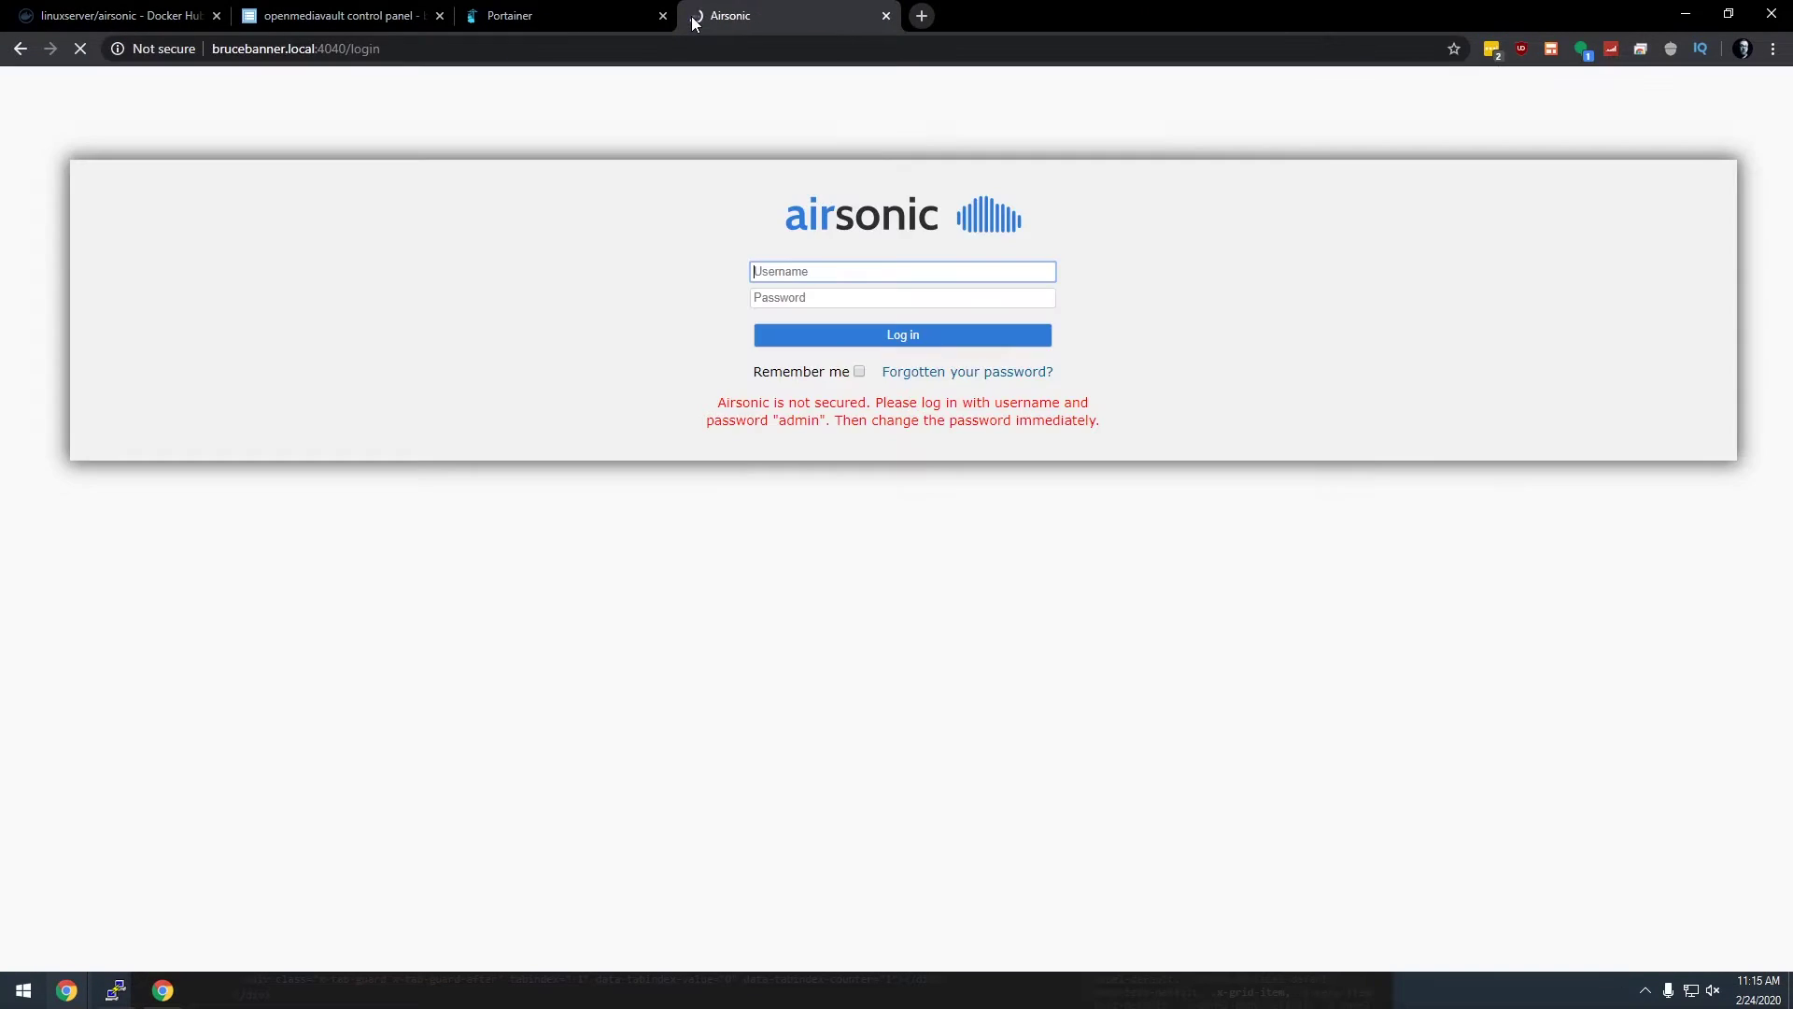
# Step: Log in by pasting the default credential from the notice into both Username and Password
pyautogui.doubleClick(794, 423)
pyautogui.hotkey('ctrl', 'c')
pyautogui.click(797, 270)
pyautogui.hotkey('ctrl', 'v')
pyautogui.click(796, 297)
pyautogui.hotkey('ctrl', 'v')
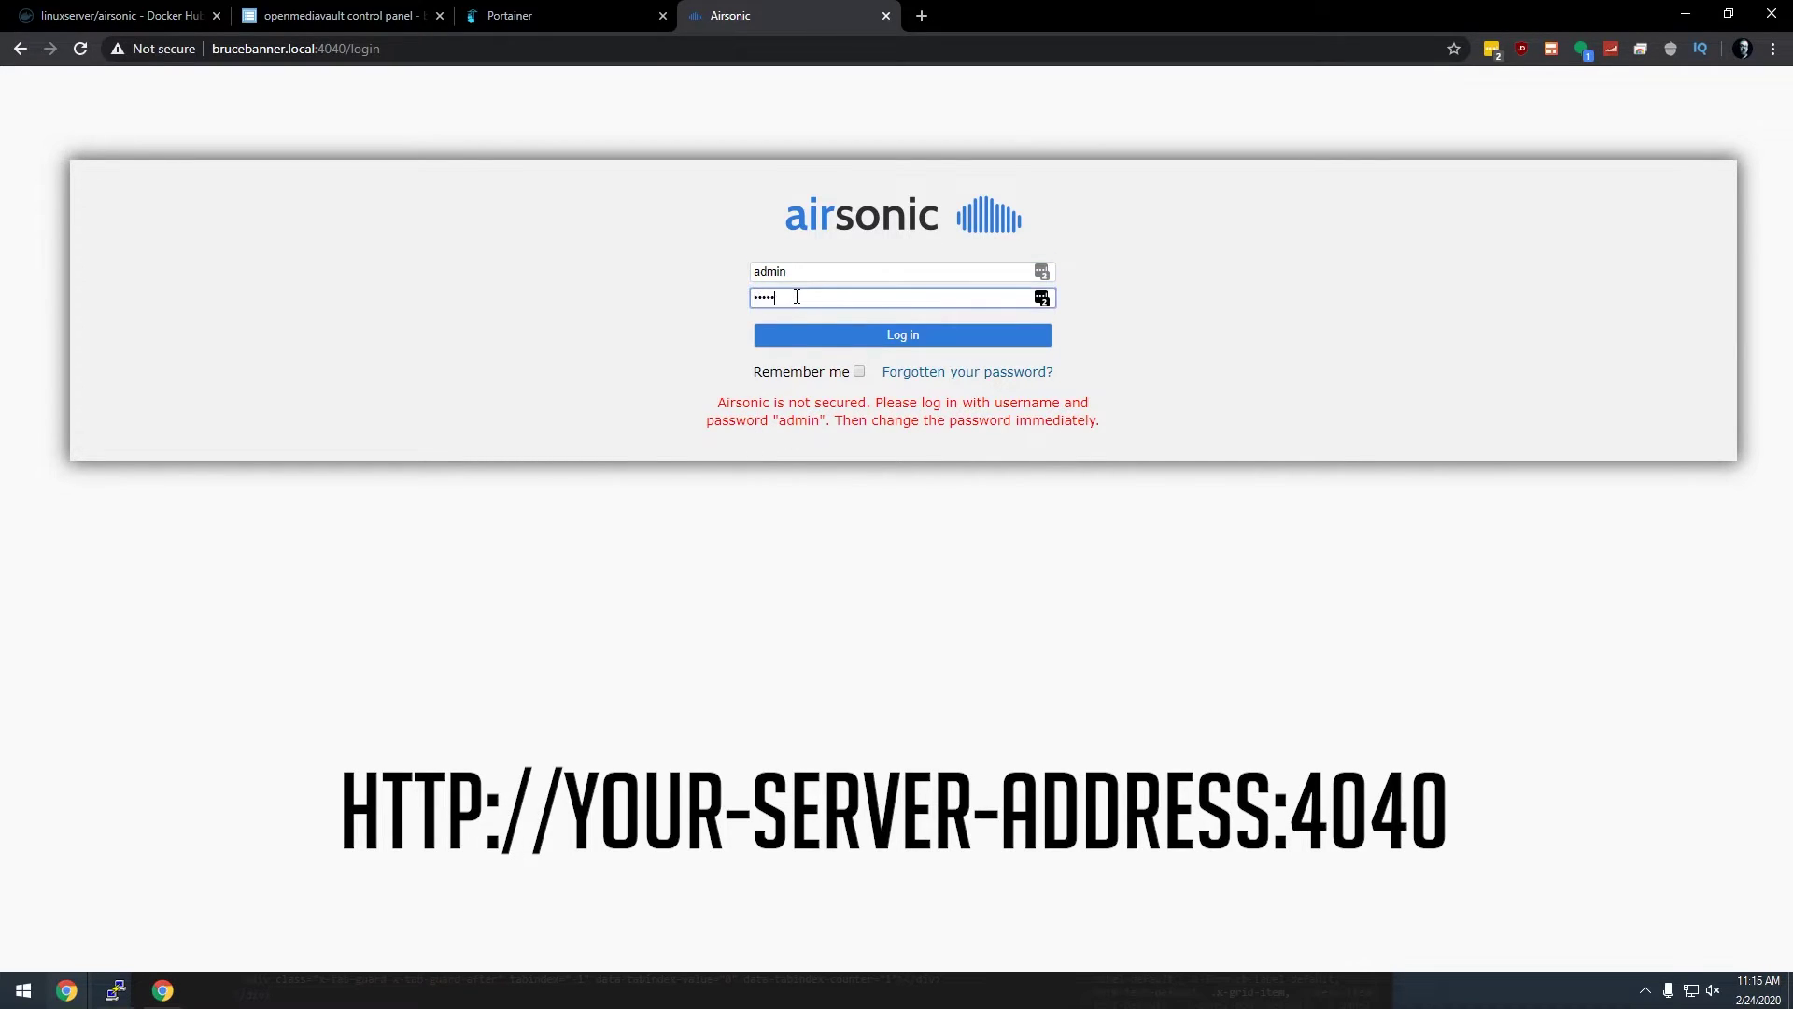
pyautogui.click(818, 338)
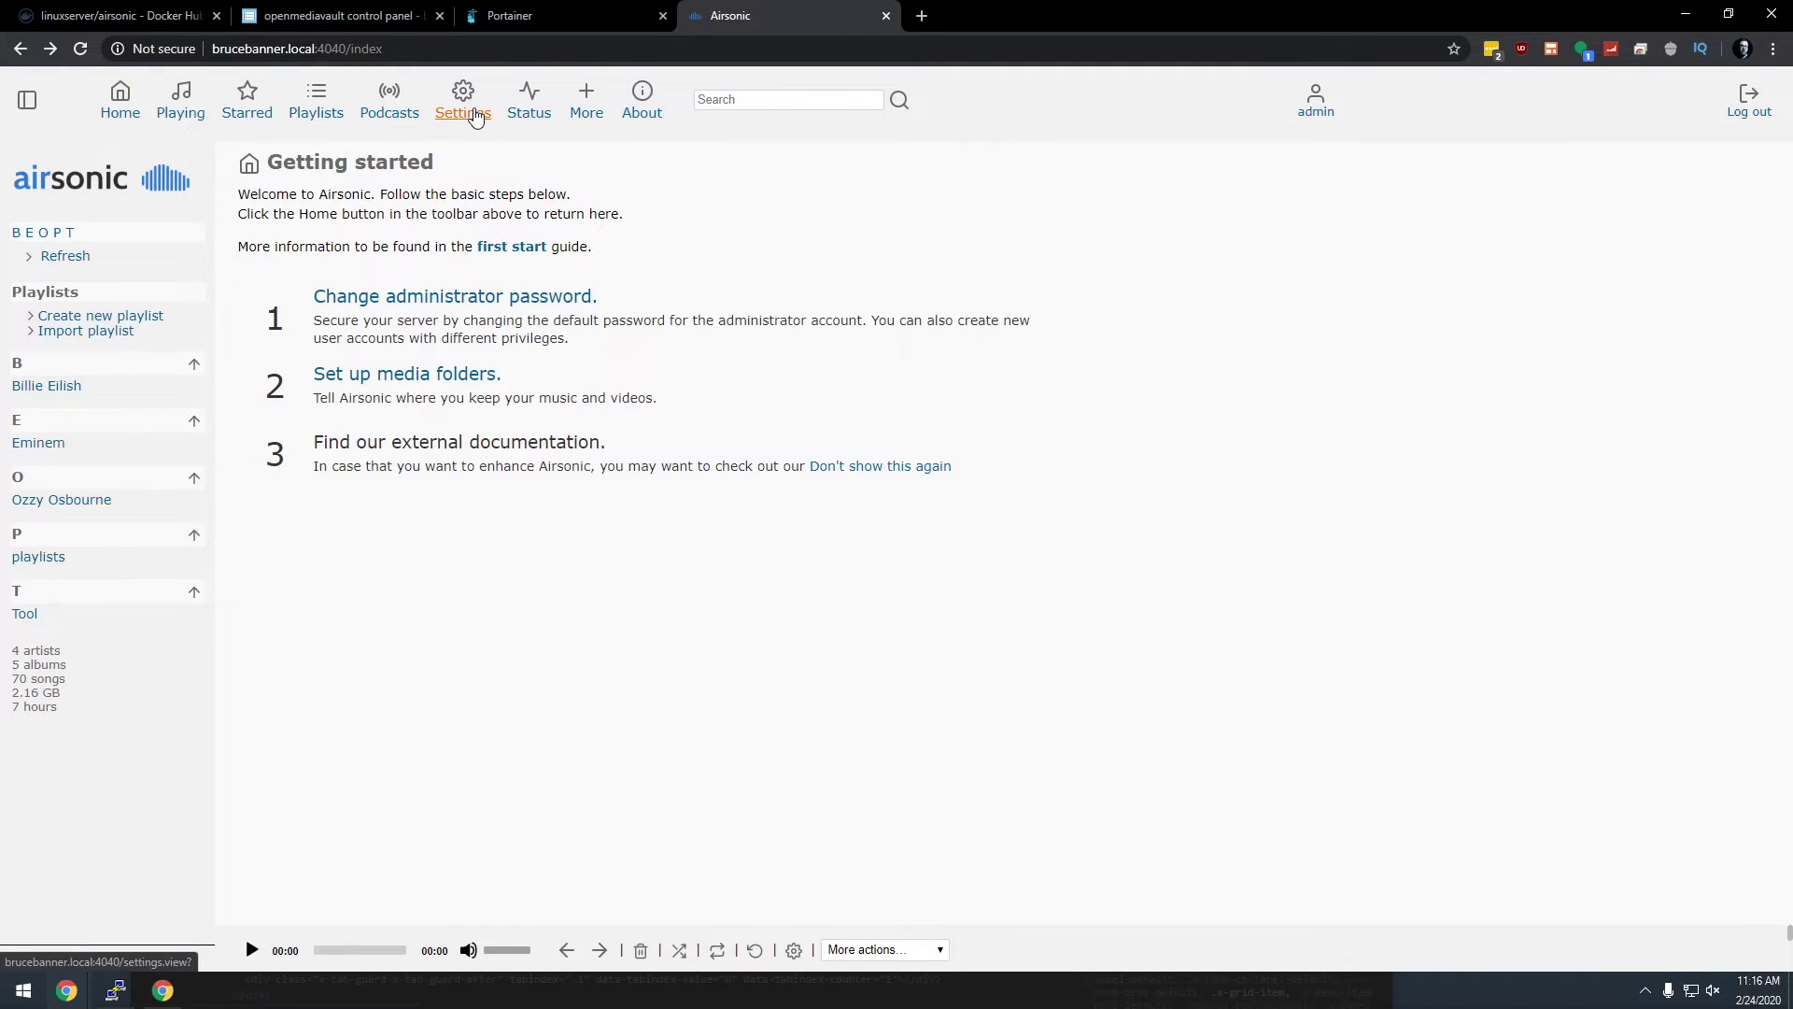
# Step: Open Airsonic's Media folders settings showing Music at /music, briefly rechecking the container logs
pyautogui.click(477, 116)
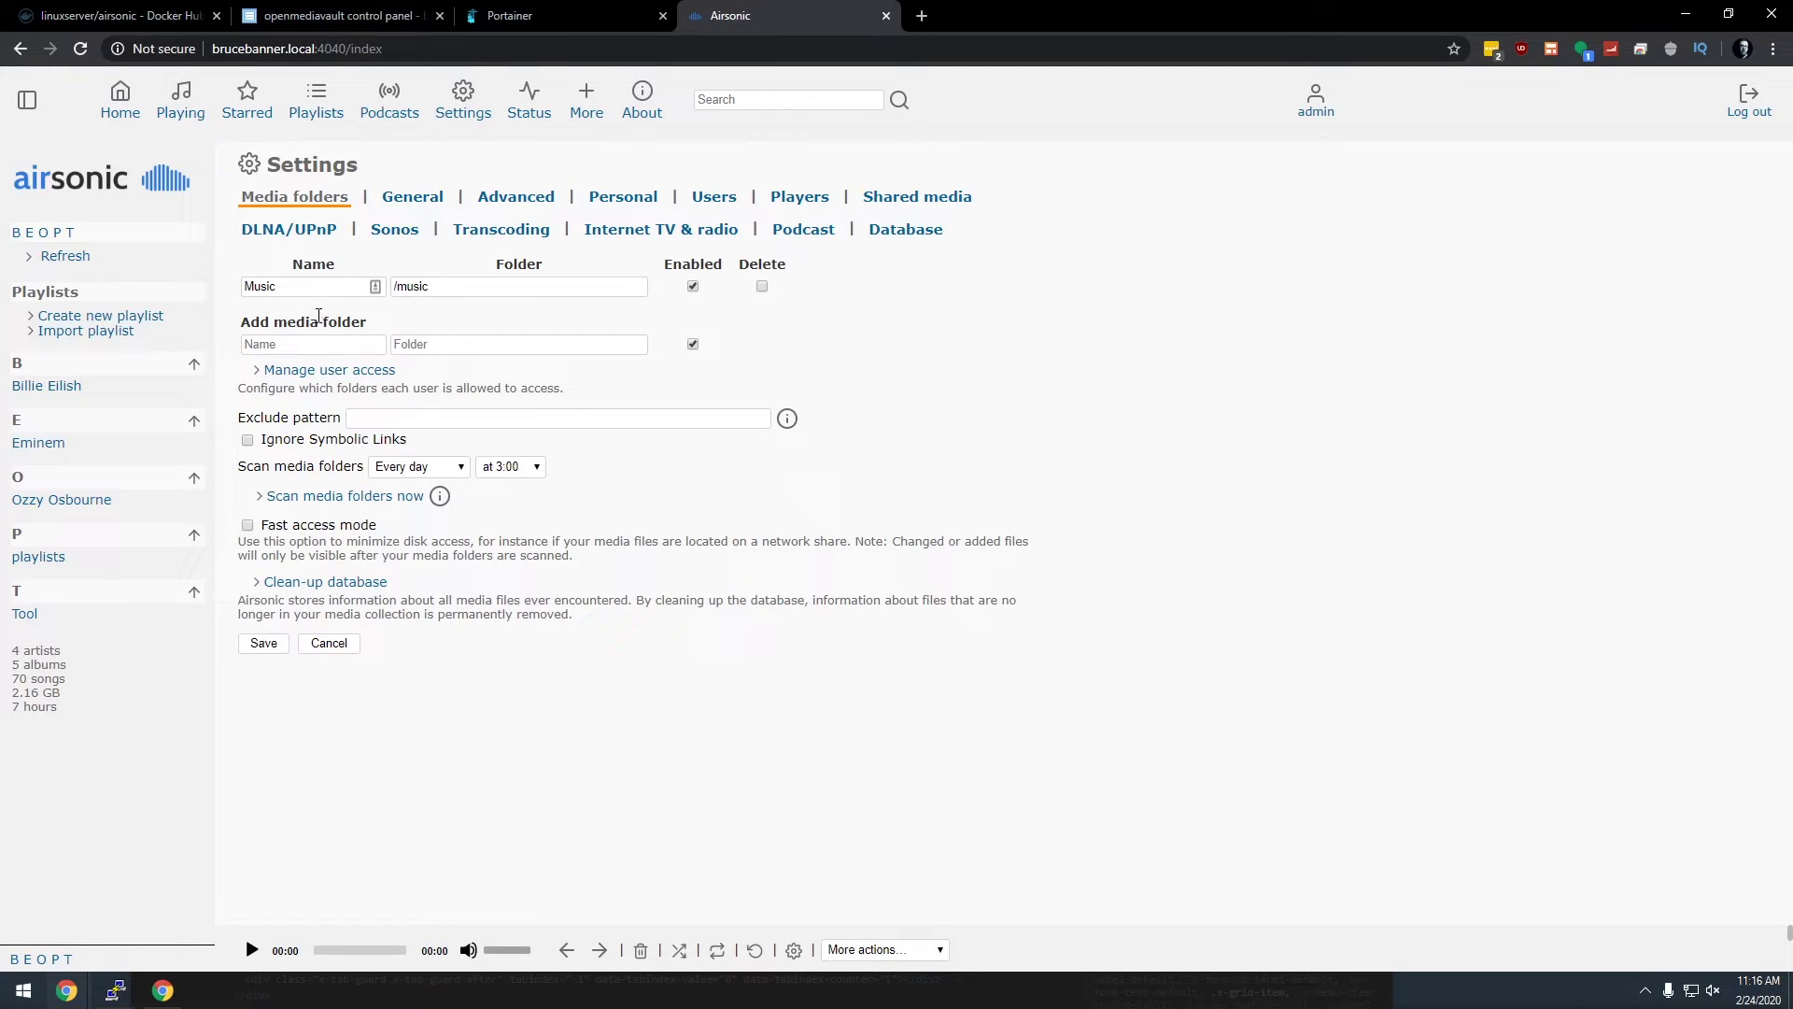
pyautogui.hotkey('ctrl', 'shift', 'Tab')
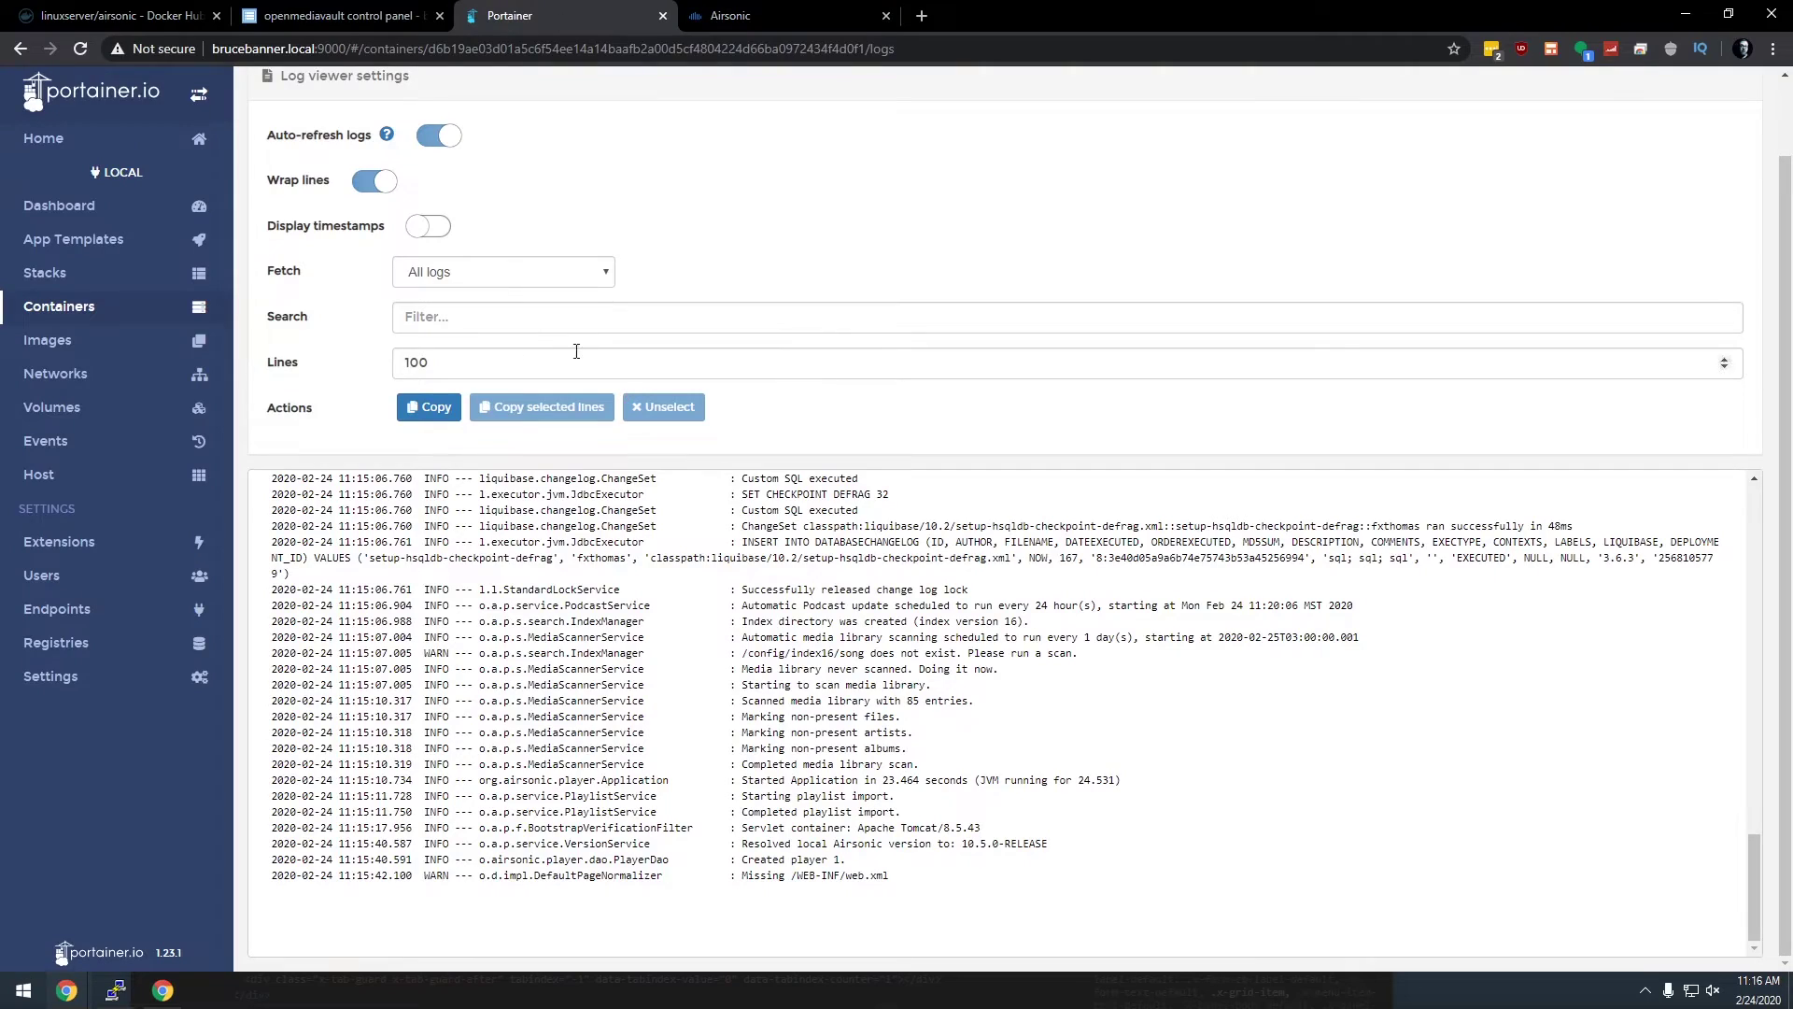
pyautogui.click(707, 16)
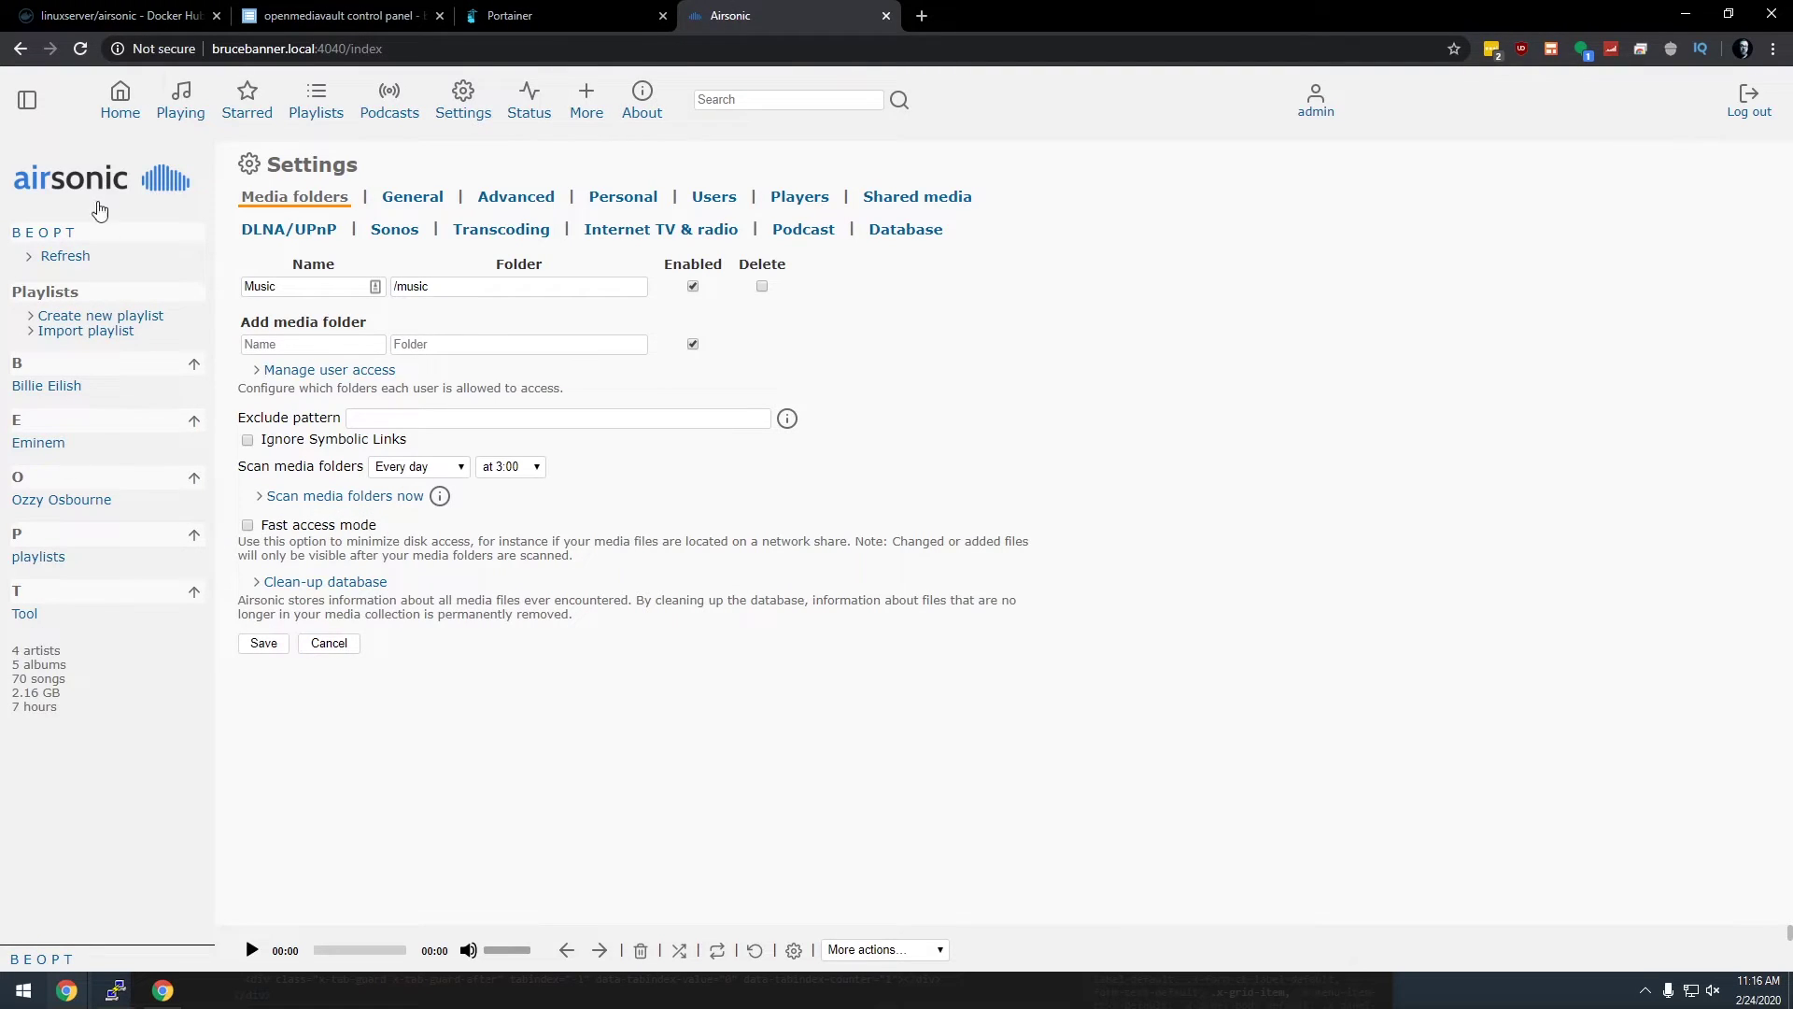